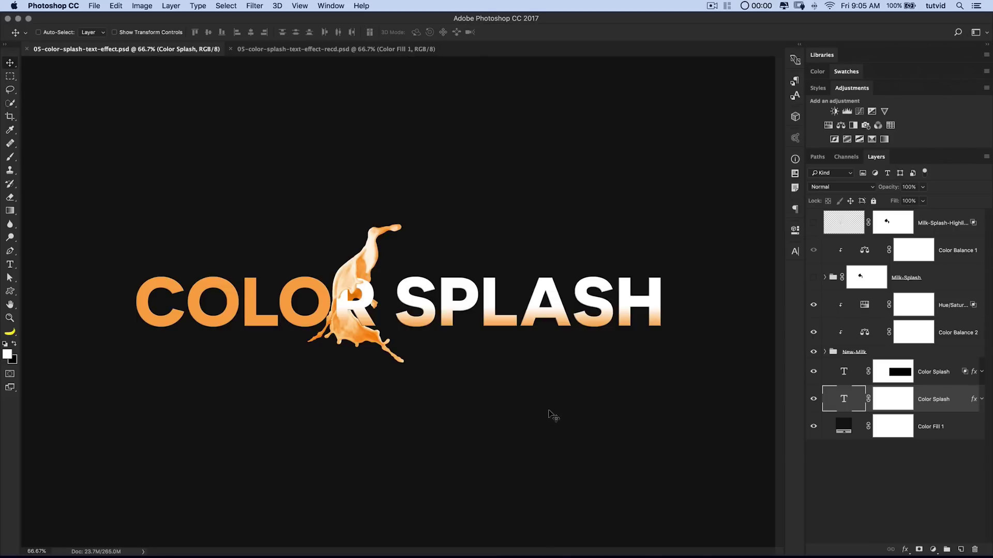
Switch to the 05-color-splash-text-effect-recd.psd document and set the Type tool's font to Novecento sans wide, Bold
{"action": "left_click", "coordinate": [301, 48]}
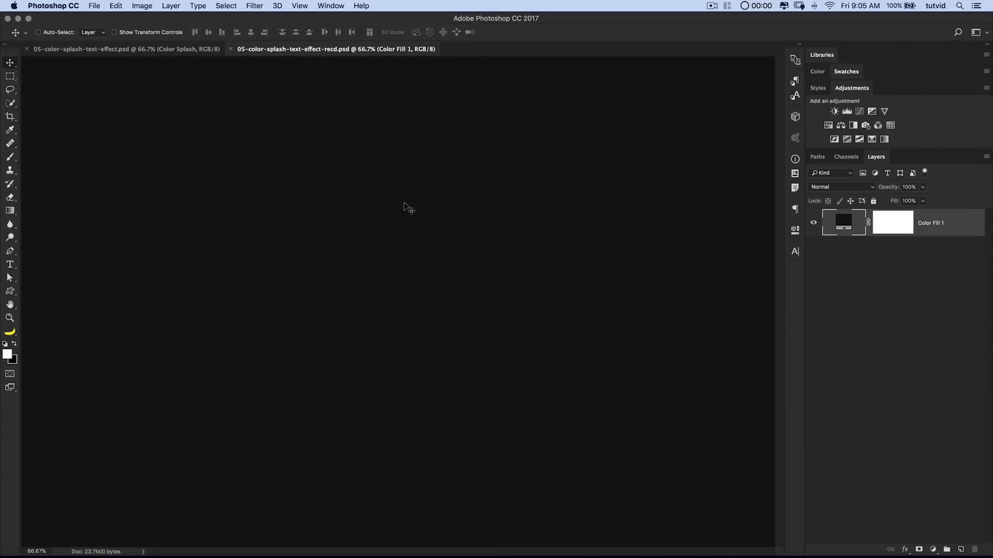
{"action": "left_click", "coordinate": [10, 264]}
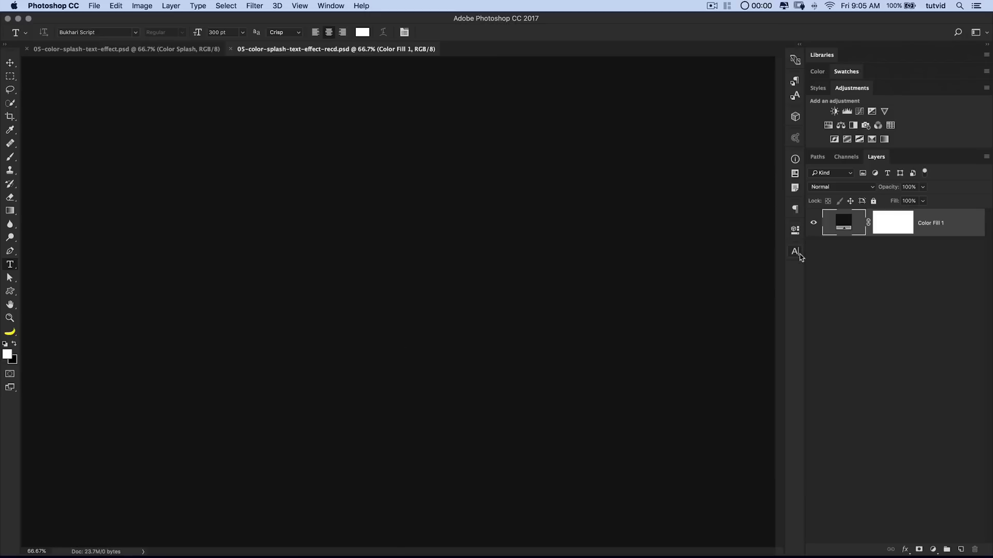
{"action": "left_click", "coordinate": [795, 252]}
{"action": "left_click_drag", "start_coordinate": [742, 250], "coordinate": [342, 135]}
{"action": "left_click", "coordinate": [357, 160]}
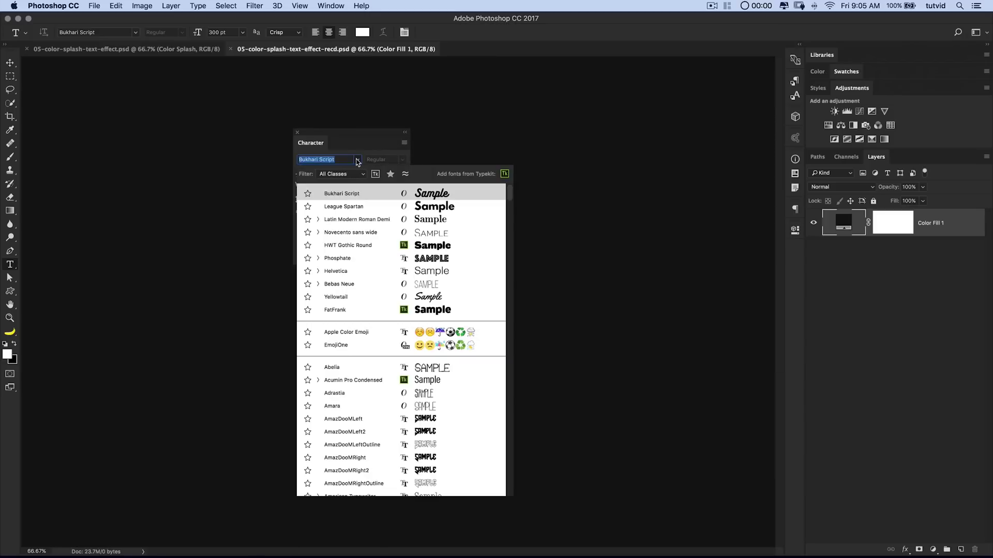
{"action": "left_click", "coordinate": [366, 232]}
{"action": "left_click", "coordinate": [403, 160]}
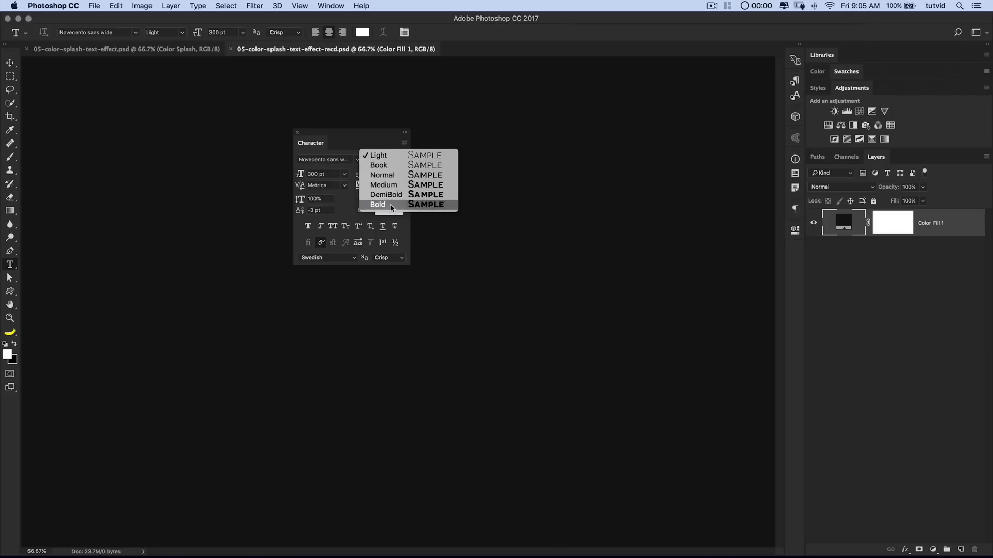
{"action": "left_click", "coordinate": [375, 204]}
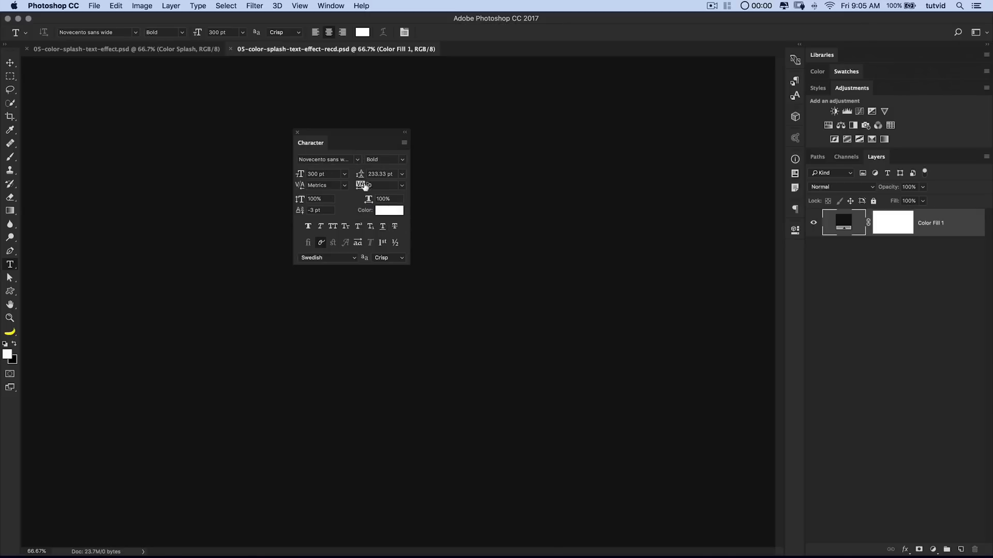
{"action": "left_click_drag", "start_coordinate": [334, 148], "coordinate": [799, 254]}
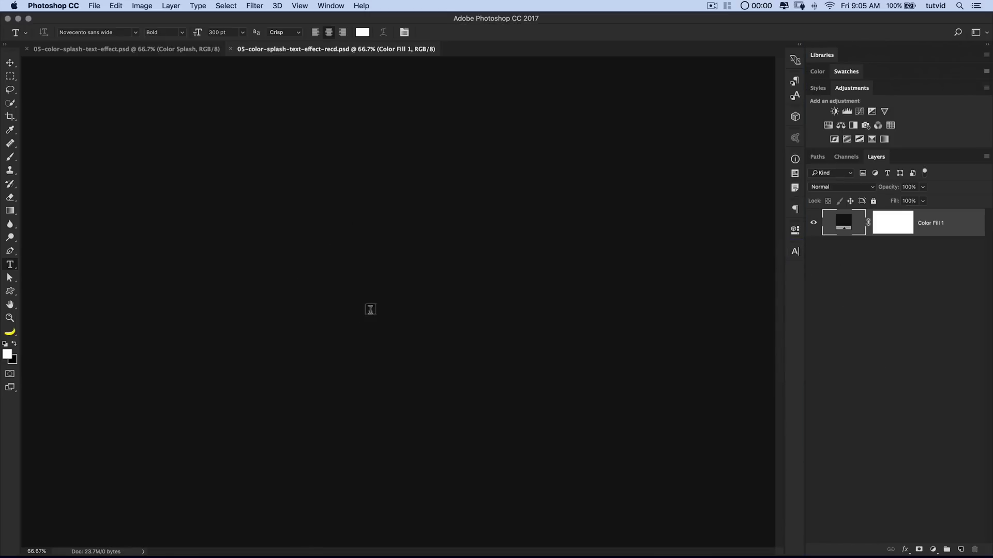
Create a text layer reading "Colorsplash" on the dark canvas
{"action": "left_click", "coordinate": [351, 281]}
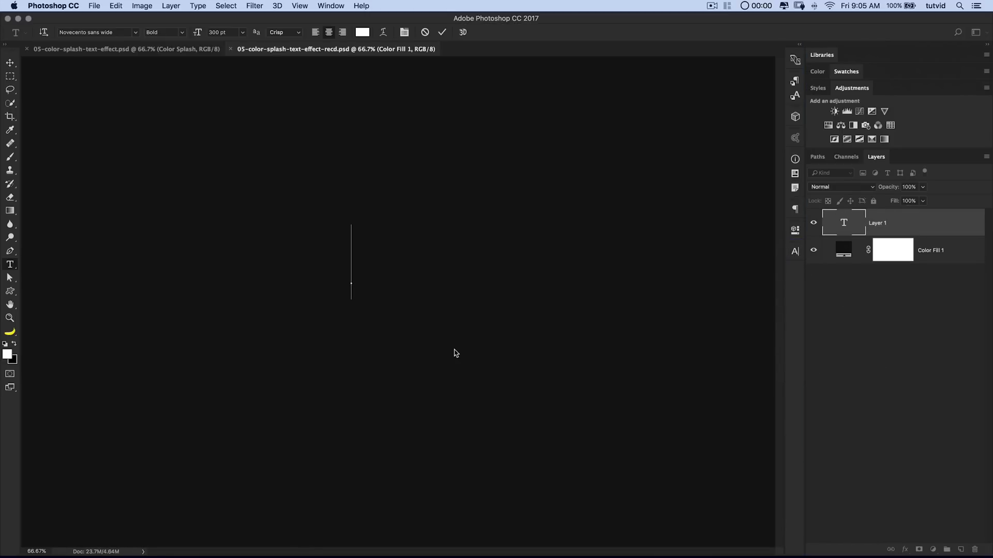
{"action": "type", "text": "Co"}
{"action": "key", "text": "BackSpace"}
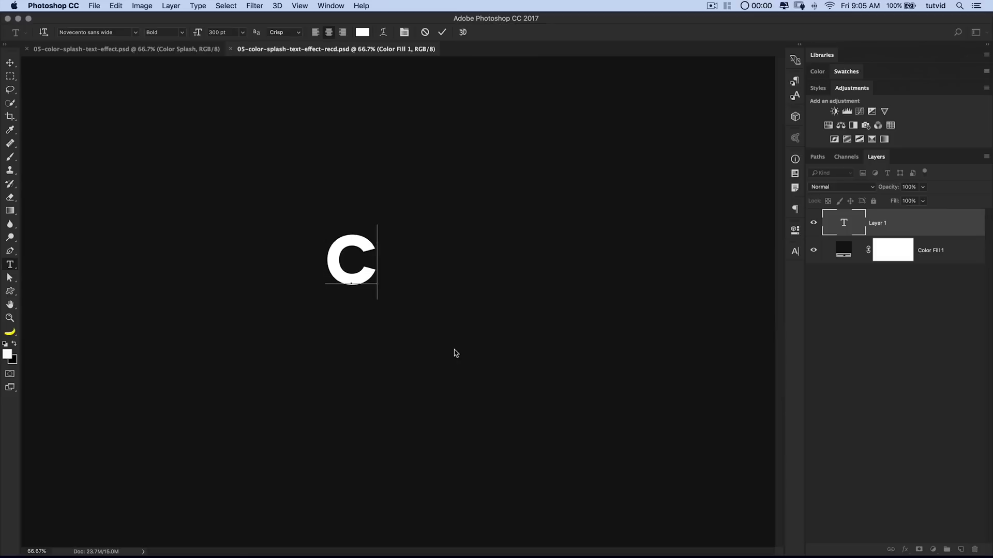
{"action": "type", "text": "olorsplash"}
{"action": "key", "text": "super+Return"}
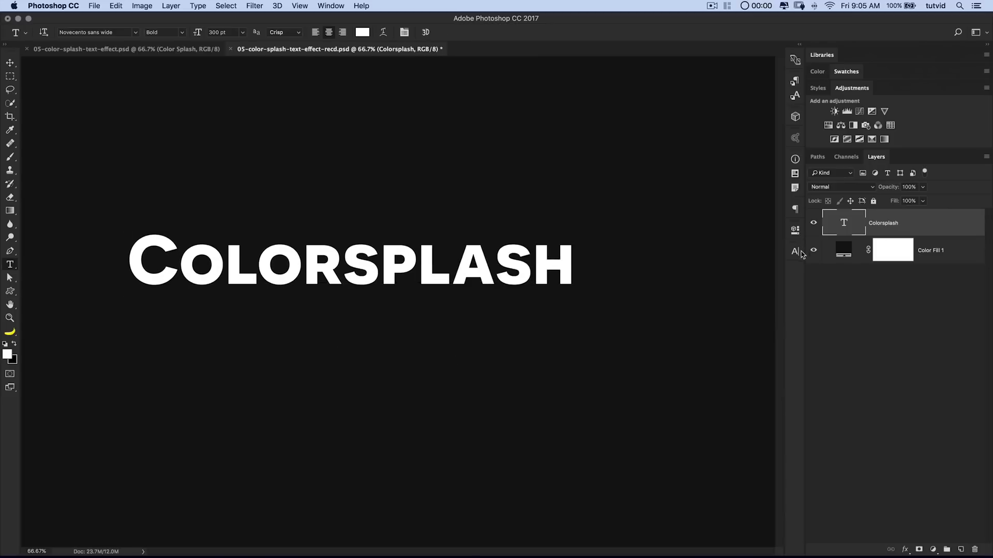
Format the Colorsplash text in all caps with its tracking set to 75
{"action": "left_click", "coordinate": [796, 253]}
{"action": "left_click", "coordinate": [706, 332]}
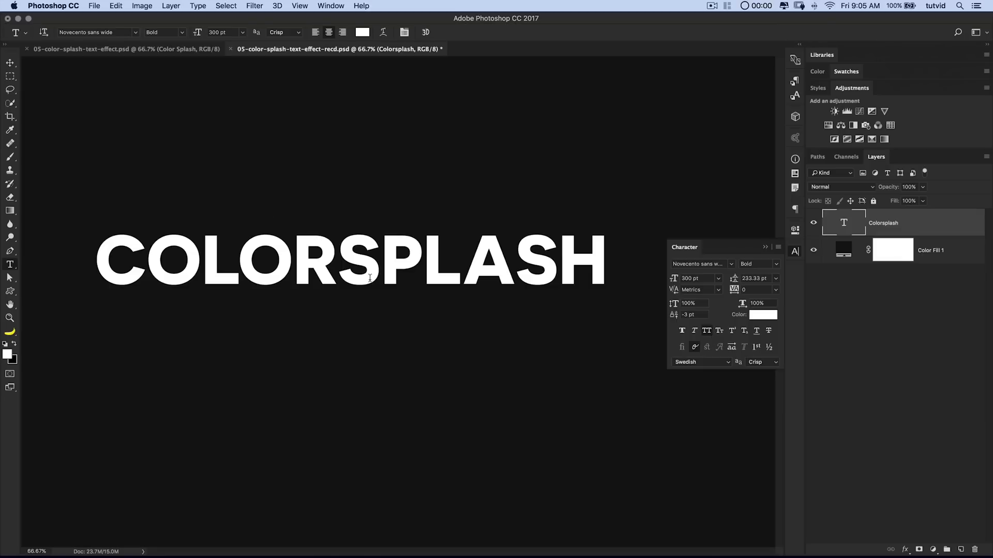
{"action": "left_click", "coordinate": [777, 290]}
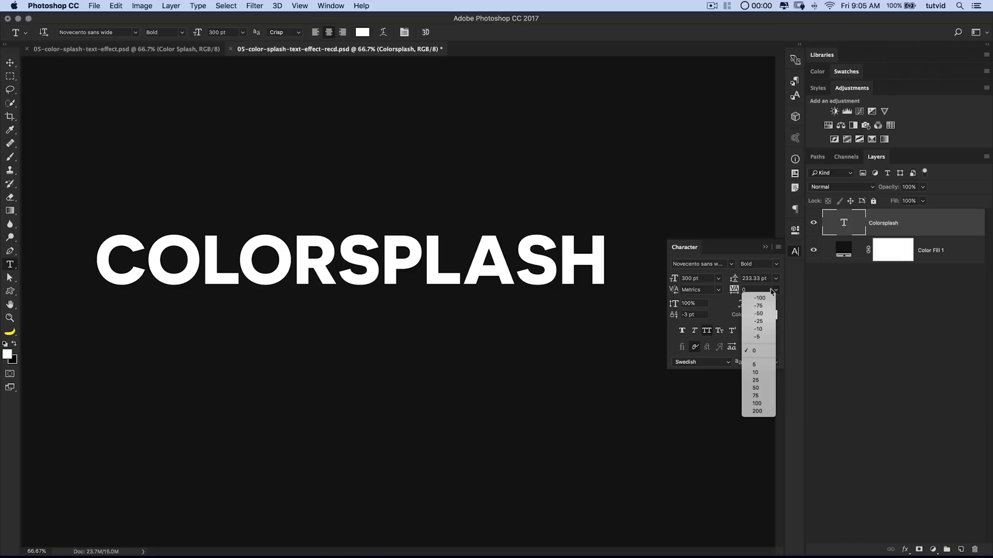
{"action": "left_click", "coordinate": [757, 388]}
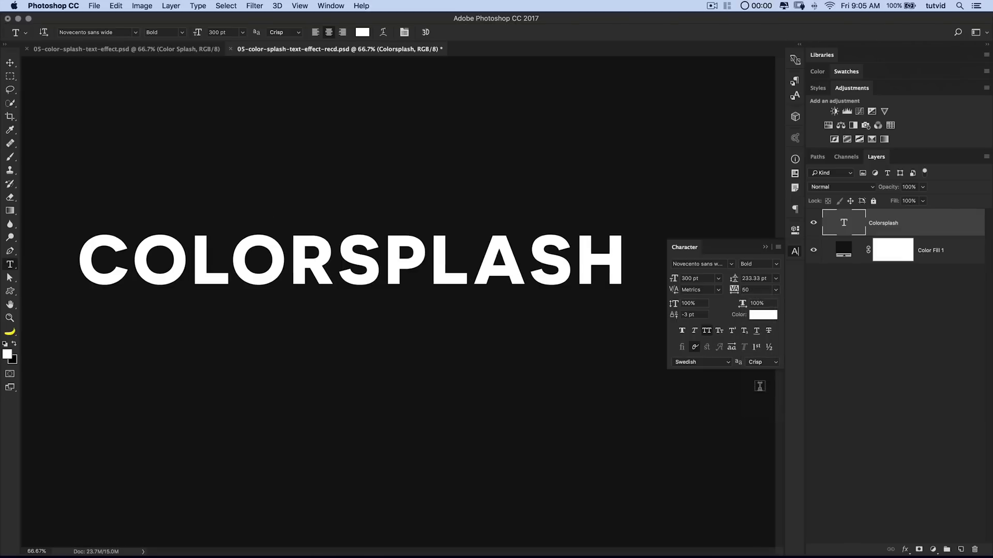
{"action": "left_click", "coordinate": [776, 290]}
{"action": "left_click", "coordinate": [755, 396]}
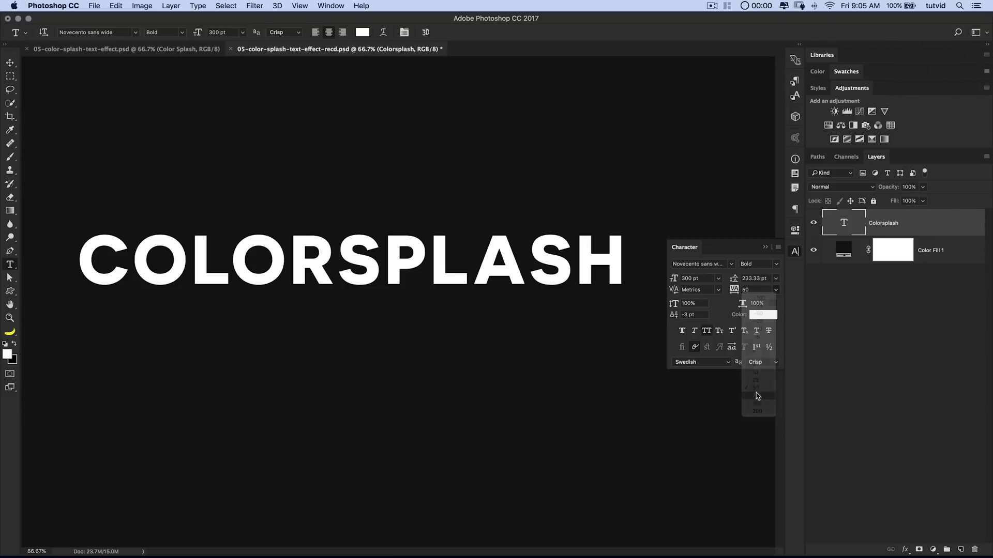
{"action": "left_click", "coordinate": [795, 252]}
Move the Colorsplash text to the centre of the canvas and toggle the display of Smart Guides
{"action": "key", "text": "v"}
{"action": "left_click_drag", "start_coordinate": [408, 264], "coordinate": [452, 299]}
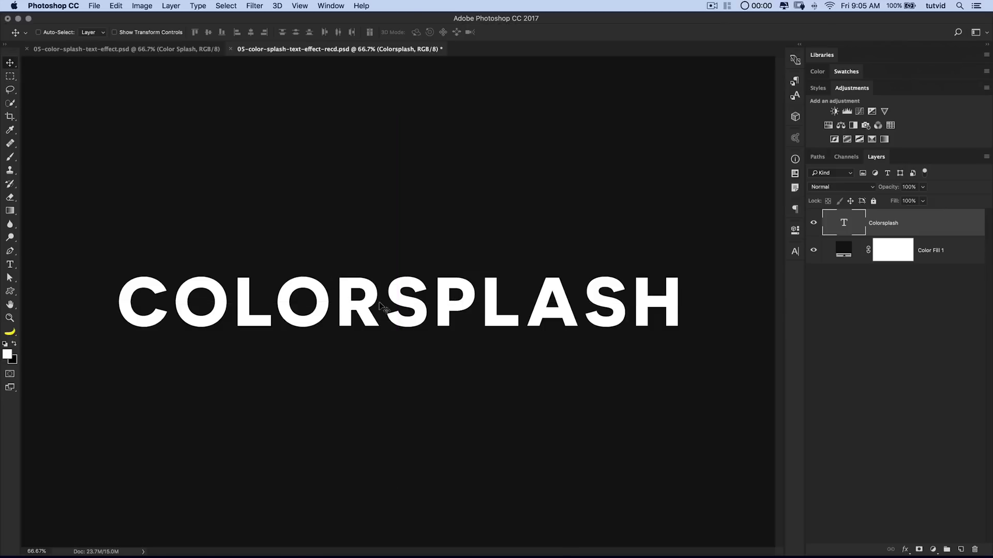
{"action": "left_click", "coordinate": [305, 7]}
{"action": "mouse_move", "coordinate": [325, 184]}
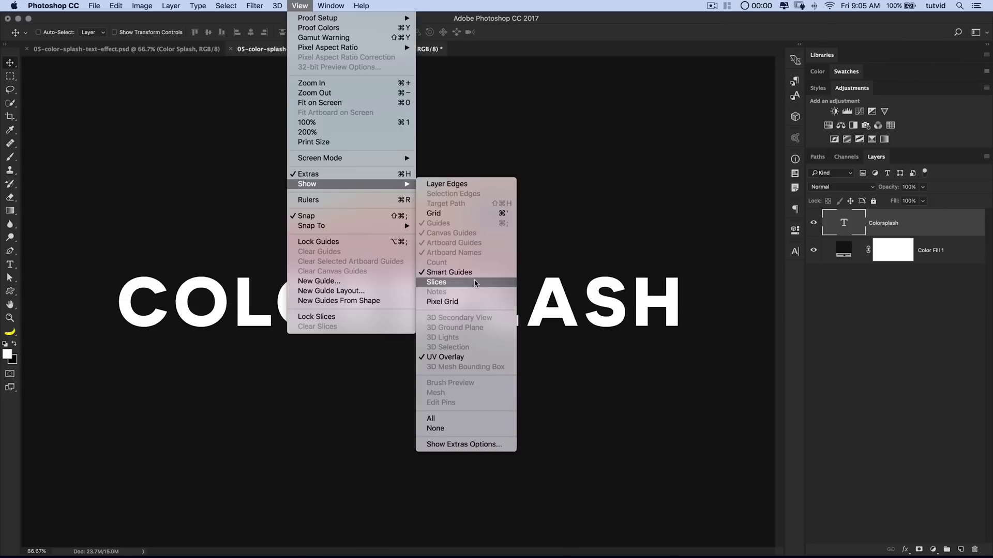
{"action": "left_click", "coordinate": [468, 272]}
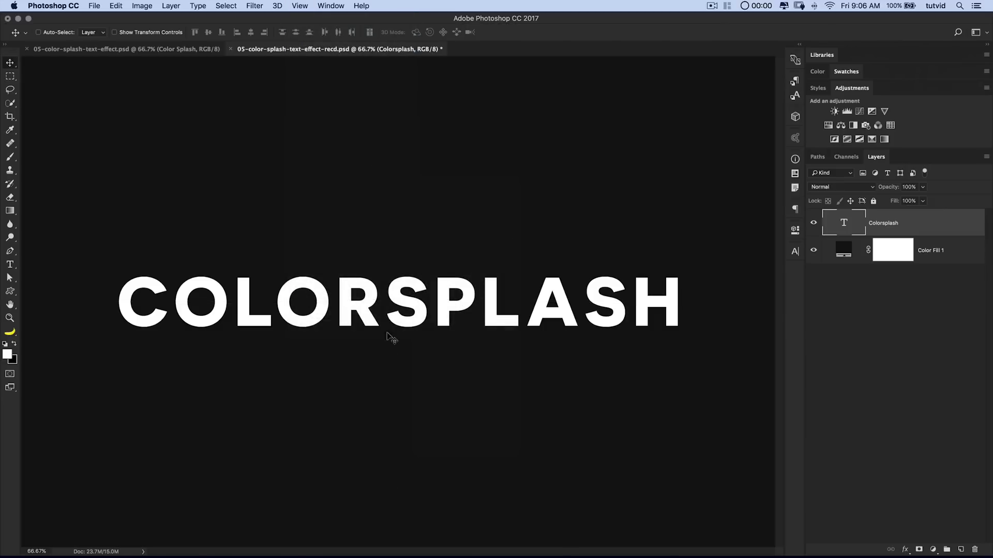
Add a drop shadow to the Colorsplash text layer with 100% opacity, 4 px distance, 0% spread and 3 px size
{"action": "double_click", "coordinate": [943, 223]}
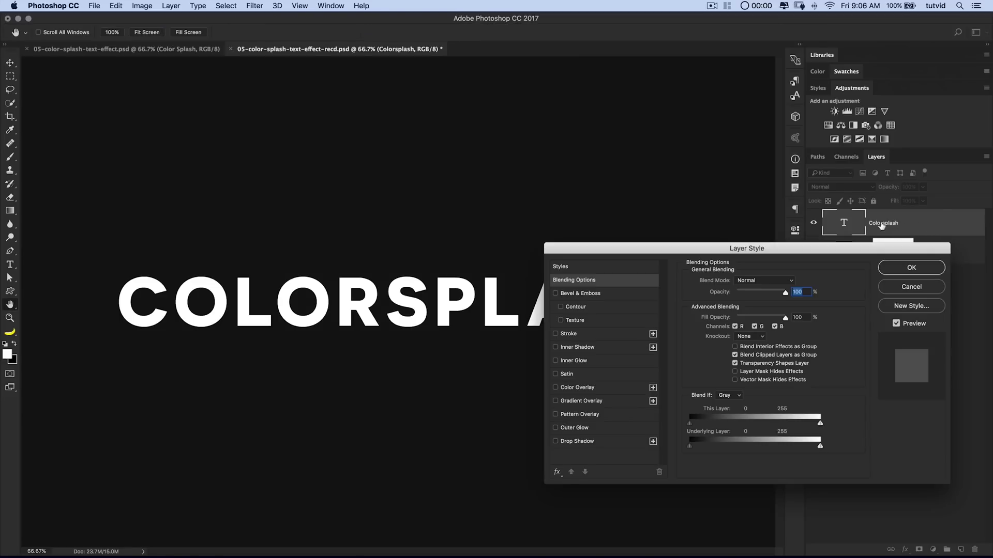
{"action": "left_click_drag", "start_coordinate": [831, 243], "coordinate": [507, 131]}
{"action": "left_click", "coordinate": [231, 323]}
{"action": "left_click", "coordinate": [270, 322]}
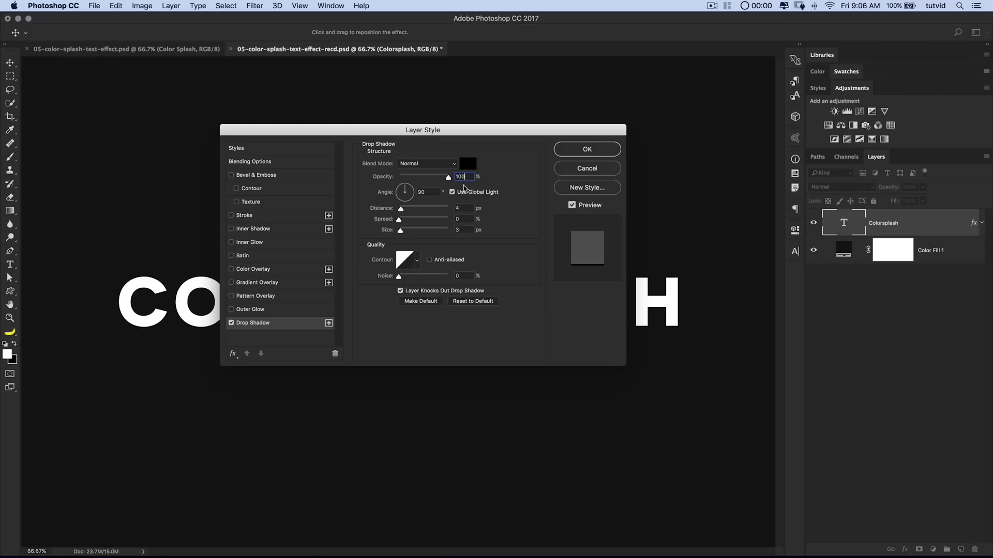
{"action": "left_click", "coordinate": [468, 207]}
{"action": "left_click", "coordinate": [463, 208]}
{"action": "key", "text": "Tab"}
{"action": "key", "text": "Tab"}
{"action": "left_click_drag", "start_coordinate": [460, 133], "coordinate": [685, 166]}
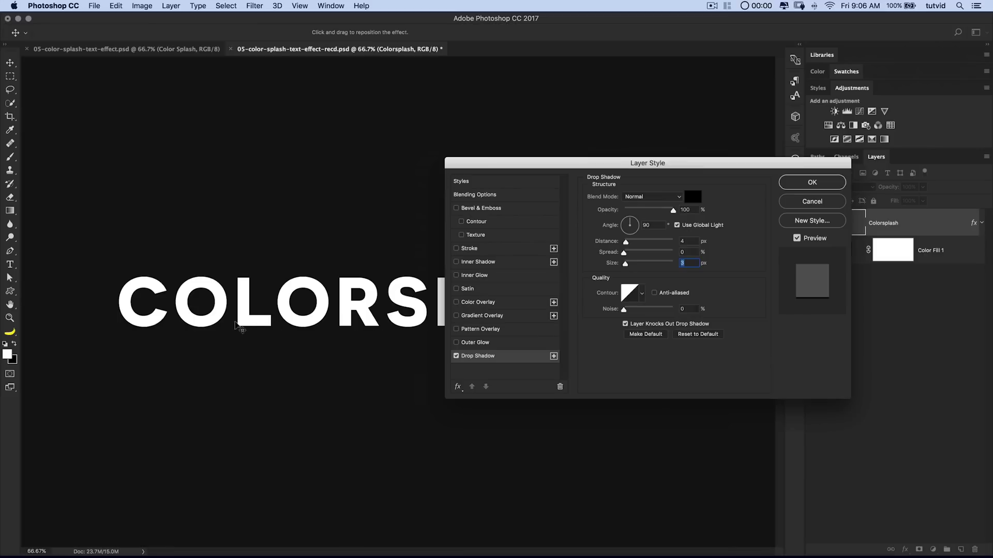
{"action": "left_click_drag", "start_coordinate": [656, 166], "coordinate": [537, 172]}
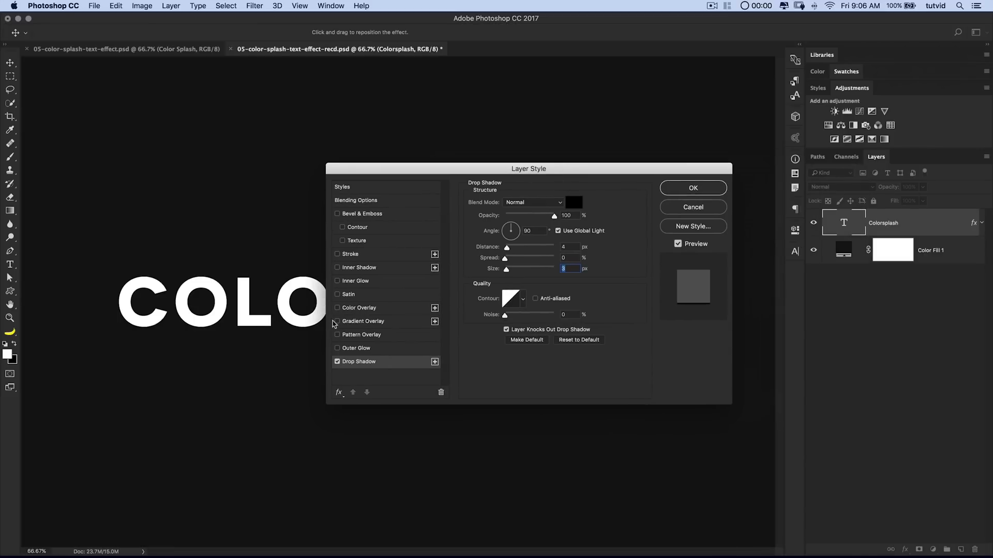
Add a linear Gradient Overlay to the text using the Black, White preset
{"action": "left_click", "coordinate": [337, 321]}
{"action": "left_click", "coordinate": [364, 321]}
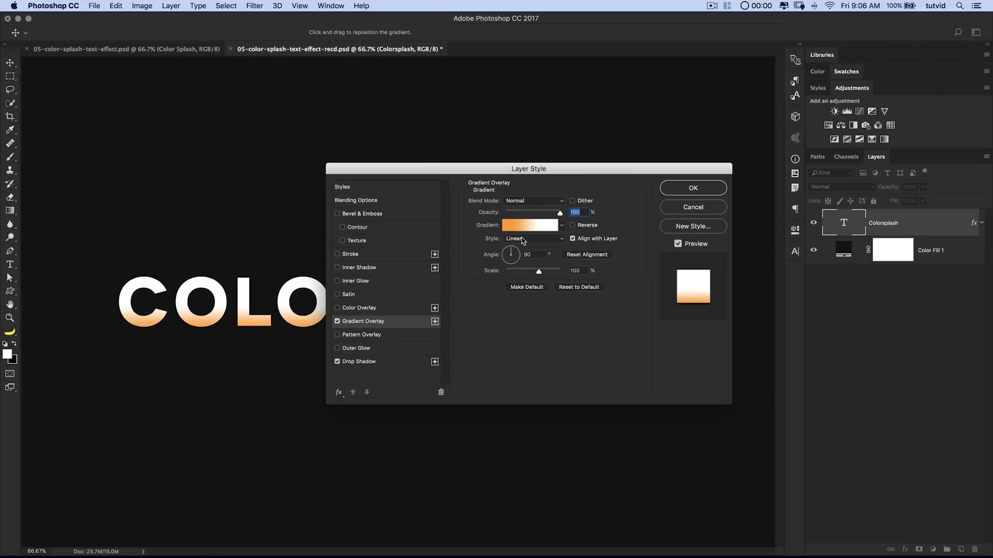
{"action": "left_click", "coordinate": [527, 226]}
{"action": "left_click", "coordinate": [592, 193]}
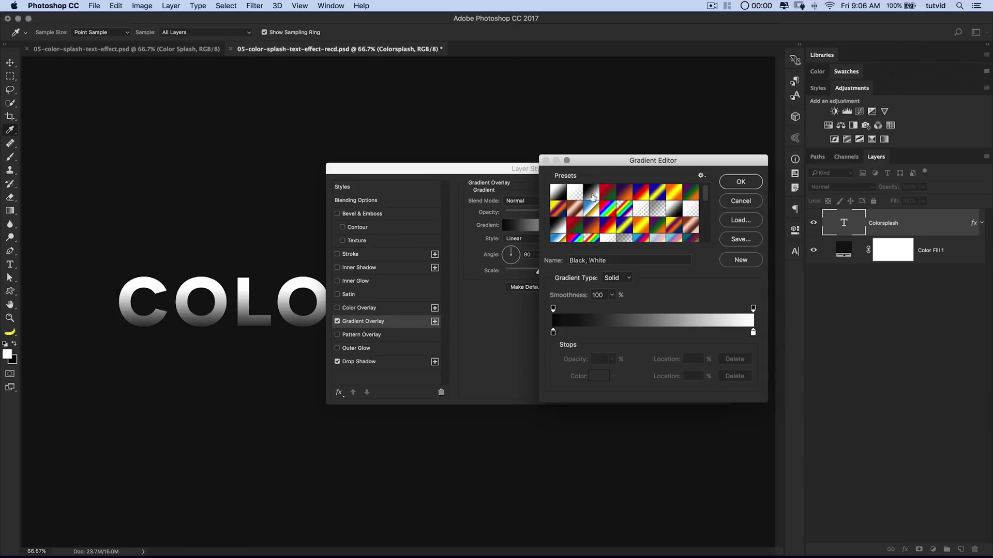
{"action": "mouse_move", "coordinate": [608, 164]}
{"action": "left_mouse_down"}
{"action": "mouse_move", "coordinate": [679, 209]}
{"action": "mouse_move", "coordinate": [605, 172]}
{"action": "left_mouse_up"}
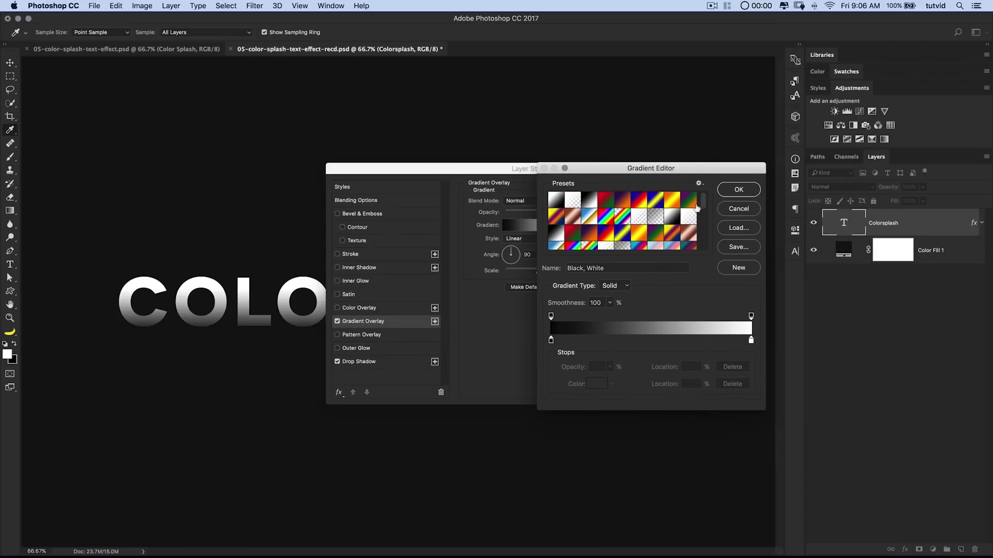
{"action": "left_click", "coordinate": [738, 189]}
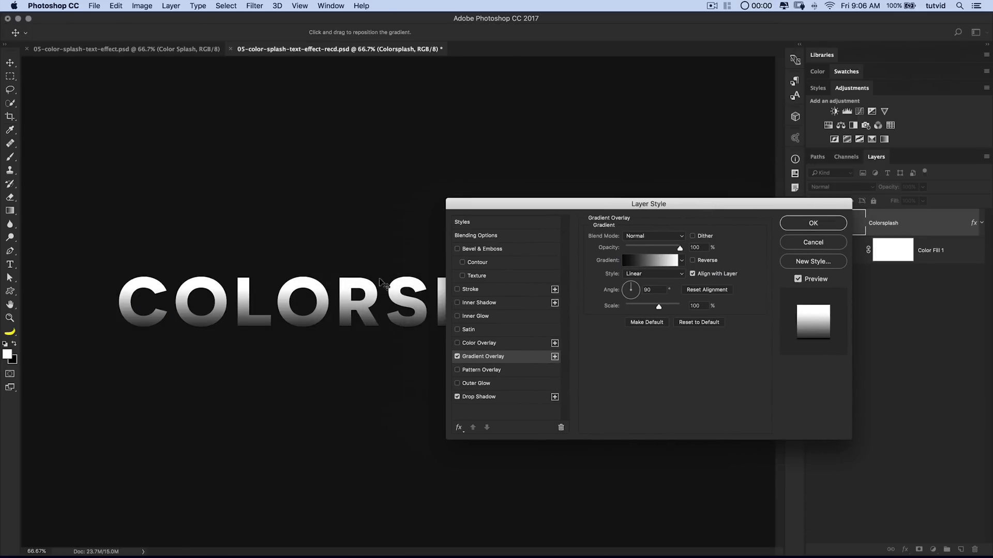
Shift the gradient overlay down on the letters so only their lower edges are shaded, and apply the layer style
{"action": "left_click_drag", "start_coordinate": [587, 206], "coordinate": [593, 198]}
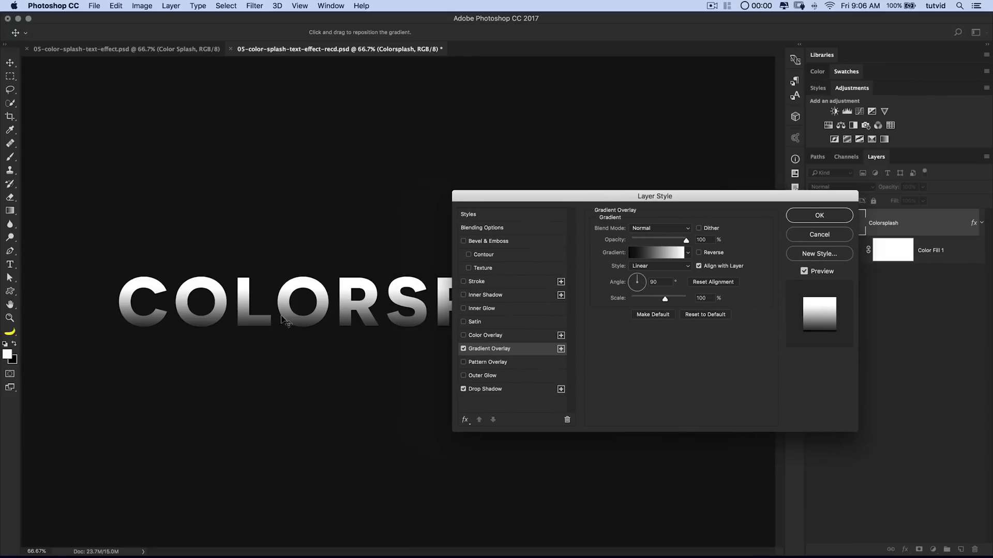
{"action": "left_click_drag", "start_coordinate": [576, 198], "coordinate": [528, 212]}
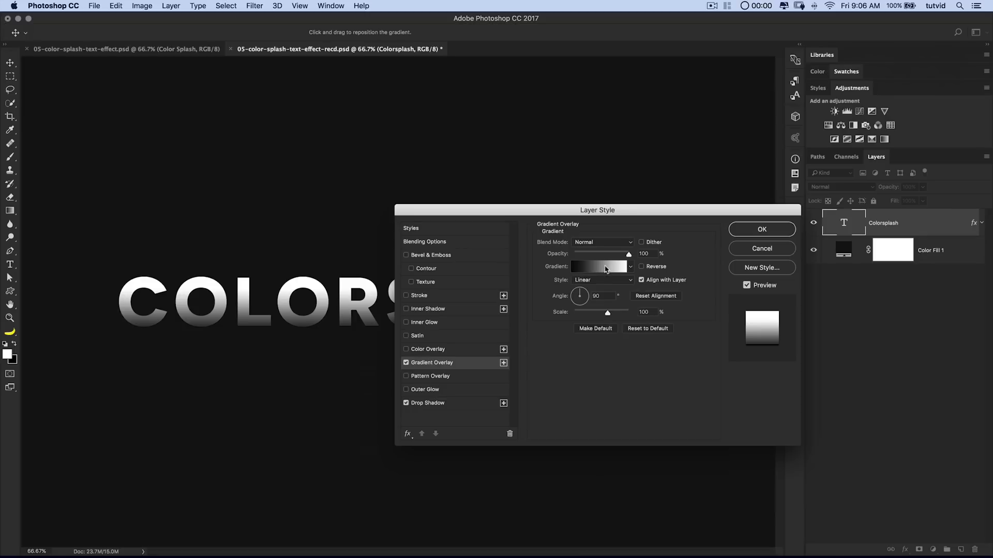
{"action": "left_click_drag", "start_coordinate": [588, 210], "coordinate": [620, 187]}
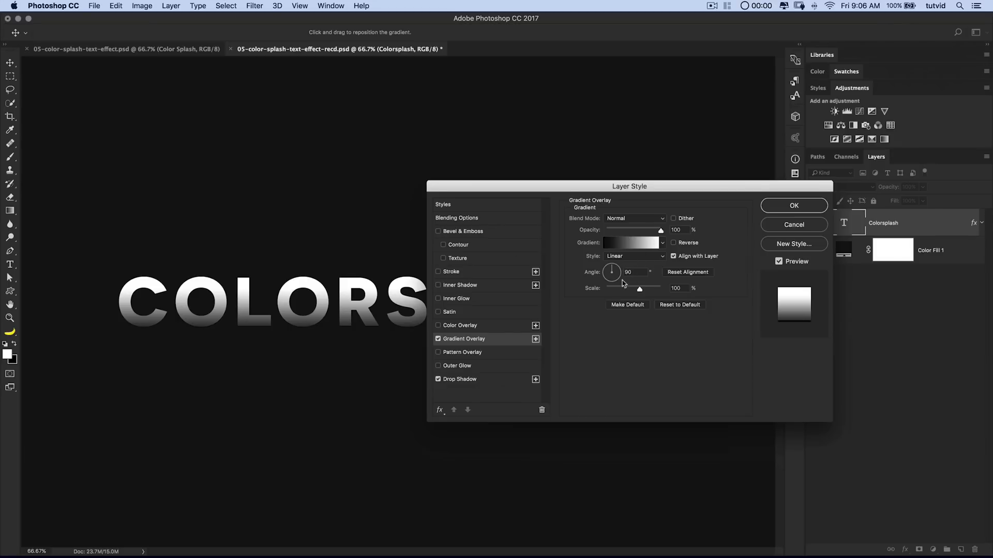
{"action": "left_click_drag", "start_coordinate": [618, 189], "coordinate": [747, 181]}
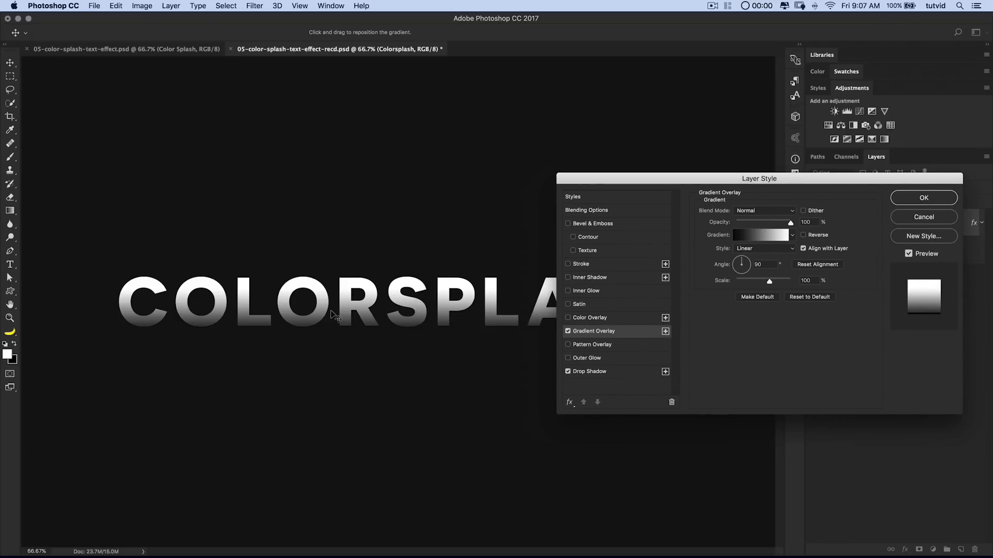
{"action": "left_click_drag", "start_coordinate": [322, 295], "coordinate": [323, 310]}
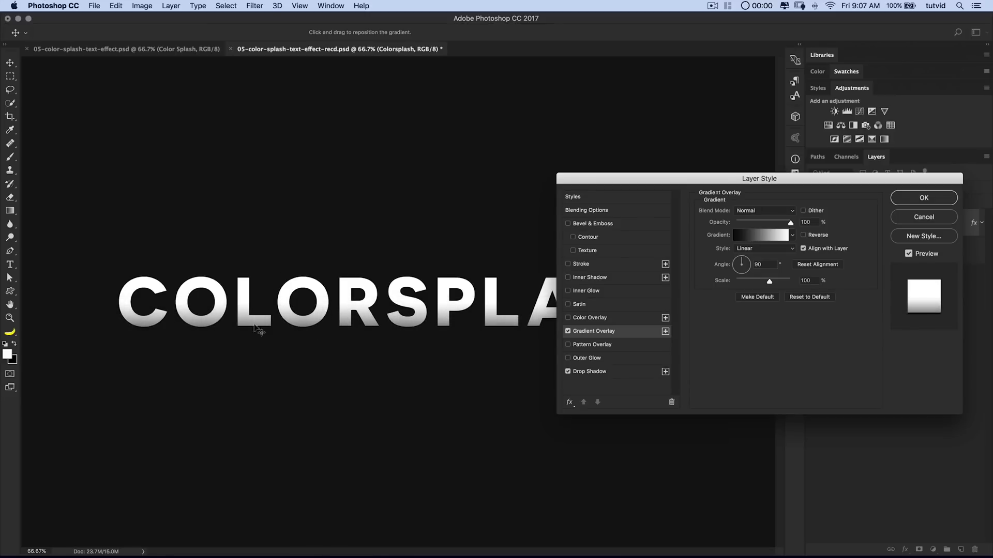
{"action": "left_click_drag", "start_coordinate": [716, 179], "coordinate": [289, 234]}
{"action": "left_click", "coordinate": [497, 252]}
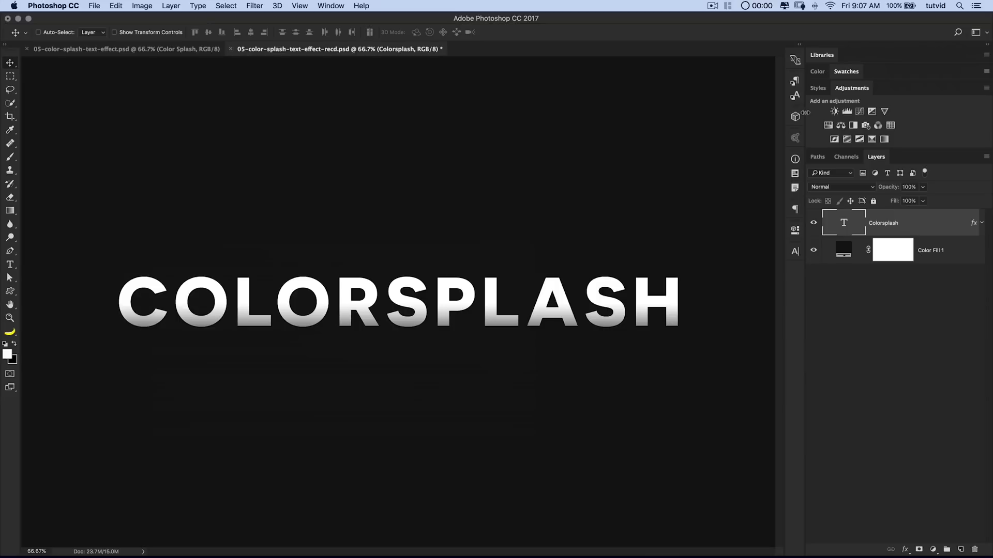
Open the milk splashes collection image from the Downloads library as its own document and collapse the library list
{"action": "left_click", "coordinate": [824, 56]}
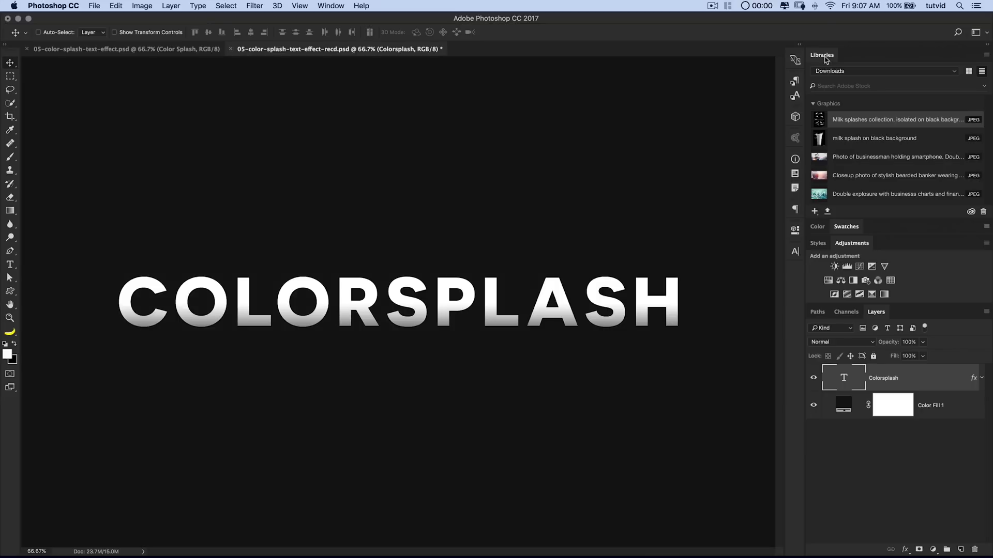
{"action": "double_click", "coordinate": [884, 120]}
{"action": "double_click", "coordinate": [824, 122]}
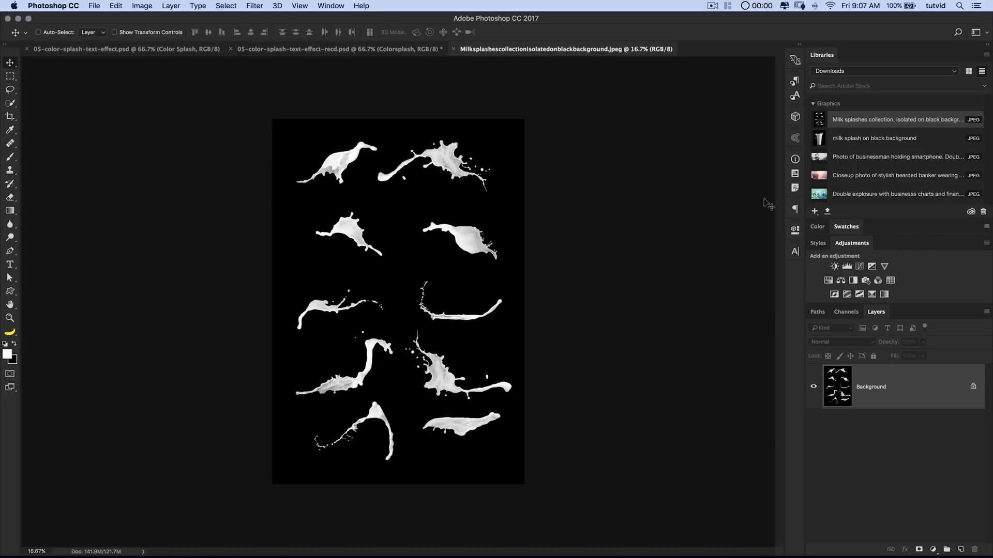
{"action": "double_click", "coordinate": [823, 55]}
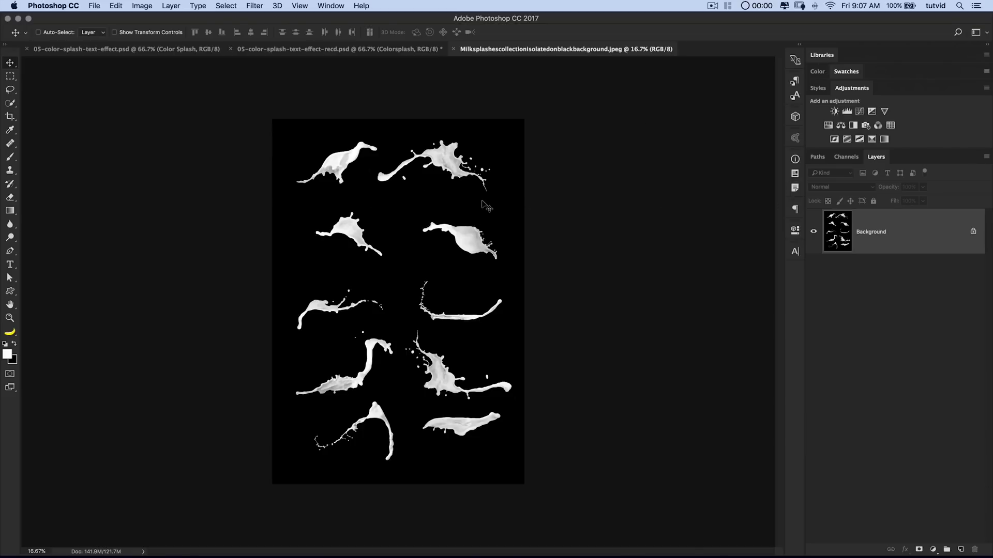
Select the black background around the milk splashes with Color Range, using Sampled Colors at a fuzziness of 146
{"action": "left_click", "coordinate": [227, 5]}
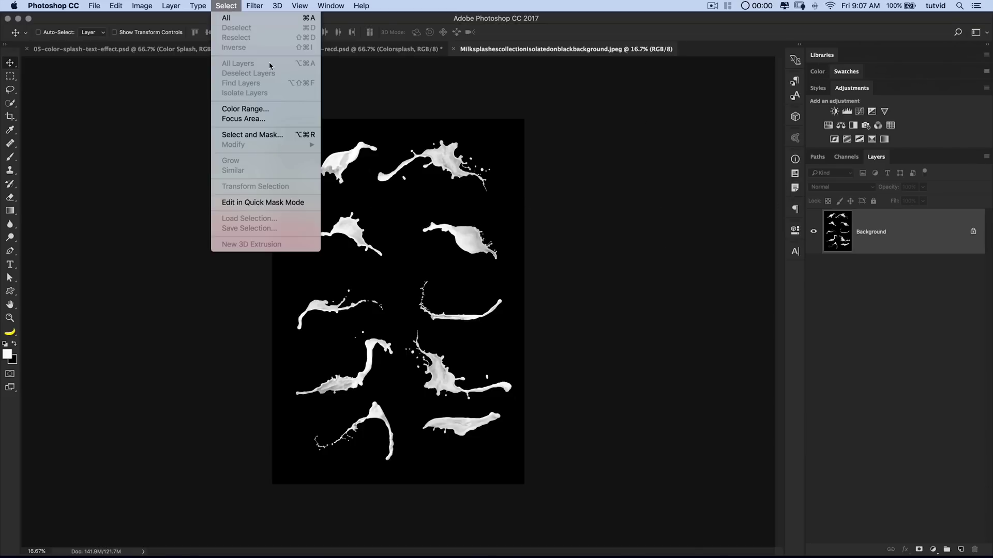
{"action": "left_click", "coordinate": [279, 108]}
{"action": "left_click", "coordinate": [406, 204]}
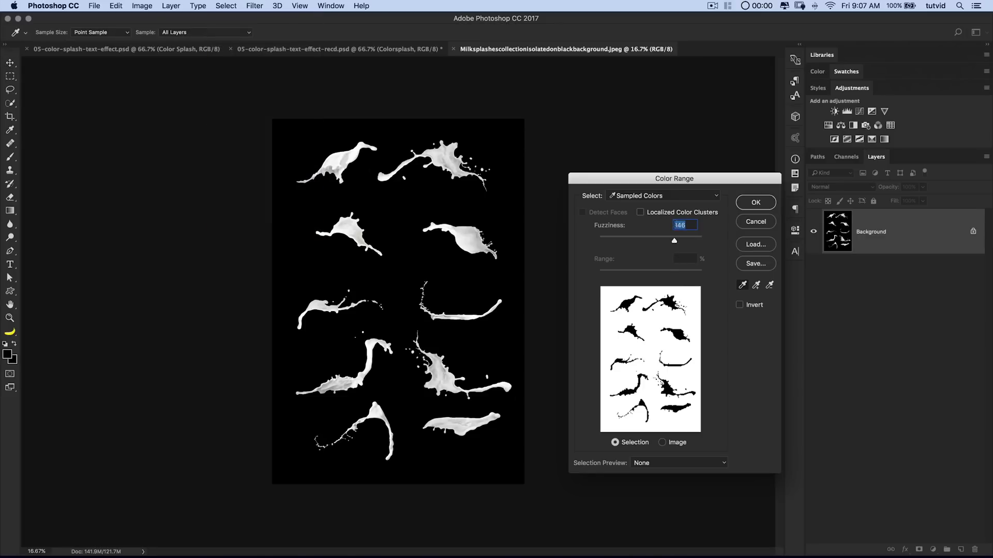
{"action": "left_click", "coordinate": [757, 203]}
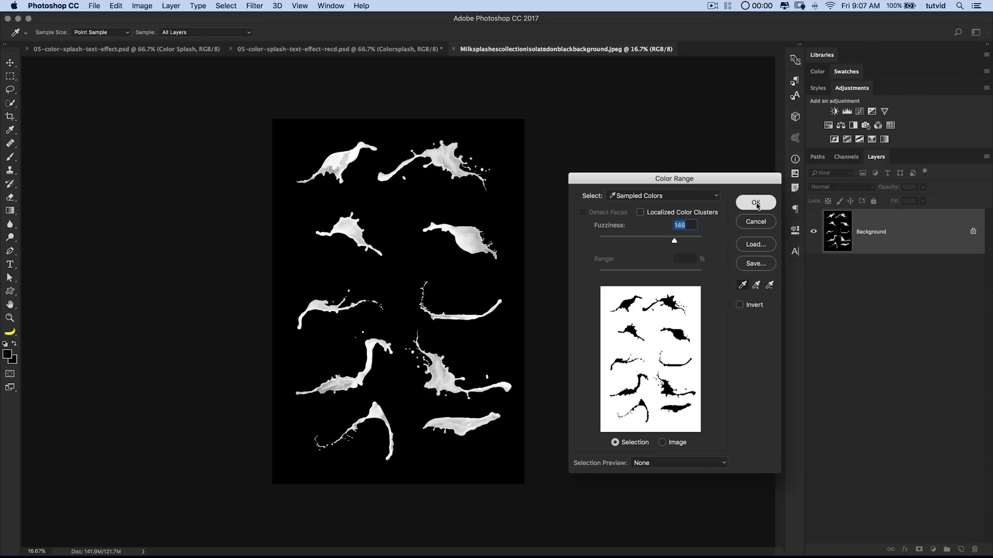
{"action": "key", "text": "v"}
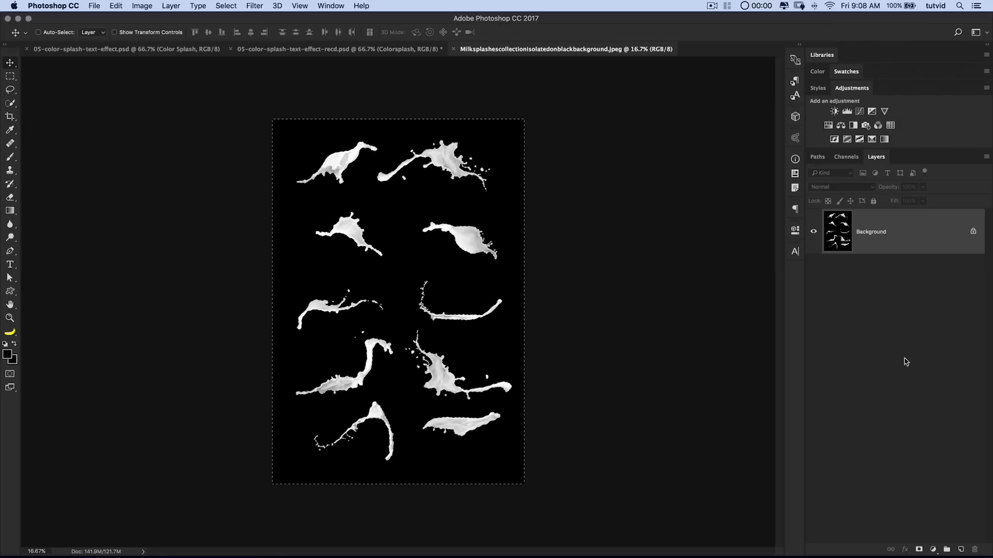
Add a layer mask that hides the selected black background
{"action": "left_click", "coordinate": [170, 5]}
{"action": "mouse_move", "coordinate": [235, 176]}
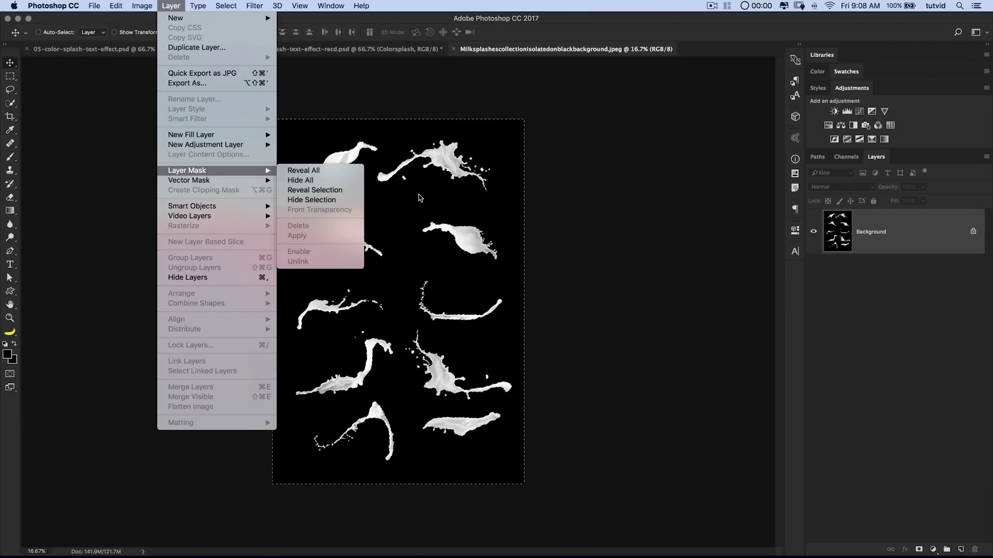
{"action": "left_click", "coordinate": [310, 201]}
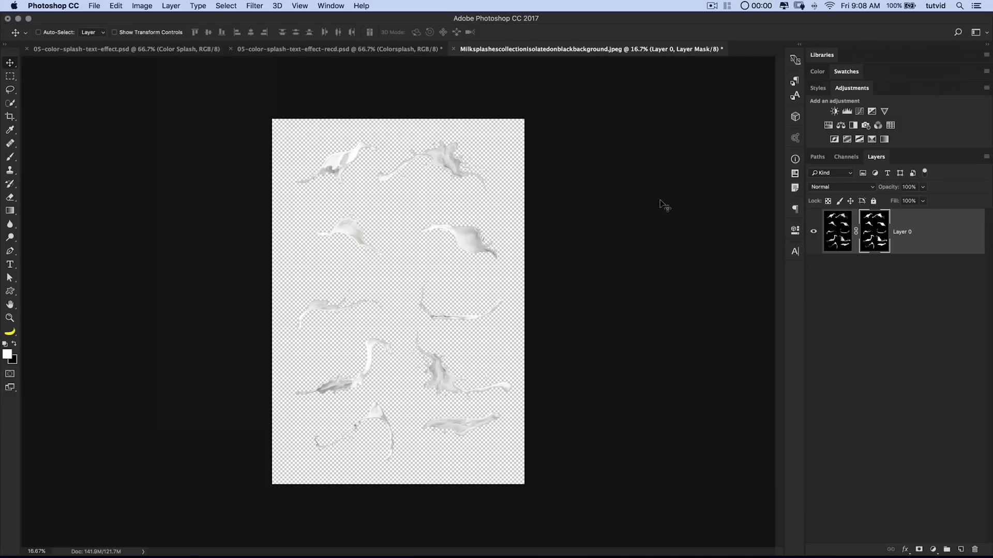
Examine the cut-out edges of the upper-right milk splash up close for leftover dark fringing
{"action": "key", "text": "z"}
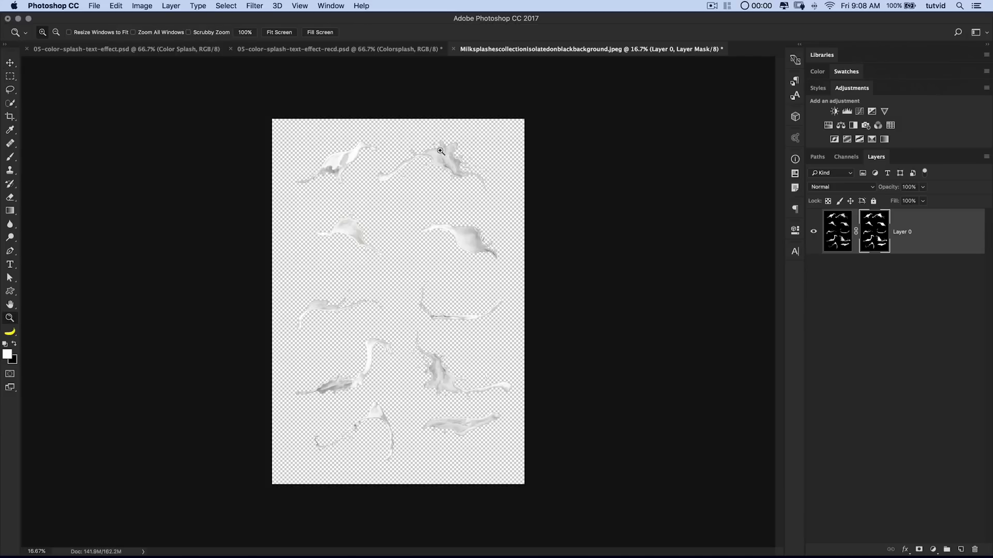
{"action": "left_click", "coordinate": [442, 157]}
{"action": "left_click", "coordinate": [462, 167]}
{"action": "left_click", "coordinate": [461, 166]}
{"action": "left_click", "coordinate": [459, 167]}
{"action": "left_click", "coordinate": [442, 179]}
{"action": "left_click", "coordinate": [438, 181]}
{"action": "left_click", "coordinate": [397, 198]}
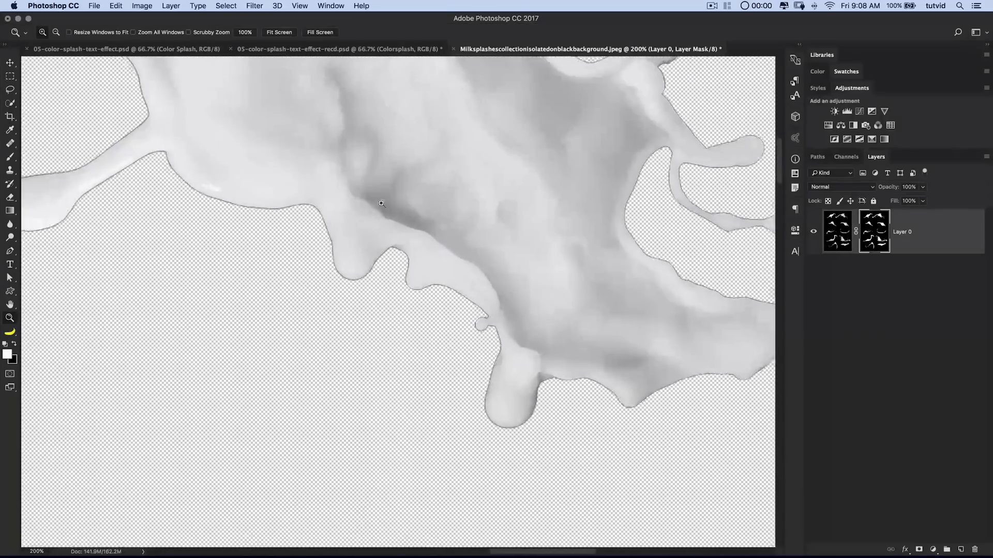
{"action": "left_click_drag", "start_coordinate": [375, 195], "coordinate": [646, 252]}
{"action": "left_click_drag", "start_coordinate": [420, 159], "coordinate": [622, 320]}
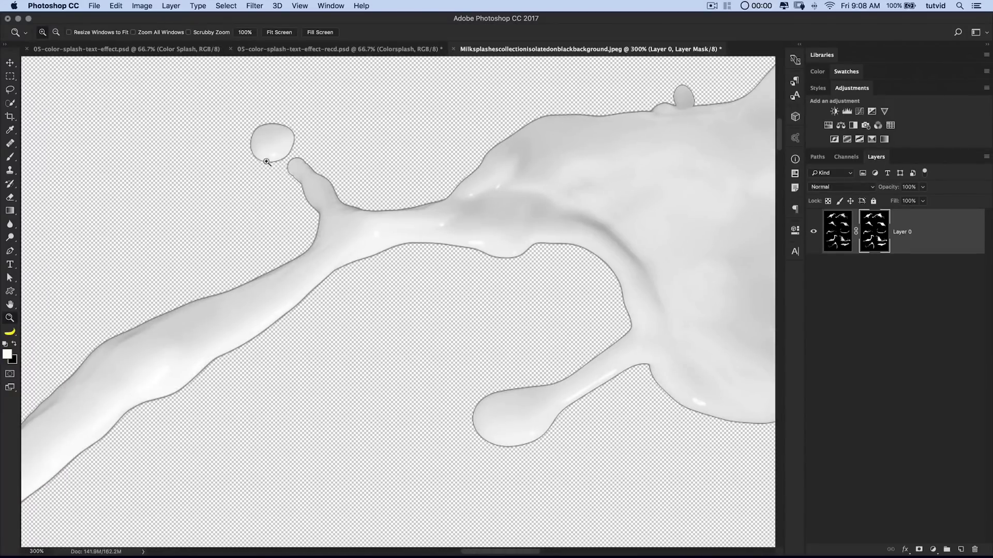
{"action": "left_click_drag", "start_coordinate": [267, 162], "coordinate": [446, 121]}
{"action": "left_click_drag", "start_coordinate": [332, 310], "coordinate": [490, 219]}
{"action": "left_click_drag", "start_coordinate": [379, 313], "coordinate": [610, 191]}
{"action": "left_click_drag", "start_coordinate": [359, 272], "coordinate": [348, 248]}
{"action": "key", "text": "super+0"}
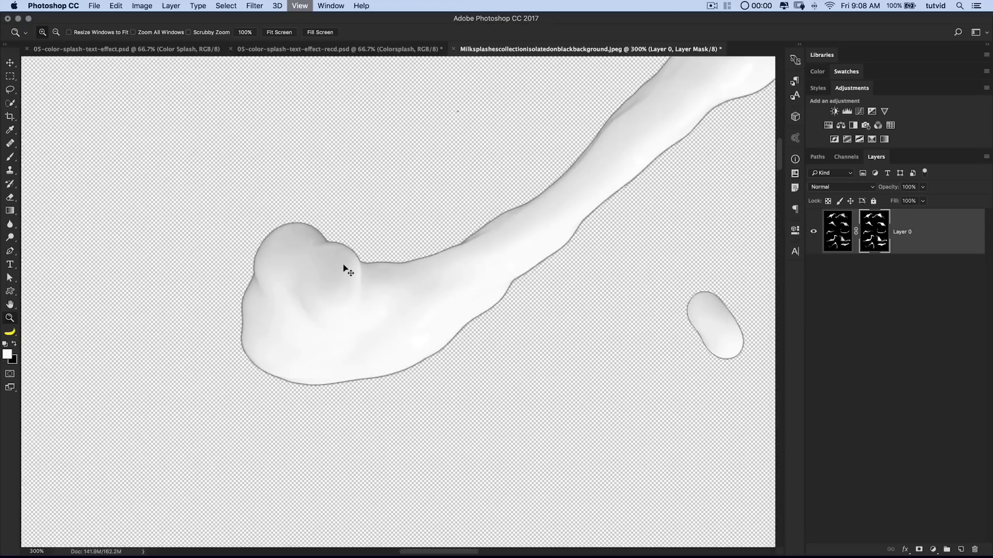
Check the size of the COLORSPLASH headline at 100% in its document and return to the milk splashes image
{"action": "key", "text": "ctrl+shift+Tab"}
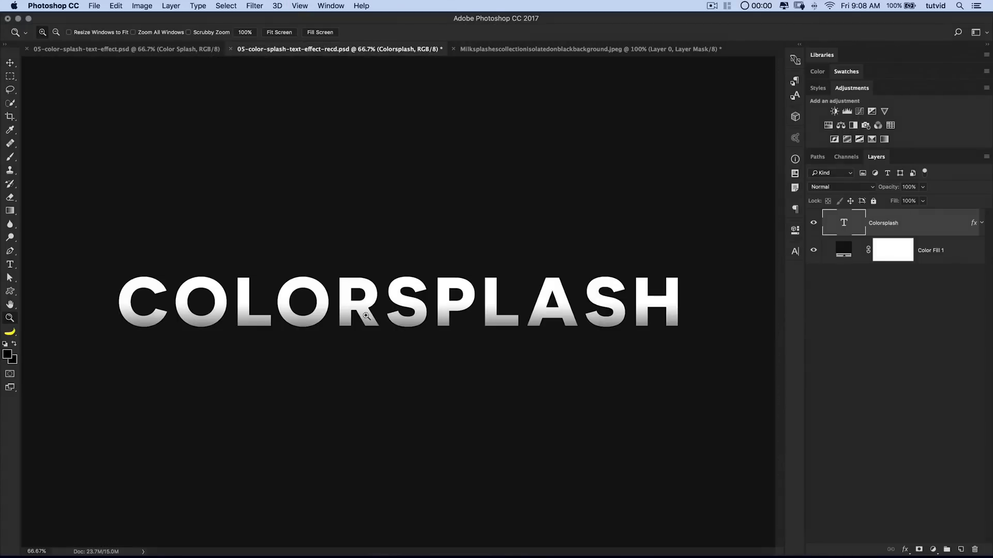
{"action": "left_click", "coordinate": [355, 300]}
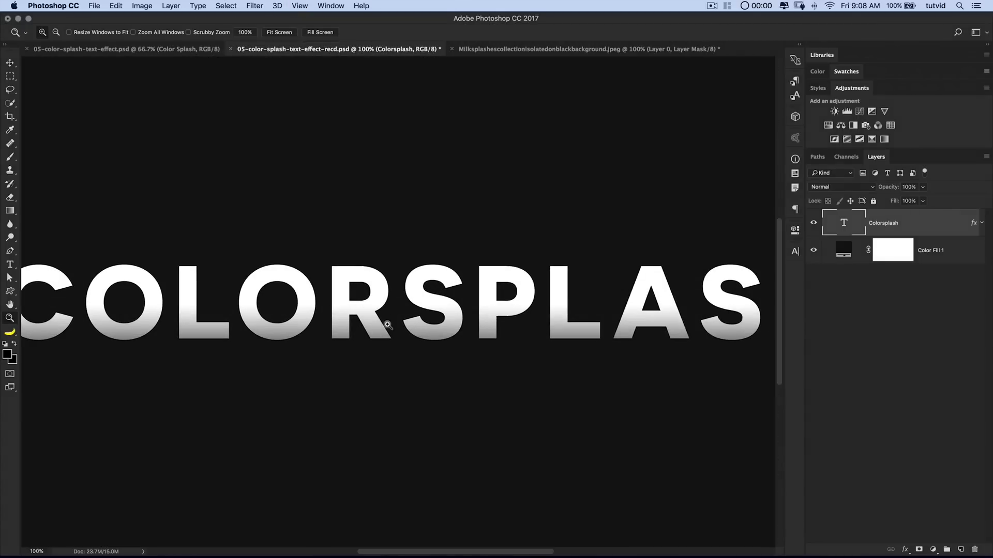
{"action": "left_click", "coordinate": [588, 48]}
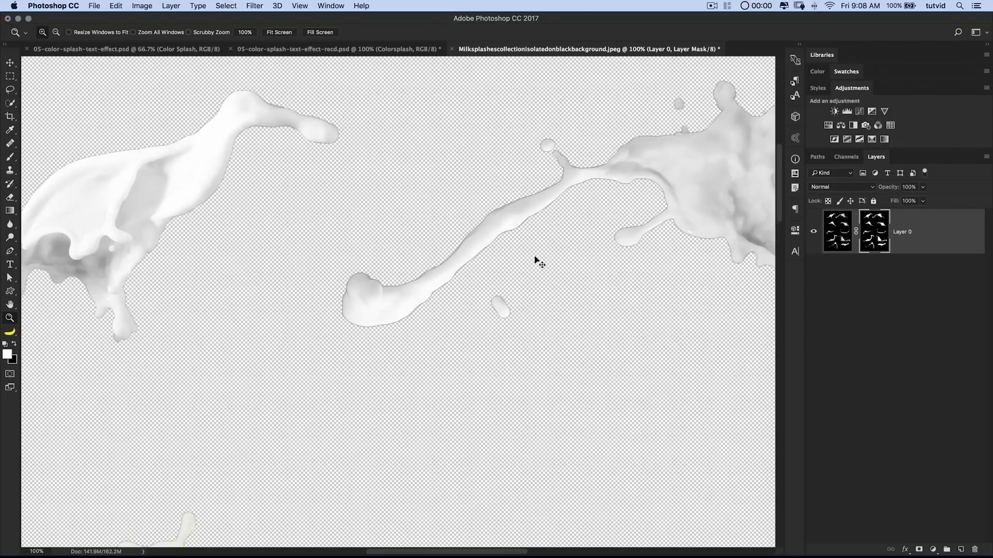
Open the splashes' layer mask in Select and Mask and move the settings clear of the artwork
{"action": "key", "text": "super+minus"}
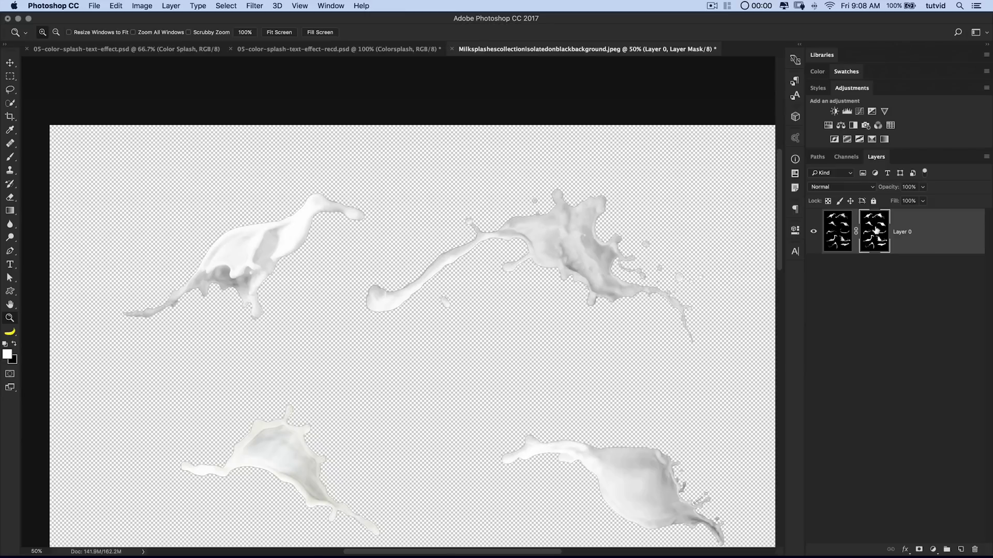
{"action": "left_click", "coordinate": [796, 231]}
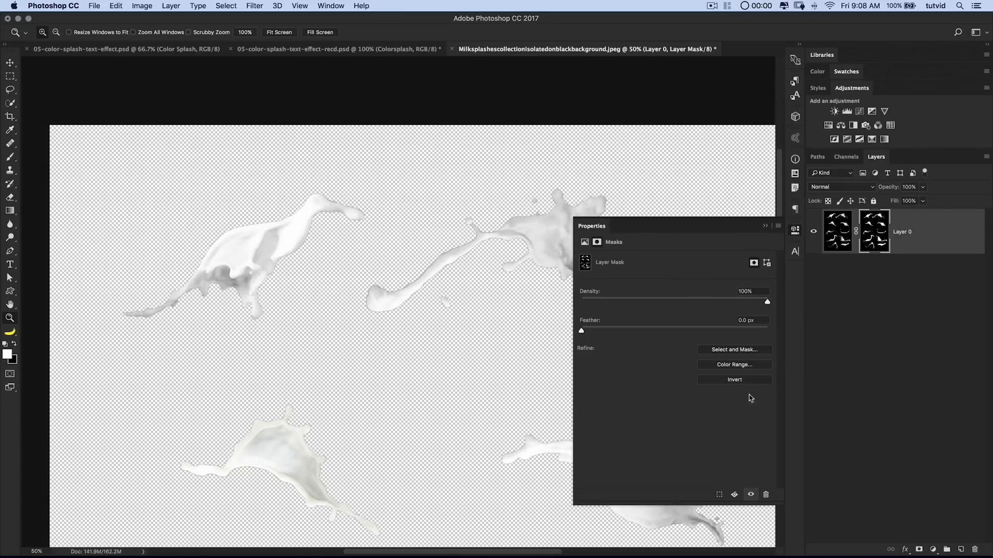
{"action": "left_click", "coordinate": [734, 350]}
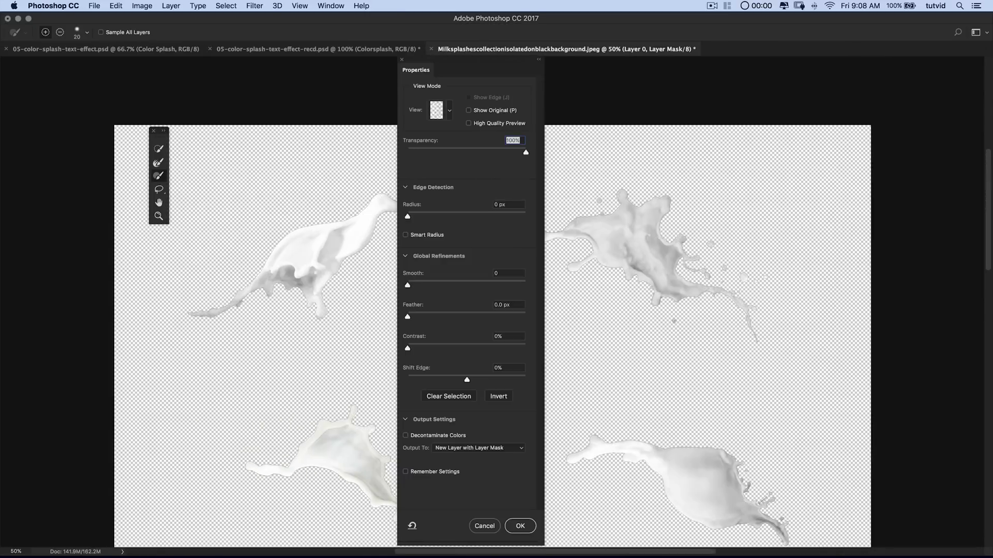
{"action": "left_click_drag", "start_coordinate": [461, 71], "coordinate": [843, 91]}
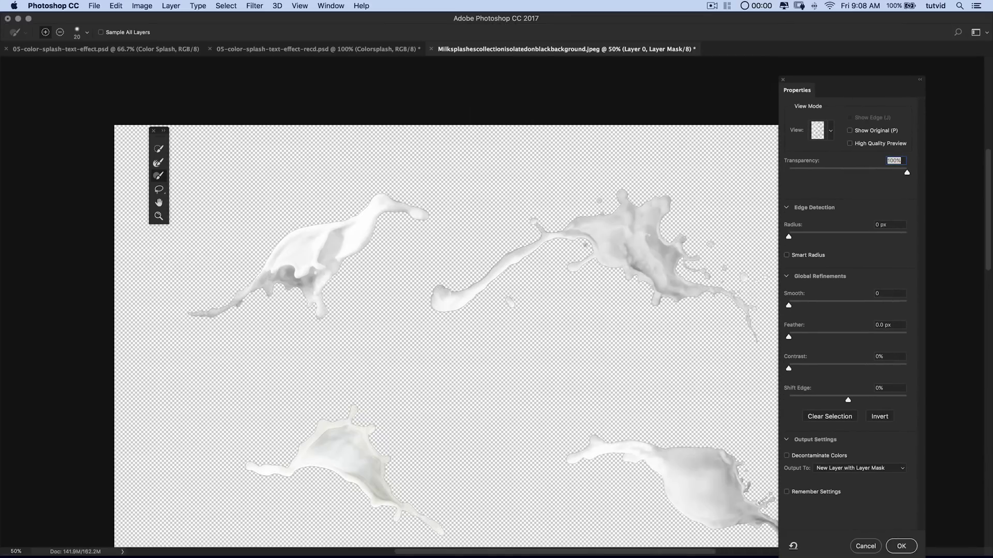
Refine the mask edges around the splashes with Smooth set to 5 and Shift Edge set to -100%
{"action": "key", "text": "super+plus"}
{"action": "key", "text": "super+plus"}
{"action": "key", "text": "super+plus"}
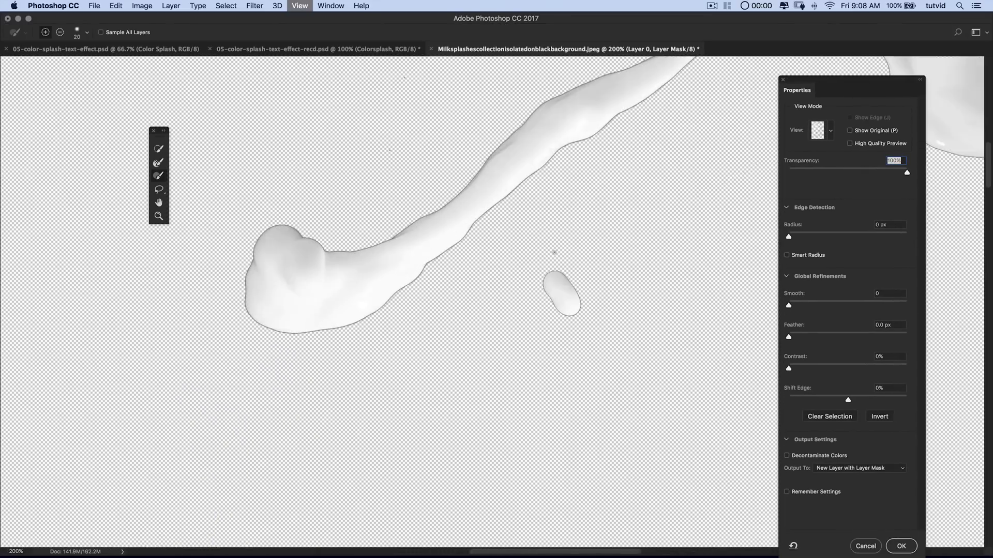
{"action": "left_click_drag", "start_coordinate": [498, 210], "coordinate": [519, 241]}
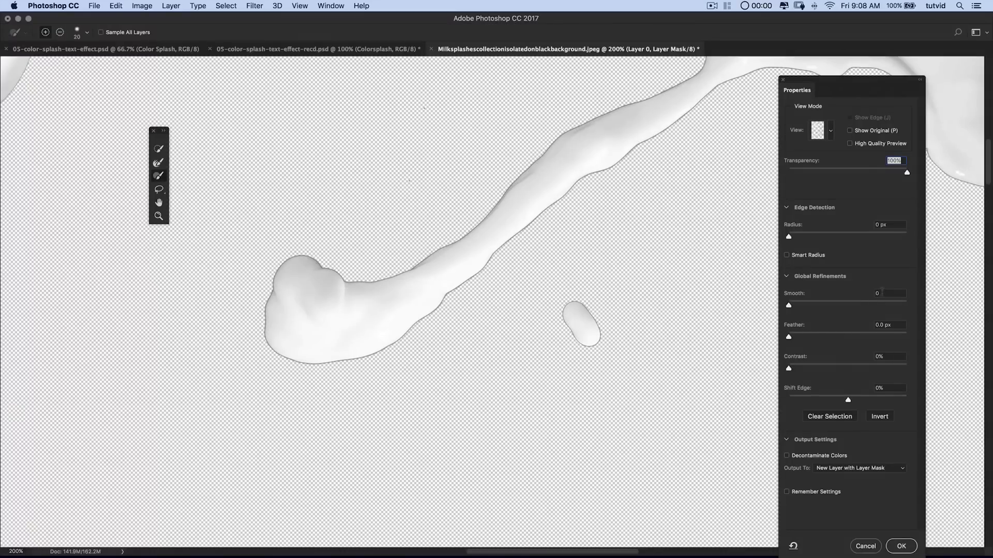
{"action": "type", "text": "5"}
{"action": "key", "text": "Tab"}
{"action": "left_click", "coordinate": [890, 388]}
{"action": "type", "text": "-100"}
{"action": "key", "text": "Tab"}
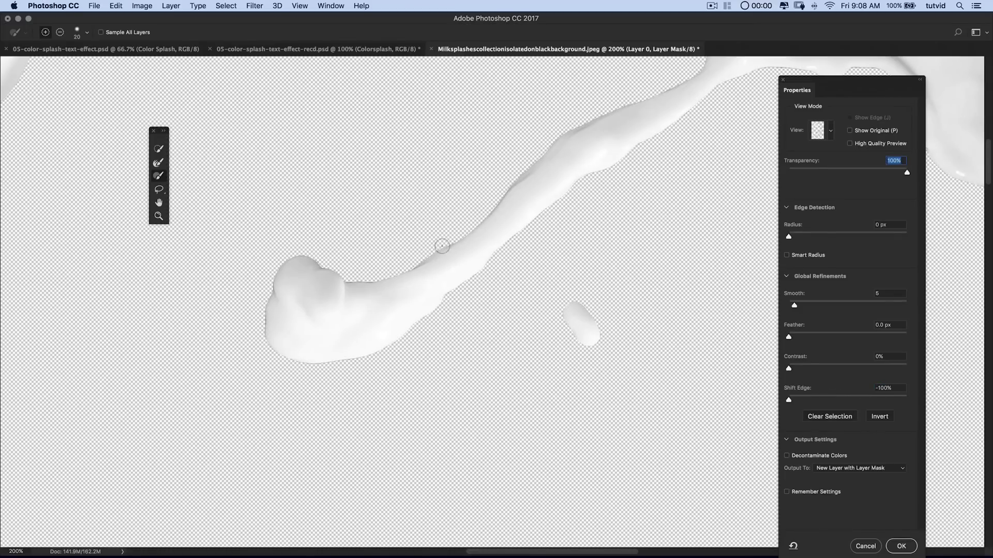
Examine the refined edges along the whole upper-right splash, its droplets and its long tail
{"action": "left_click_drag", "start_coordinate": [594, 183], "coordinate": [303, 412]}
{"action": "left_click_drag", "start_coordinate": [664, 268], "coordinate": [476, 270]}
{"action": "left_click_drag", "start_coordinate": [621, 162], "coordinate": [578, 176]}
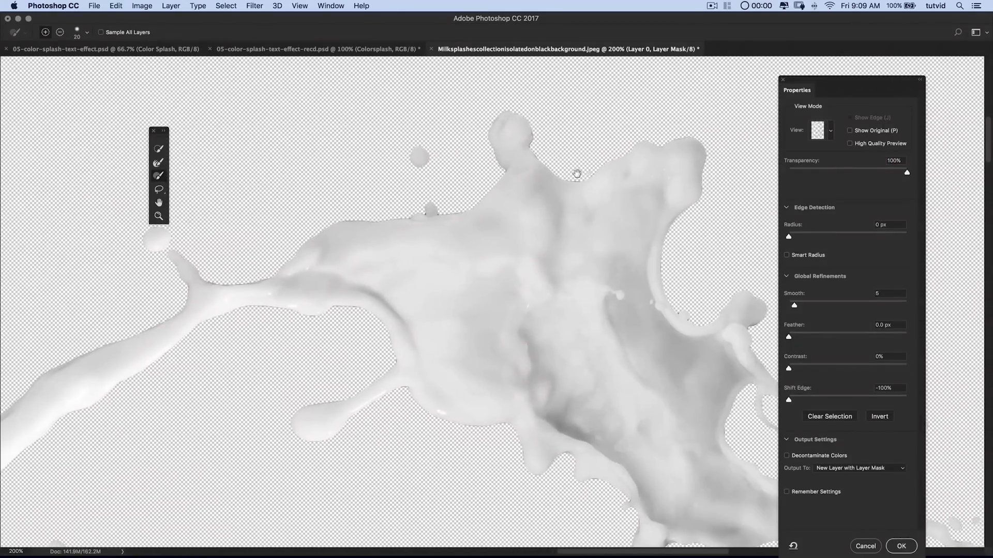
{"action": "left_click_drag", "start_coordinate": [590, 243], "coordinate": [395, 65]}
{"action": "left_click_drag", "start_coordinate": [575, 276], "coordinate": [476, 233]}
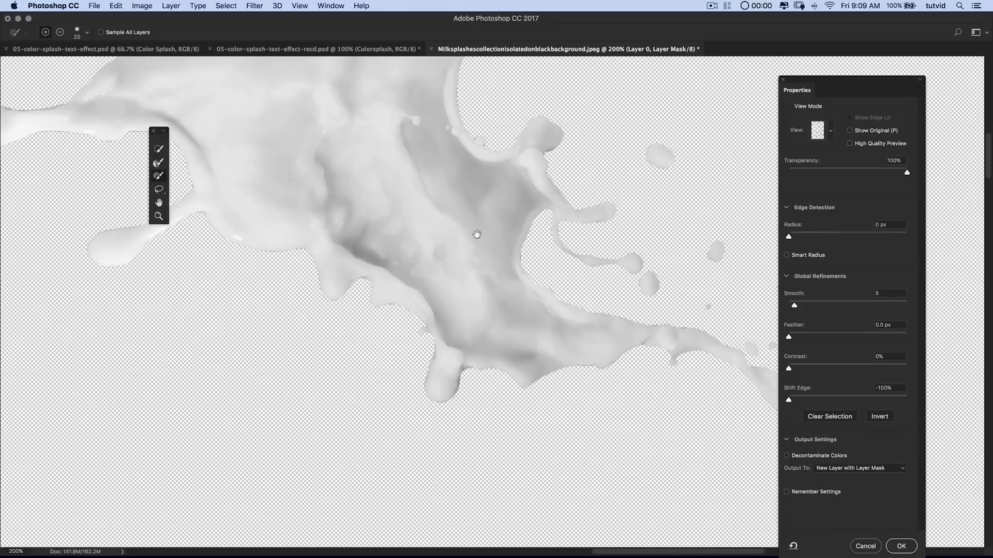
{"action": "left_click_drag", "start_coordinate": [639, 334], "coordinate": [490, 183]}
{"action": "left_click_drag", "start_coordinate": [289, 156], "coordinate": [578, 213]}
{"action": "left_click_drag", "start_coordinate": [385, 157], "coordinate": [726, 400]}
{"action": "left_click_drag", "start_coordinate": [290, 210], "coordinate": [446, 159]}
{"action": "left_click_drag", "start_coordinate": [401, 296], "coordinate": [487, 279]}
{"action": "left_click_drag", "start_coordinate": [303, 377], "coordinate": [423, 353]}
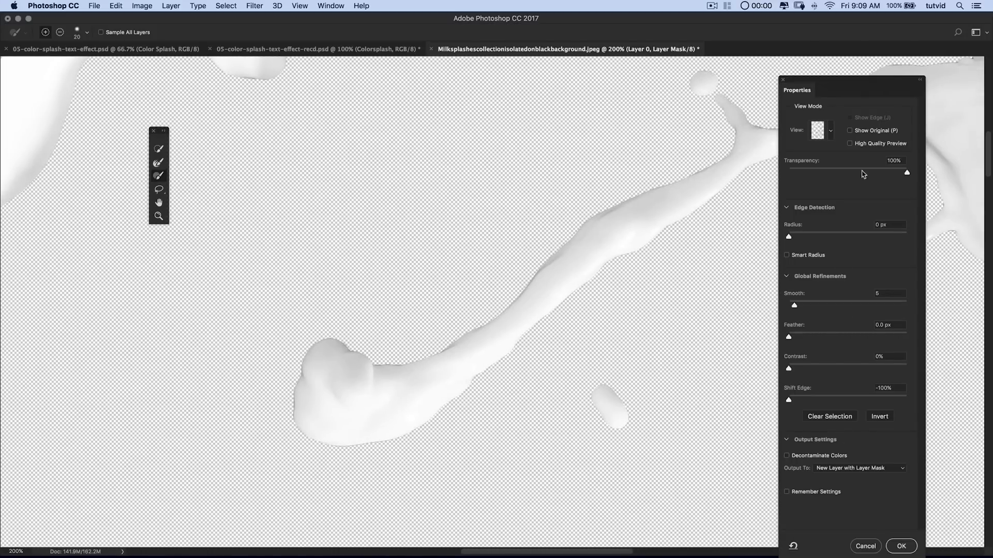
Output the refined mask to a new layer with layer mask, and apply that mask permanently to the new layer
{"action": "left_click", "coordinate": [900, 546]}
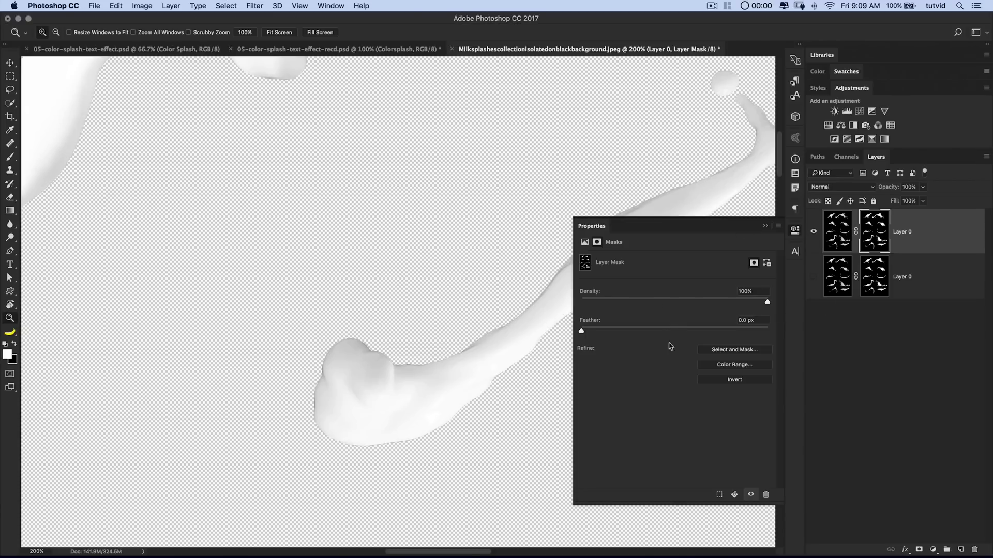
{"action": "key", "text": "super+minus"}
{"action": "key", "text": "super+minus"}
{"action": "key", "text": "super+minus"}
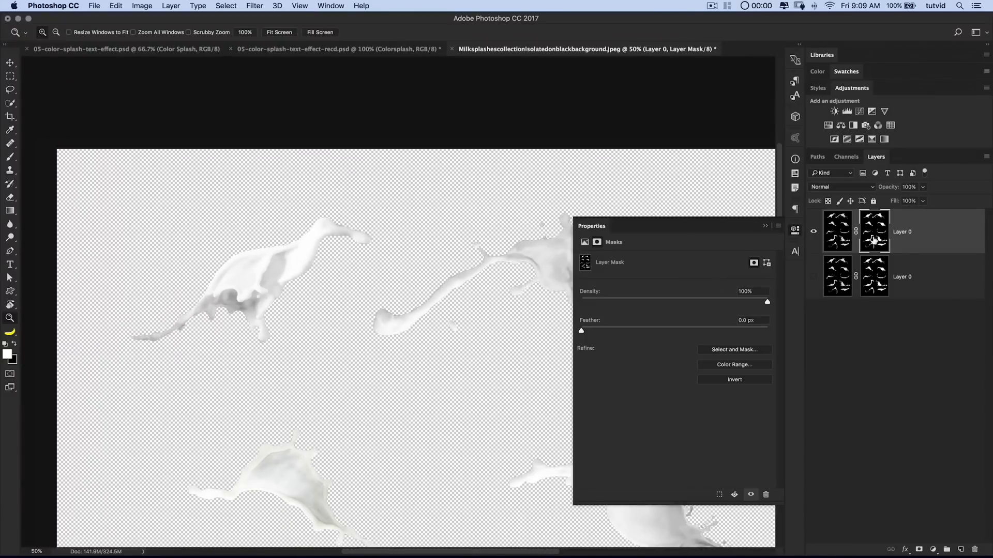
{"action": "right_click", "coordinate": [872, 228]}
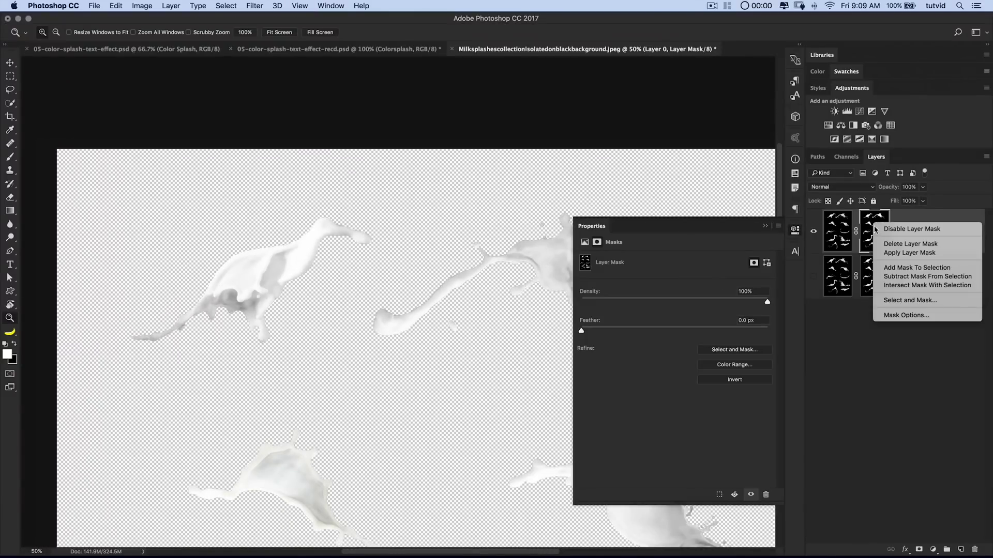
{"action": "left_click", "coordinate": [900, 253]}
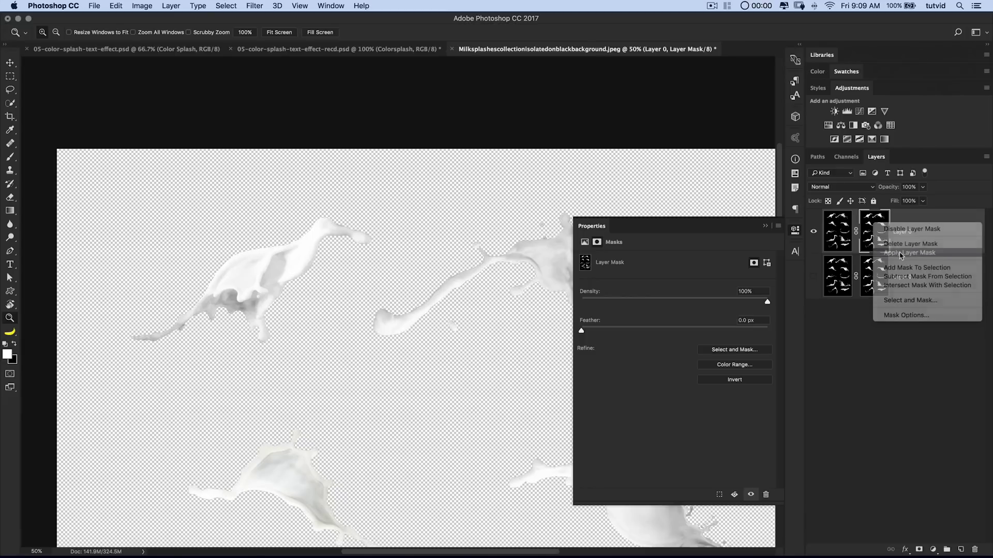
{"action": "left_click", "coordinate": [795, 231]}
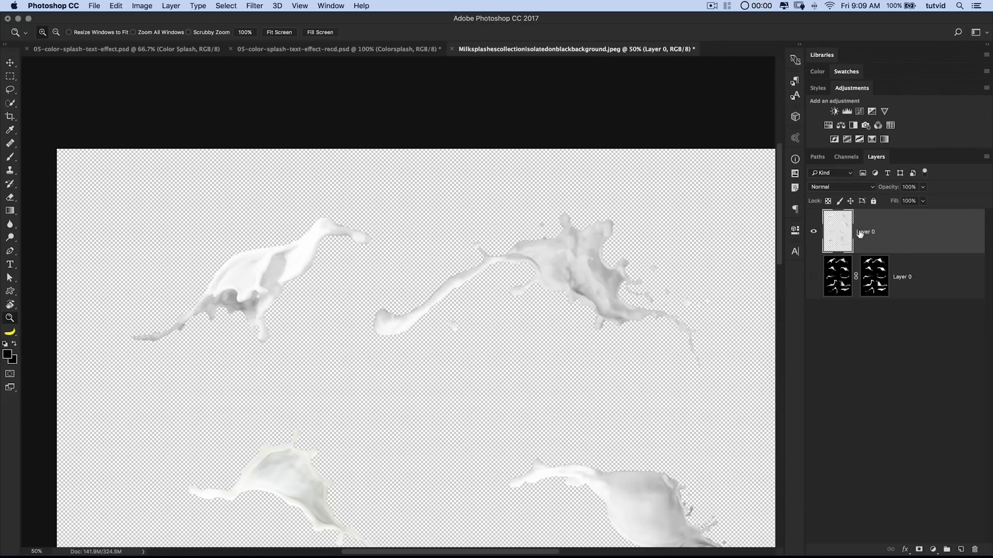
Lasso loosely around the whole right-hand splash in the second row of the milk splashes image
{"action": "scroll", "coordinate": [615, 238], "scroll_direction": "down", "scroll_amount": 5}
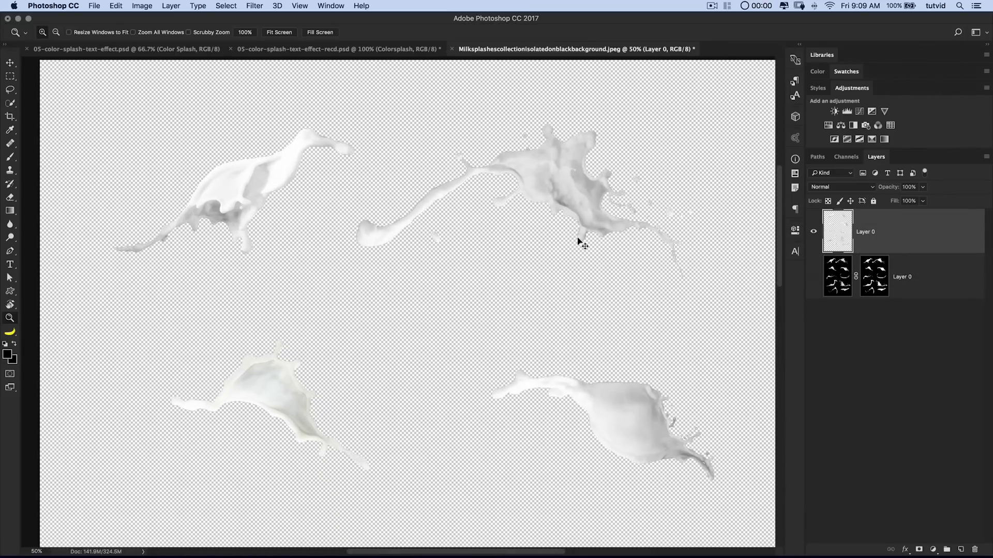
{"action": "key", "text": "super+minus"}
{"action": "key", "text": "super+minus"}
{"action": "scroll", "coordinate": [393, 135], "scroll_direction": "down", "scroll_amount": 12}
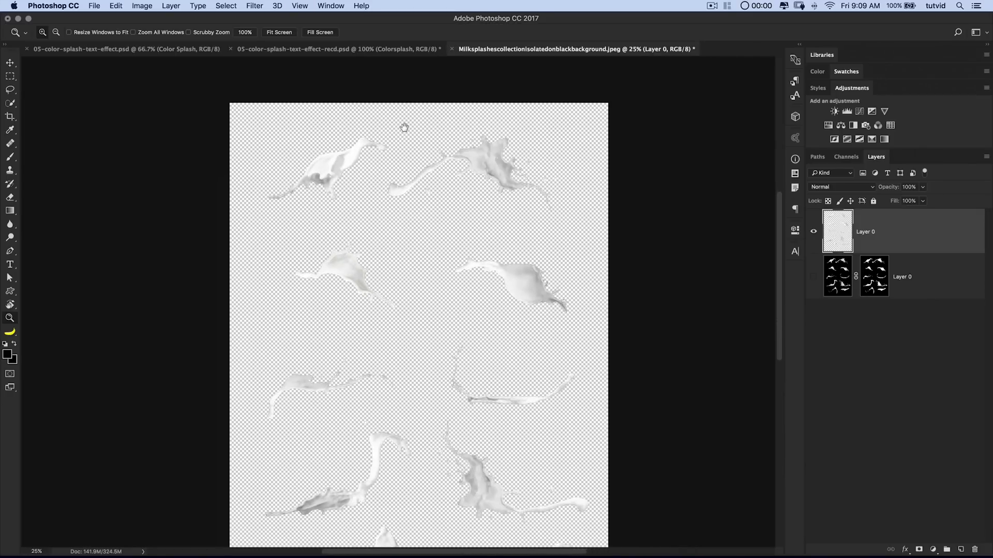
{"action": "left_click_drag", "start_coordinate": [426, 258], "coordinate": [456, 418]}
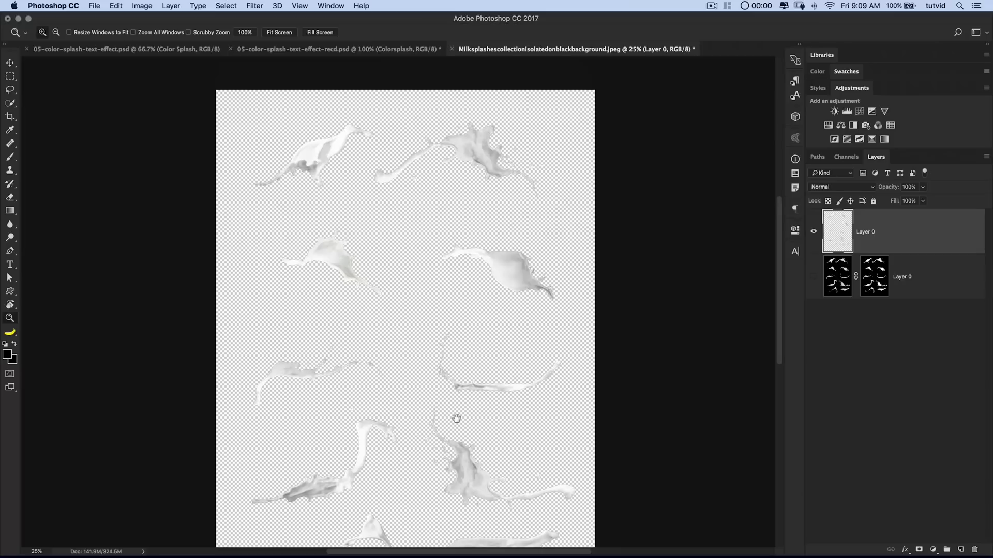
{"action": "scroll", "coordinate": [393, 279], "scroll_direction": "up", "scroll_amount": 1}
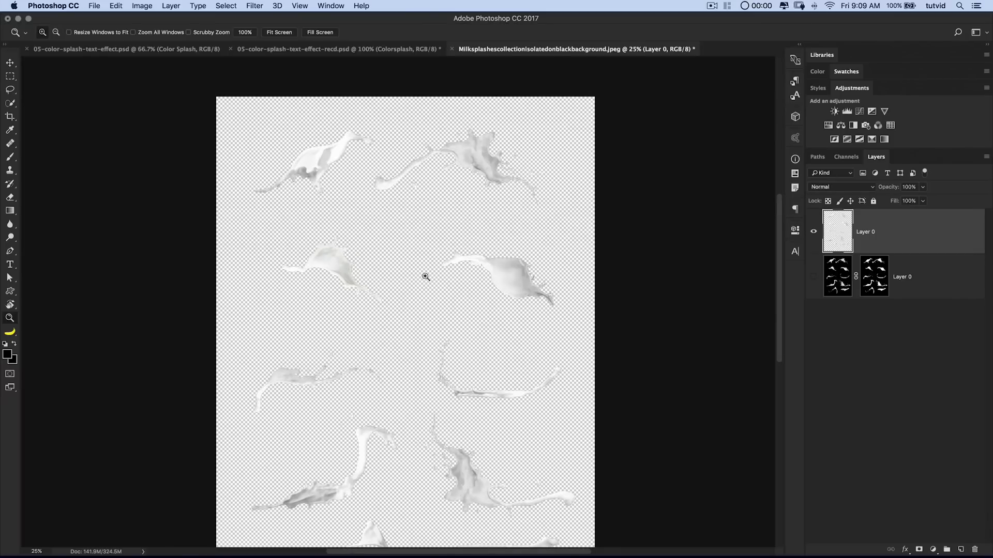
{"action": "left_click", "coordinate": [10, 89]}
{"action": "mouse_move", "coordinate": [534, 251]}
{"action": "left_mouse_down"}
{"action": "mouse_move", "coordinate": [484, 220]}
{"action": "mouse_move", "coordinate": [455, 220]}
{"action": "mouse_move", "coordinate": [444, 220]}
{"action": "mouse_move", "coordinate": [428, 261]}
{"action": "mouse_move", "coordinate": [484, 316]}
{"action": "mouse_move", "coordinate": [517, 327]}
{"action": "mouse_move", "coordinate": [561, 315]}
{"action": "mouse_move", "coordinate": [515, 246]}
{"action": "left_mouse_up"}
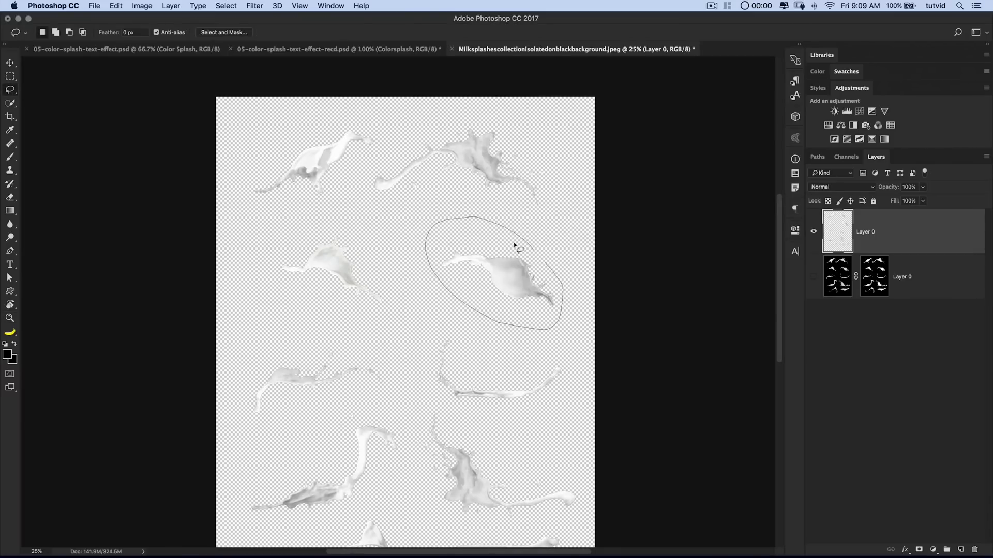
Move the selected splash into 05-color-splash-text-effect-recd.psd and place it over the middle of the headline
{"action": "key", "text": "v"}
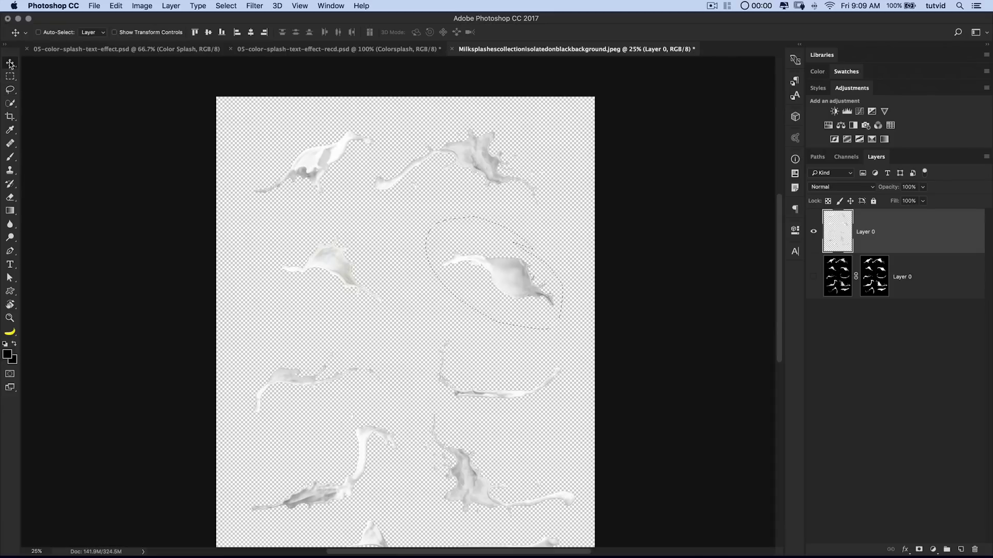
{"action": "left_click_drag", "start_coordinate": [508, 274], "coordinate": [296, 49]}
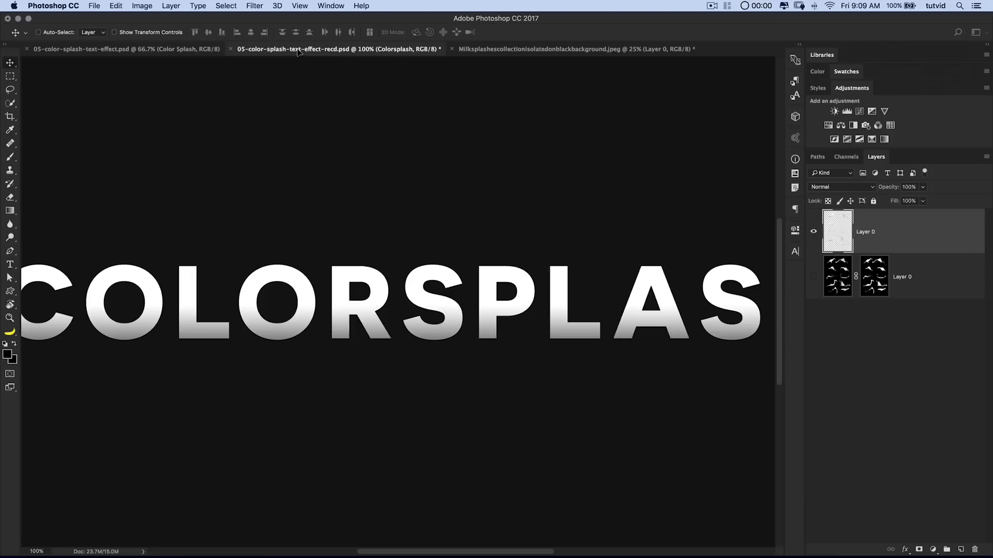
{"action": "left_click_drag", "start_coordinate": [426, 242], "coordinate": [382, 236]}
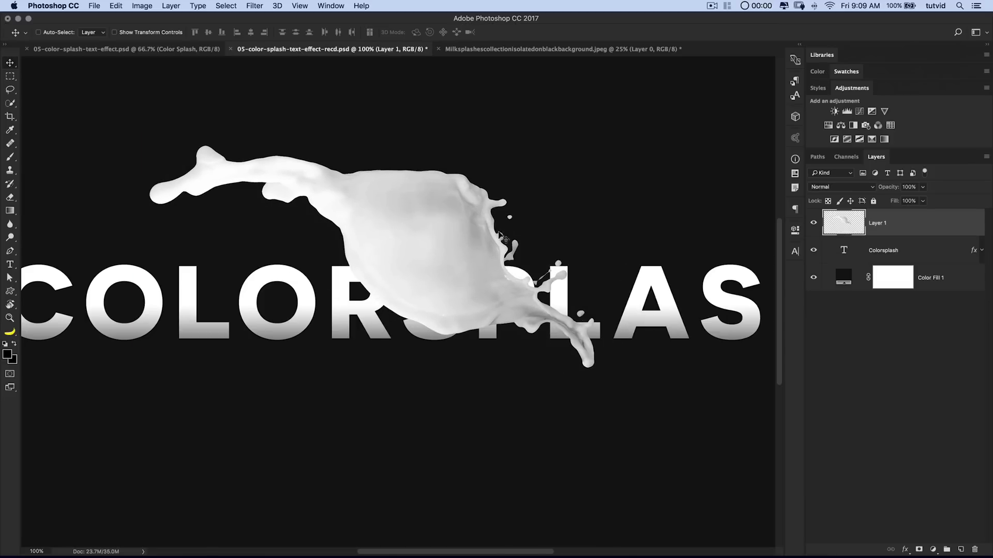
Scale the imported splash to about 29.6%, rotate it about 32°, and place it over the letter R
{"action": "key", "text": "ctrl+t"}
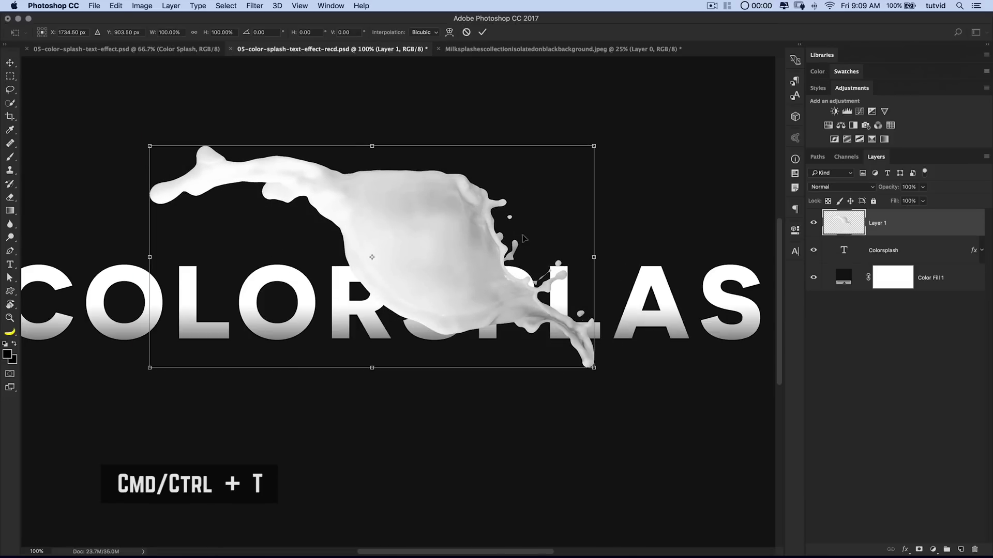
{"action": "left_click_drag", "start_coordinate": [619, 149], "coordinate": [346, 280]}
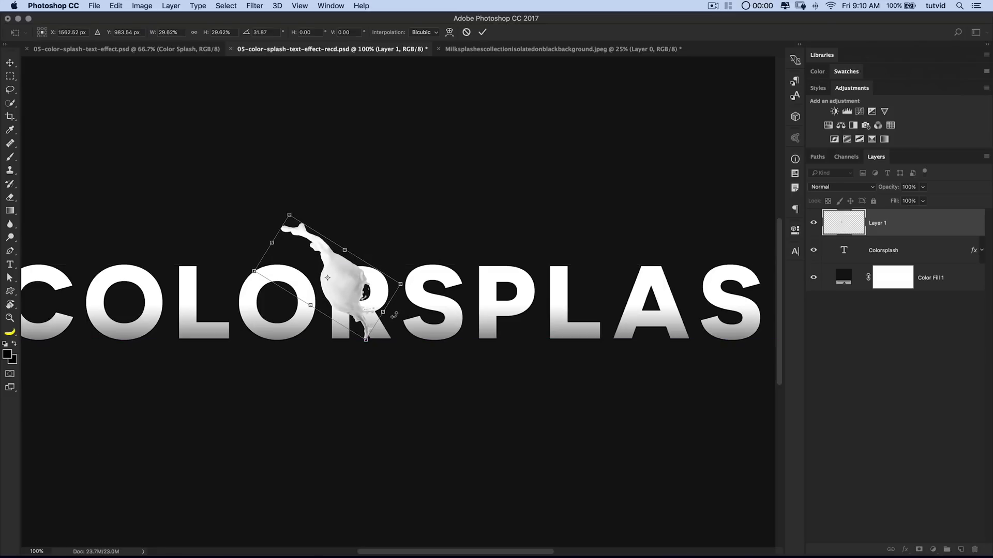
{"action": "key", "text": "Return"}
Compare with the finished reference document and rotate the Layer 1 splash about another 45° so it rises upright between O and R
{"action": "left_click", "coordinate": [141, 52]}
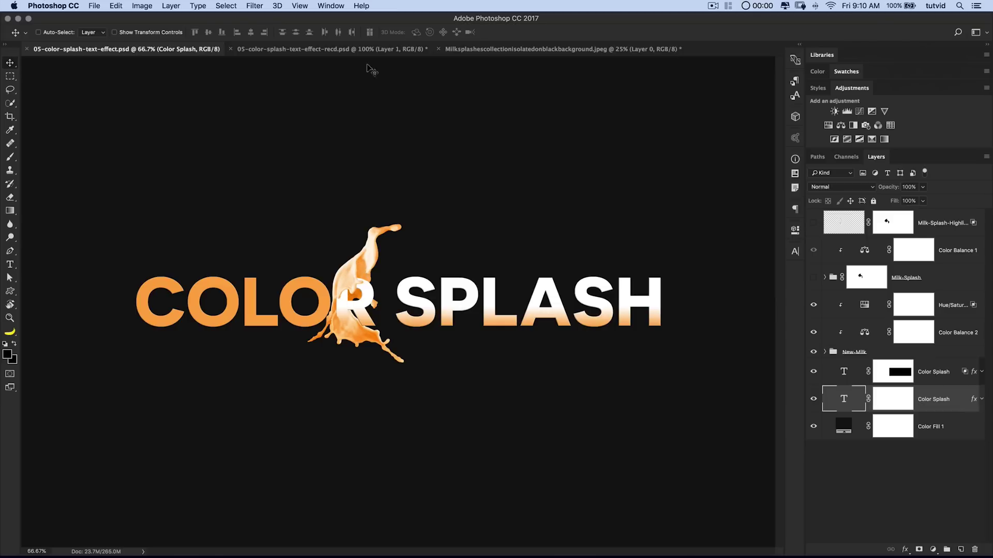
{"action": "left_click", "coordinate": [361, 48]}
{"action": "key", "text": "super+t"}
{"action": "left_click_drag", "start_coordinate": [394, 227], "coordinate": [422, 296]}
{"action": "left_click_drag", "start_coordinate": [345, 289], "coordinate": [353, 266]}
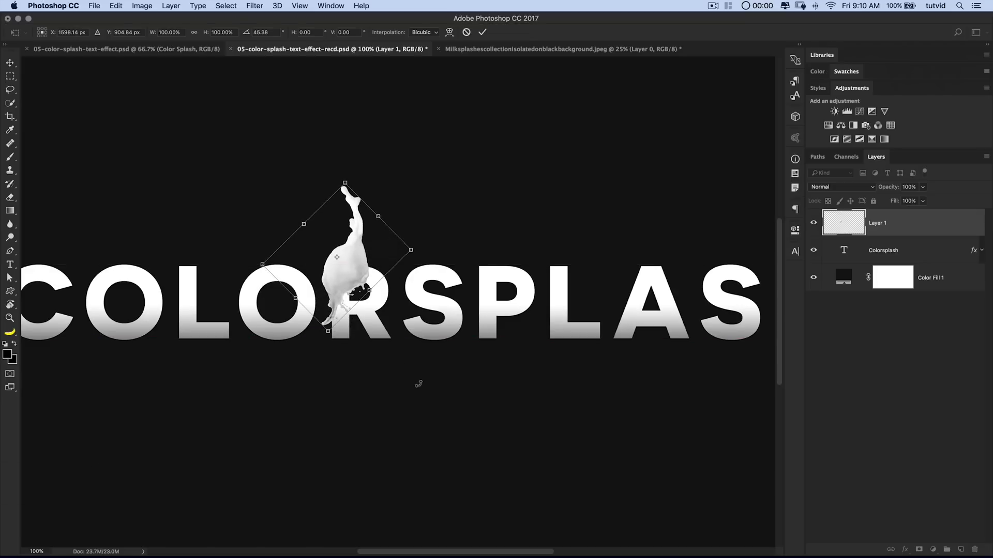
{"action": "key", "text": "Return"}
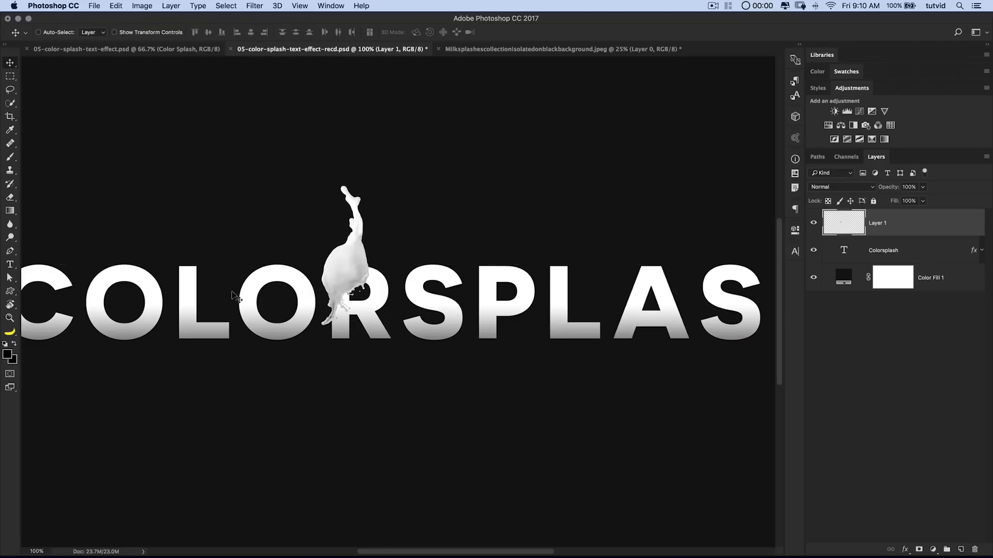
Clear the old selection in the milk splashes image and lasso around the whole top-left splash
{"action": "scroll", "coordinate": [235, 297], "scroll_direction": "left", "scroll_amount": 5}
{"action": "left_click", "coordinate": [153, 49]}
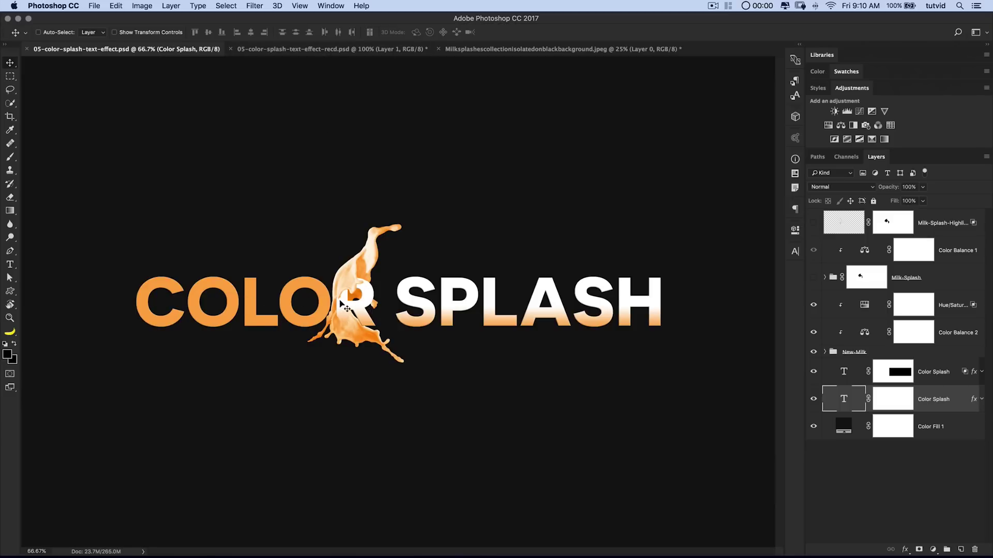
{"action": "left_click", "coordinate": [310, 49]}
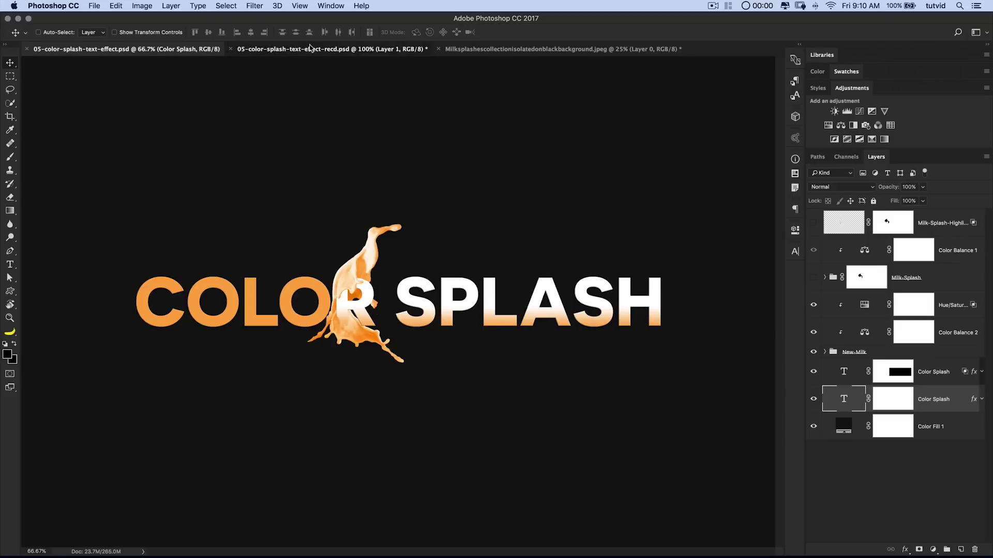
{"action": "left_click", "coordinate": [519, 50]}
{"action": "key", "text": "super+d"}
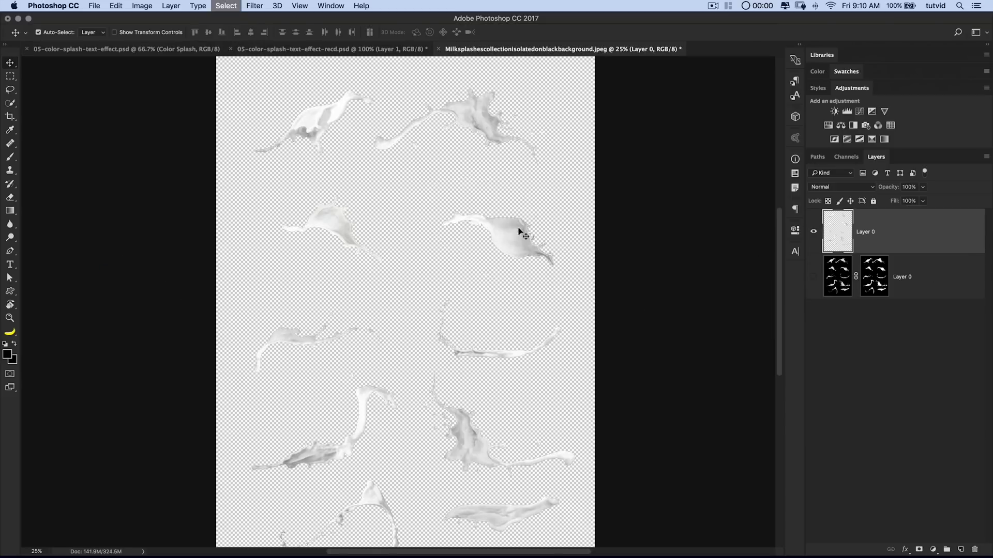
{"action": "left_click_drag", "start_coordinate": [357, 163], "coordinate": [383, 206]}
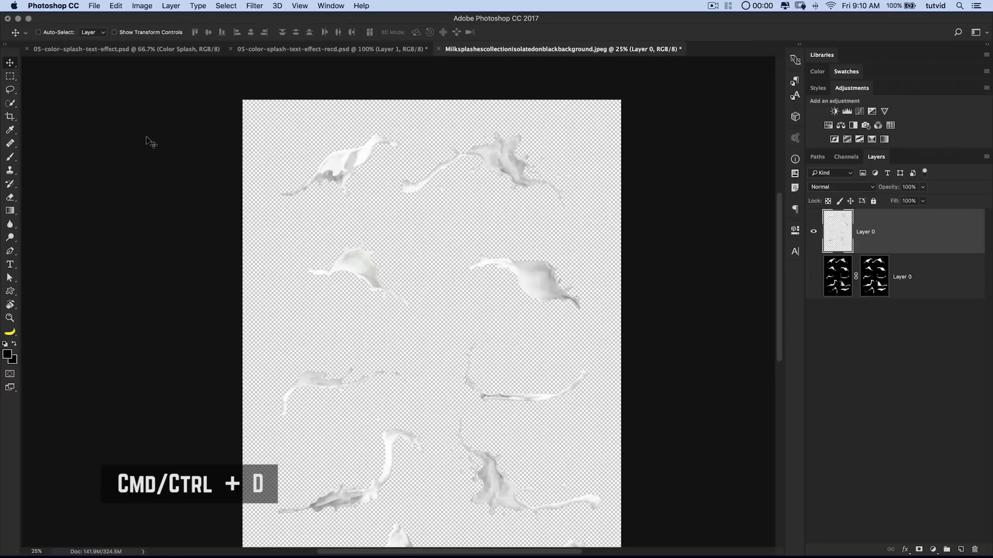
{"action": "left_click", "coordinate": [8, 91]}
{"action": "mouse_move", "coordinate": [422, 134]}
{"action": "left_mouse_down"}
{"action": "mouse_move", "coordinate": [331, 123]}
{"action": "mouse_move", "coordinate": [276, 167]}
{"action": "mouse_move", "coordinate": [275, 194]}
{"action": "mouse_move", "coordinate": [346, 221]}
{"action": "mouse_move", "coordinate": [364, 194]}
{"action": "mouse_move", "coordinate": [438, 135]}
{"action": "left_mouse_up"}
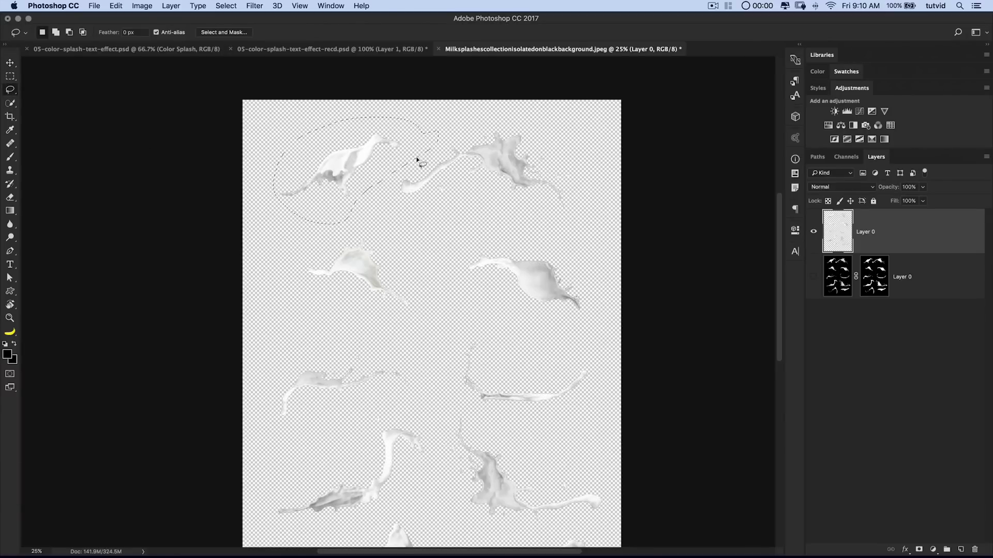
Move the selected top-left splash into 05-color-splash-text-effect-recd.psd and place it over the headline
{"action": "key", "text": "v"}
{"action": "left_click_drag", "start_coordinate": [343, 149], "coordinate": [345, 50]}
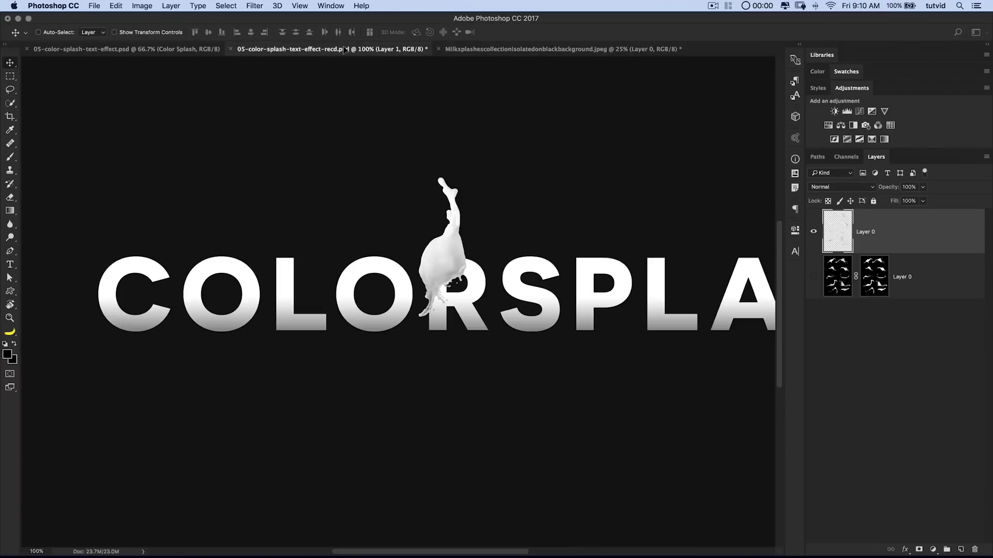
{"action": "left_click_drag", "start_coordinate": [459, 332], "coordinate": [476, 334]}
{"action": "left_click_drag", "start_coordinate": [509, 301], "coordinate": [545, 283]}
Scale down and rotate the Layer 2 splash so its body covers the R's left side, with its tail reaching below the letters
{"action": "key", "text": "super+t"}
{"action": "left_click_drag", "start_coordinate": [694, 191], "coordinate": [409, 296]}
{"action": "left_click_drag", "start_coordinate": [375, 331], "coordinate": [482, 190]}
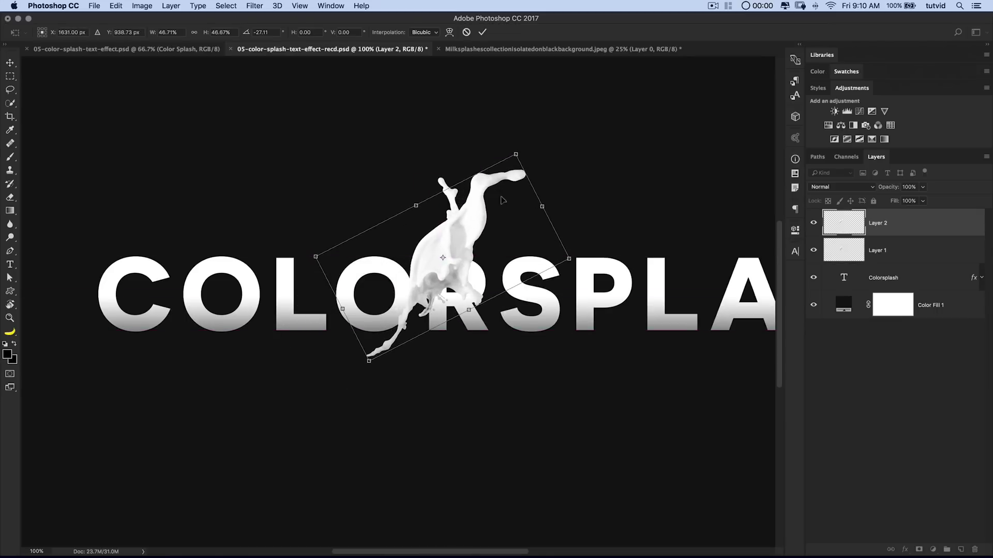
{"action": "left_click_drag", "start_coordinate": [535, 154], "coordinate": [495, 204]}
{"action": "left_click_drag", "start_coordinate": [540, 236], "coordinate": [565, 276]}
{"action": "left_click_drag", "start_coordinate": [497, 202], "coordinate": [509, 181]}
{"action": "left_click_drag", "start_coordinate": [446, 267], "coordinate": [450, 256]}
{"action": "key", "text": "Return"}
Move the Layer 1 splash below the headline and rotate it about -150.5° so its thin end points down
{"action": "left_click", "coordinate": [926, 252]}
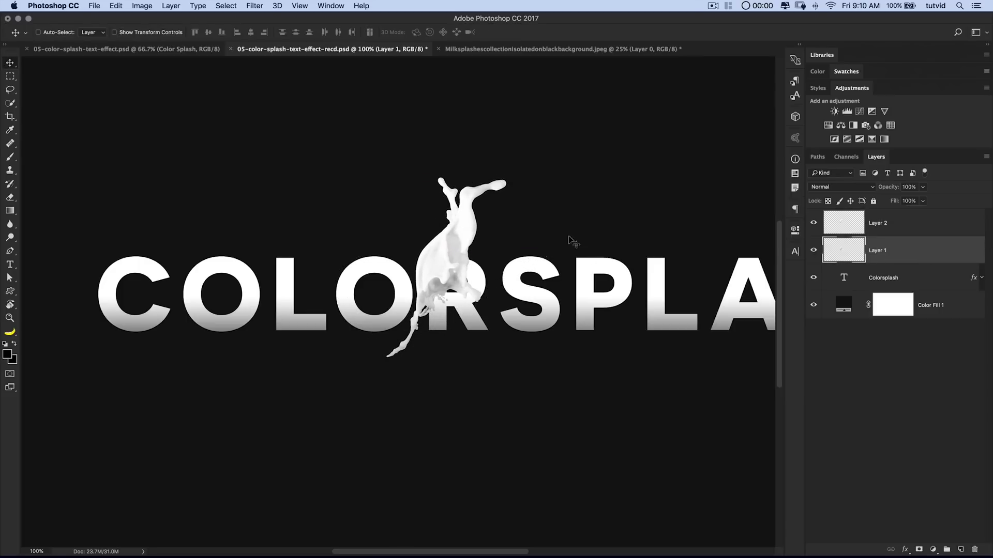
{"action": "left_click_drag", "start_coordinate": [460, 207], "coordinate": [464, 341]}
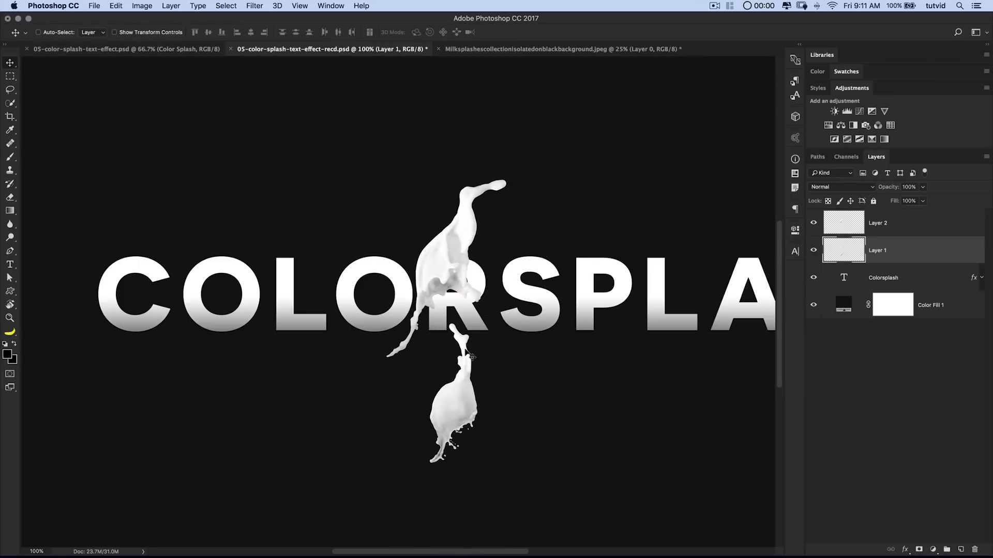
{"action": "key", "text": "ctrl+t"}
{"action": "left_click_drag", "start_coordinate": [505, 377], "coordinate": [319, 382]}
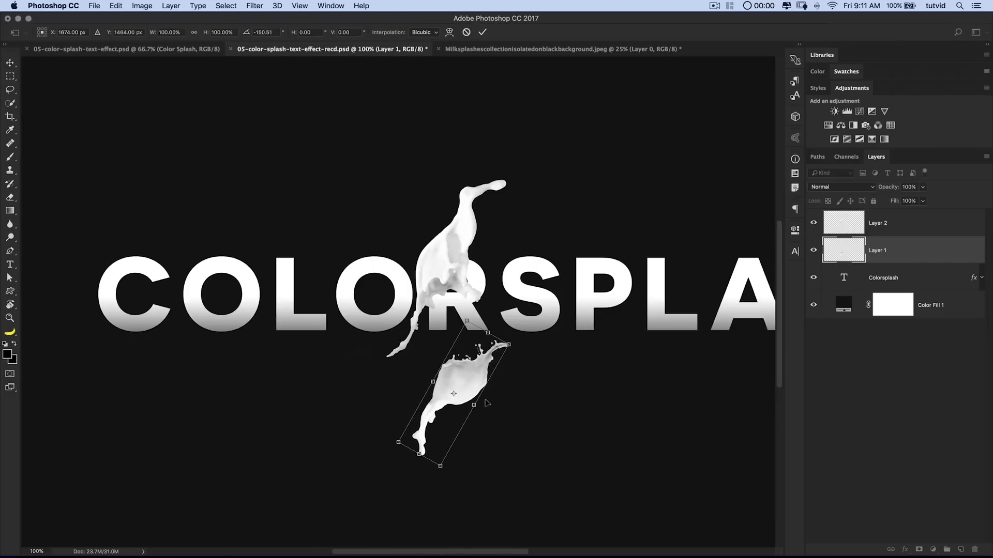
Flip the Layer 1 splash horizontally, rotate it slightly, and fit it under the upper splash at the R
{"action": "right_click", "coordinate": [462, 366]}
{"action": "left_click", "coordinate": [527, 500]}
{"action": "left_click_drag", "start_coordinate": [453, 375], "coordinate": [442, 311]}
{"action": "left_click_drag", "start_coordinate": [532, 386], "coordinate": [494, 405]}
{"action": "left_click_drag", "start_coordinate": [455, 313], "coordinate": [448, 314]}
{"action": "key", "text": "Return"}
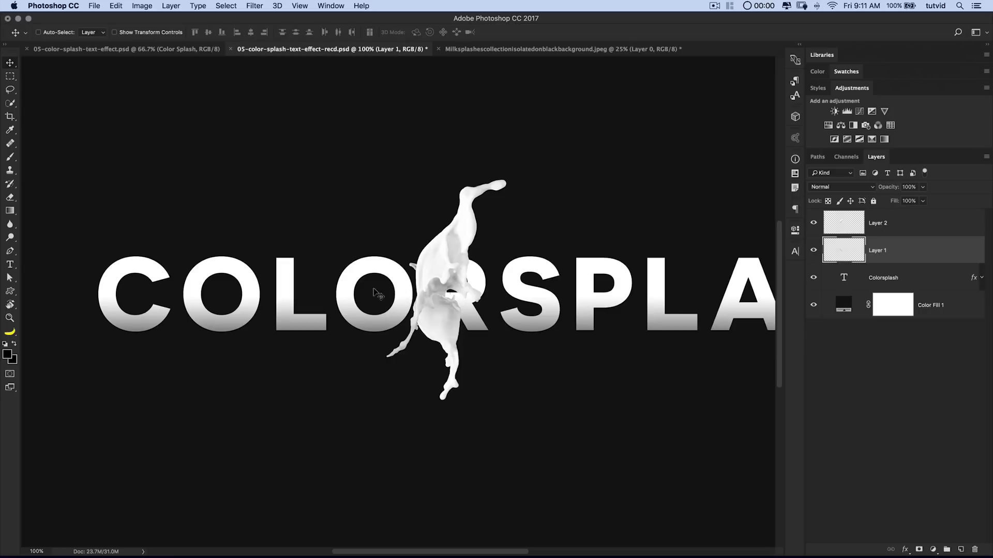
Lasso the left-hand splash in the second row of the milk splashes image and move it into the headline document
{"action": "left_click", "coordinate": [543, 51]}
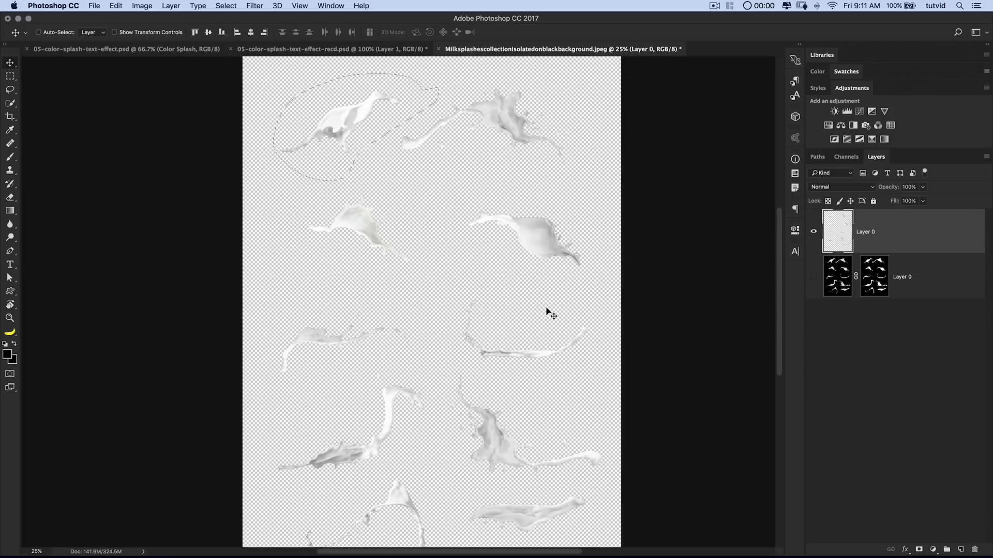
{"action": "left_click_drag", "start_coordinate": [401, 262], "coordinate": [414, 335]}
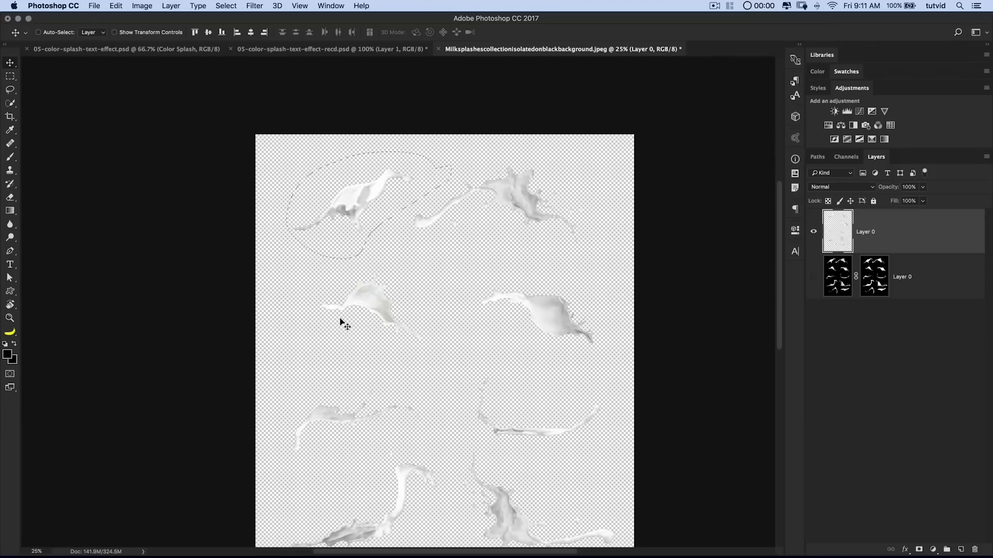
{"action": "key", "text": "l"}
{"action": "mouse_move", "coordinate": [411, 281]}
{"action": "left_mouse_down"}
{"action": "mouse_move", "coordinate": [335, 261]}
{"action": "mouse_move", "coordinate": [334, 354]}
{"action": "mouse_move", "coordinate": [433, 300]}
{"action": "mouse_move", "coordinate": [405, 336]}
{"action": "mouse_move", "coordinate": [385, 304]}
{"action": "mouse_move", "coordinate": [309, 51]}
{"action": "left_mouse_up"}
{"action": "key", "text": "v"}
{"action": "left_click_drag", "start_coordinate": [471, 318], "coordinate": [517, 402]}
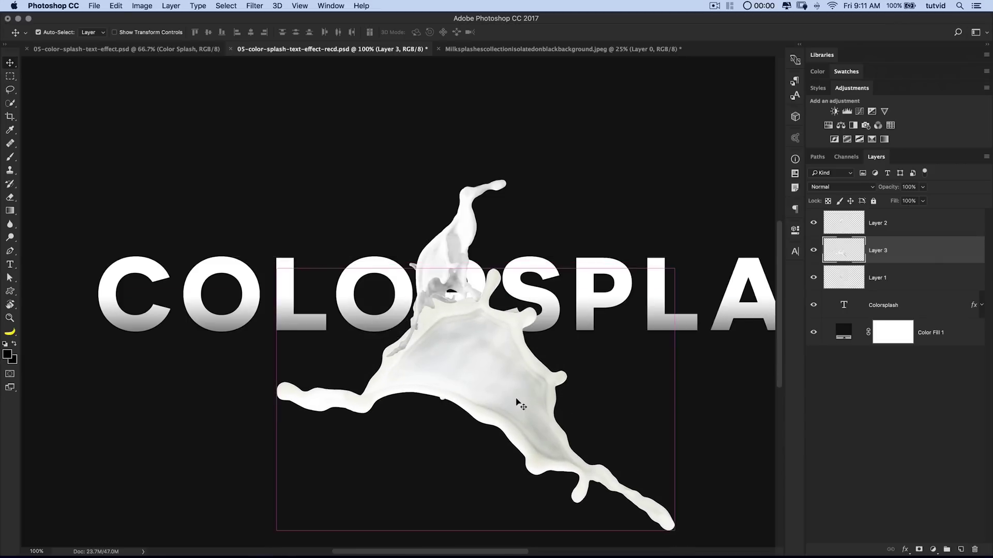
Scale the Layer 3 splash to about 43.7%, rotate it to about -153°, and place it over the lower splash
{"action": "key", "text": "super+t"}
{"action": "left_click_drag", "start_coordinate": [701, 304], "coordinate": [357, 158]}
{"action": "left_click_drag", "start_coordinate": [468, 392], "coordinate": [452, 282]}
{"action": "left_click_drag", "start_coordinate": [578, 75], "coordinate": [450, 313]}
{"action": "left_click_drag", "start_coordinate": [413, 382], "coordinate": [462, 250]}
{"action": "left_click_drag", "start_coordinate": [528, 222], "coordinate": [507, 301]}
{"action": "left_click_drag", "start_coordinate": [549, 230], "coordinate": [453, 364]}
{"action": "left_click_drag", "start_coordinate": [415, 311], "coordinate": [417, 257]}
{"action": "mouse_move", "coordinate": [464, 342]}
{"action": "left_mouse_down"}
{"action": "mouse_move", "coordinate": [449, 337]}
{"action": "mouse_move", "coordinate": [454, 349]}
{"action": "left_mouse_up"}
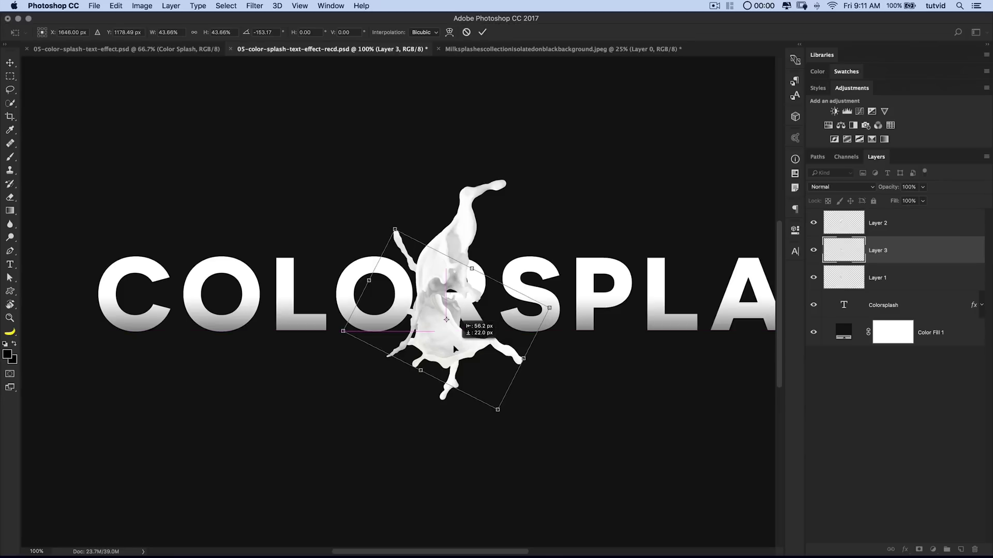
Shrink the Layer 3 splash to about 29.2%, rotate it to about -135°, and nudge it left into the lower splash
{"action": "left_click_drag", "start_coordinate": [502, 407], "coordinate": [463, 351]}
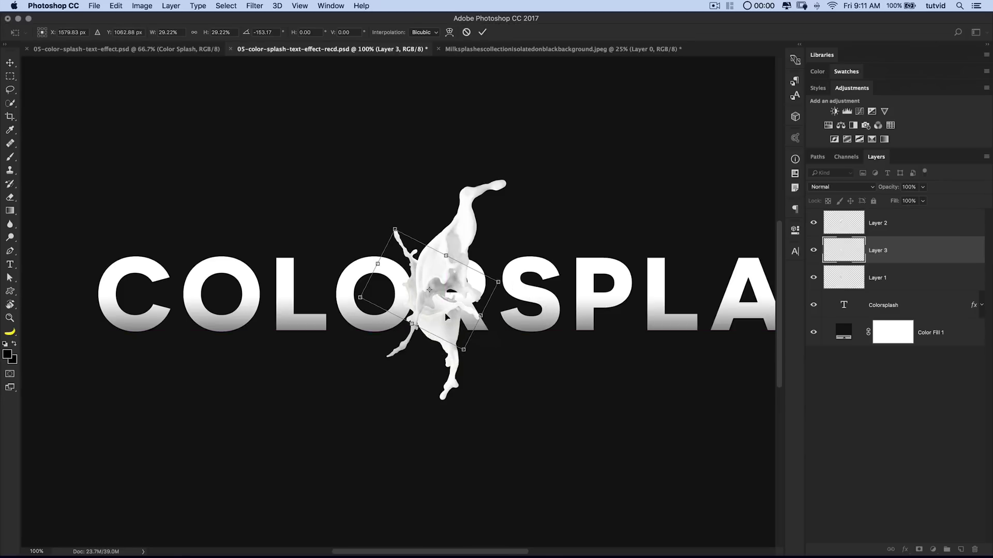
{"action": "left_click_drag", "start_coordinate": [446, 316], "coordinate": [454, 358]}
{"action": "left_click_drag", "start_coordinate": [520, 350], "coordinate": [521, 340]}
{"action": "left_click_drag", "start_coordinate": [446, 347], "coordinate": [438, 318]}
{"action": "key", "text": "Left"}
{"action": "key", "text": "Left"}
{"action": "key", "text": "Left"}
{"action": "key", "text": "Left"}
{"action": "key", "text": "Left"}
{"action": "key", "text": "Left"}
{"action": "key", "text": "Left"}
{"action": "key", "text": "Left"}
{"action": "key", "text": "Left"}
{"action": "key", "text": "Left"}
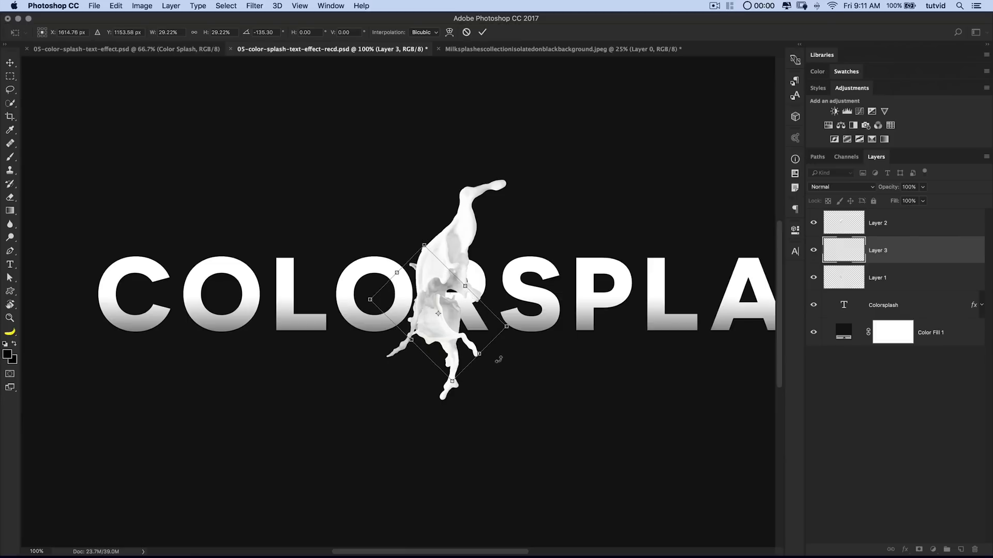
{"action": "key", "text": "shift+Right"}
{"action": "key", "text": "shift+Left"}
{"action": "key", "text": "Return"}
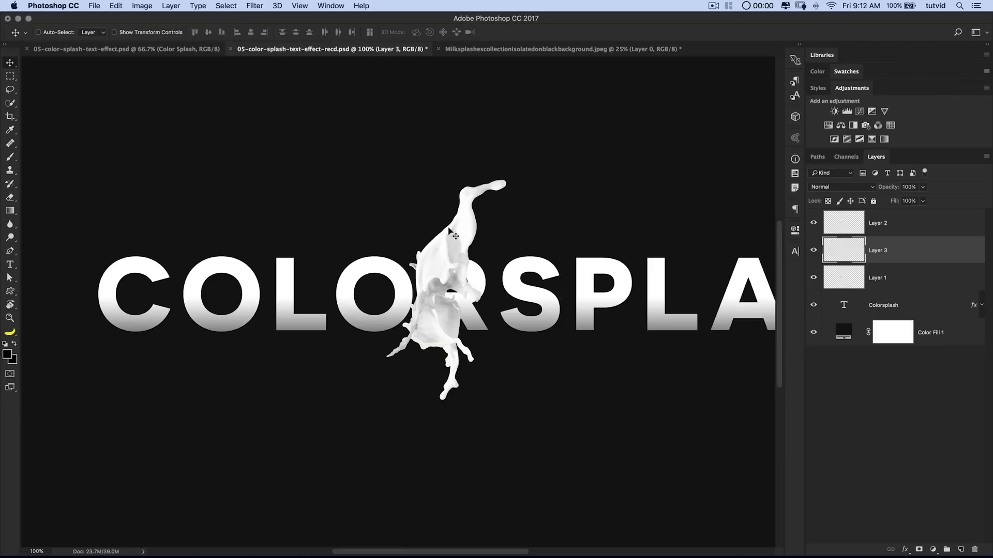
Nudge the Layer 2 splash slightly down and left to close the gap with the splashes beneath it
{"action": "left_click", "coordinate": [879, 226]}
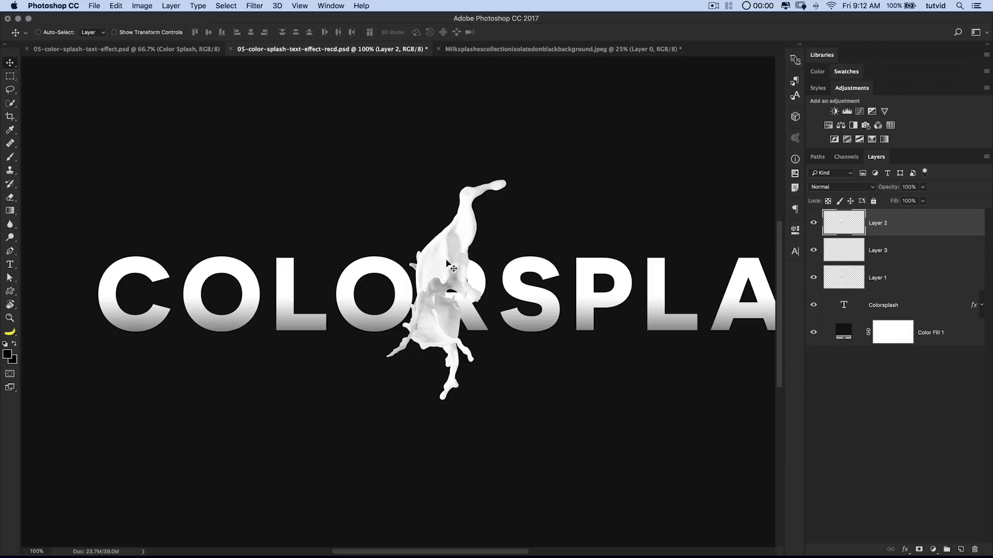
{"action": "key", "text": "shift+Up"}
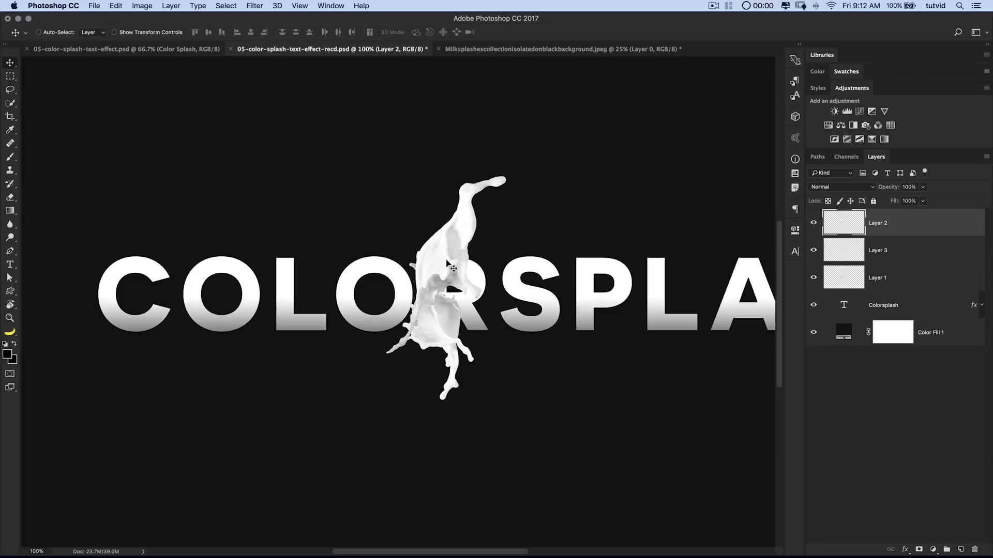
{"action": "key", "text": "shift+Down"}
{"action": "key", "text": "shift+Down"}
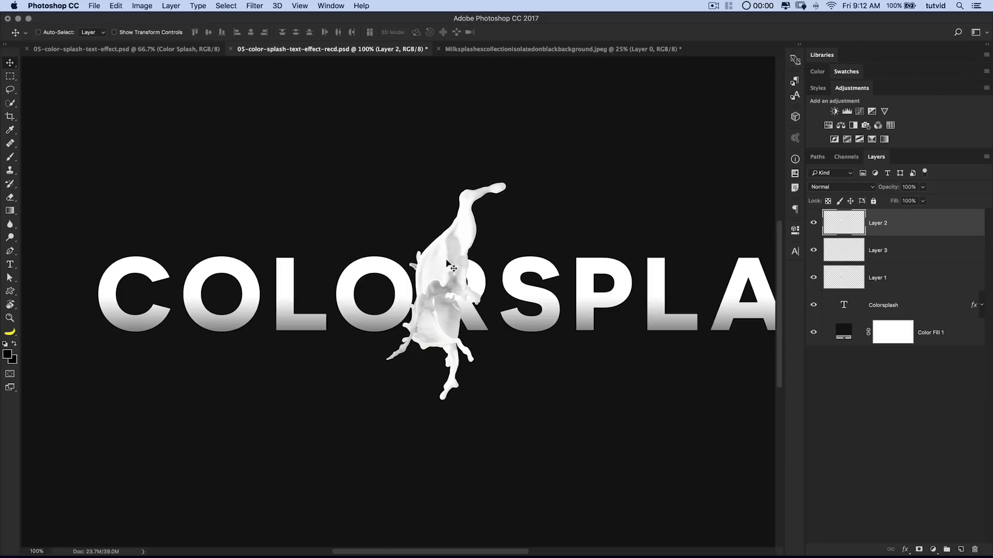
{"action": "key", "text": "Left"}
{"action": "key", "text": "Down"}
{"action": "key", "text": "Down"}
Hide Layer 3 and Layer 1, leaving only the Layer 2 splash over the letter R
{"action": "left_click", "coordinate": [552, 50]}
{"action": "left_click", "coordinate": [327, 51]}
{"action": "key", "text": "z"}
{"action": "left_click", "coordinate": [423, 277]}
{"action": "left_click", "coordinate": [423, 277]}
{"action": "left_click_drag", "start_coordinate": [615, 334], "coordinate": [482, 307]}
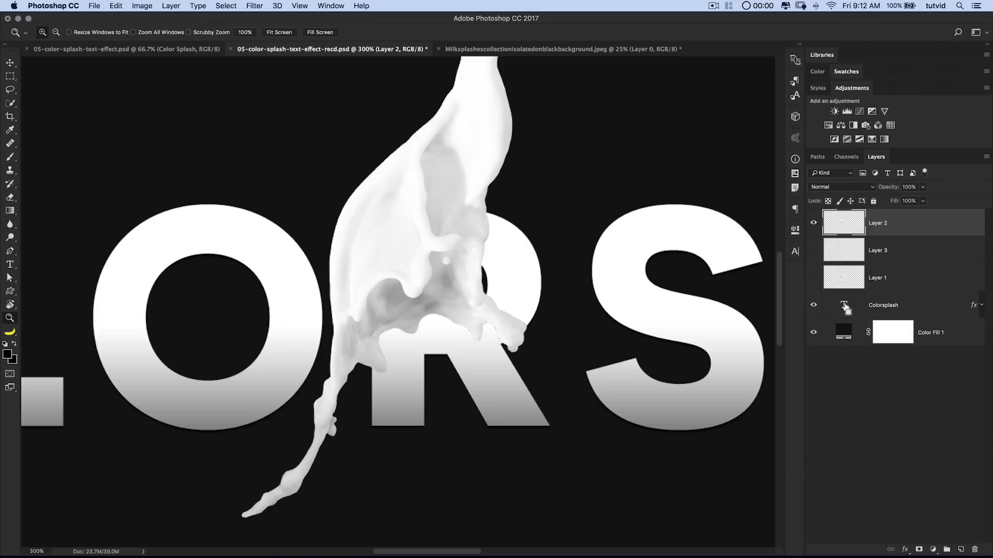
Load the Colorsplash text outline as a selection and give Layer 2 a white layer mask
{"action": "left_click", "coordinate": [846, 306], "text": "super"}
{"action": "key", "text": "b"}
{"action": "key", "text": "super+d"}
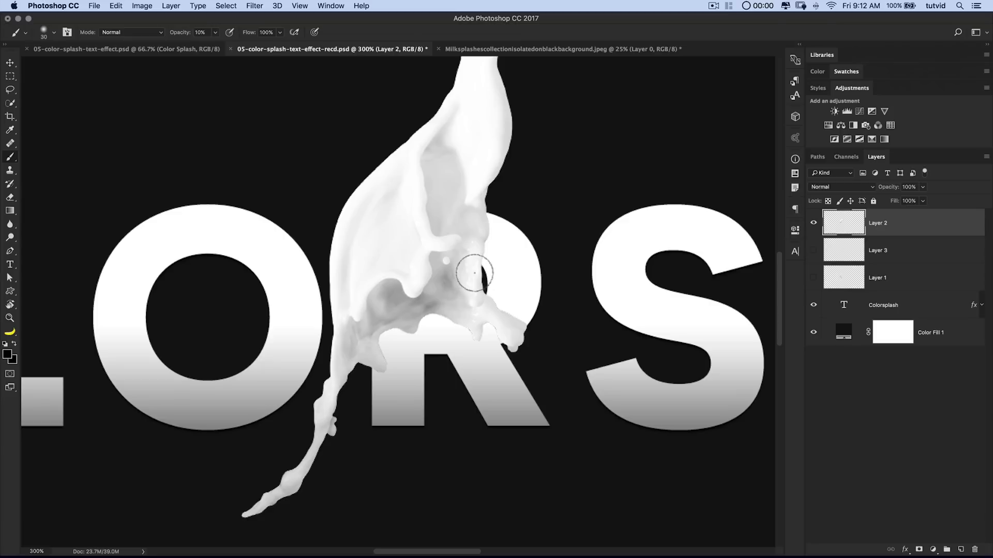
{"action": "left_click", "coordinate": [919, 550]}
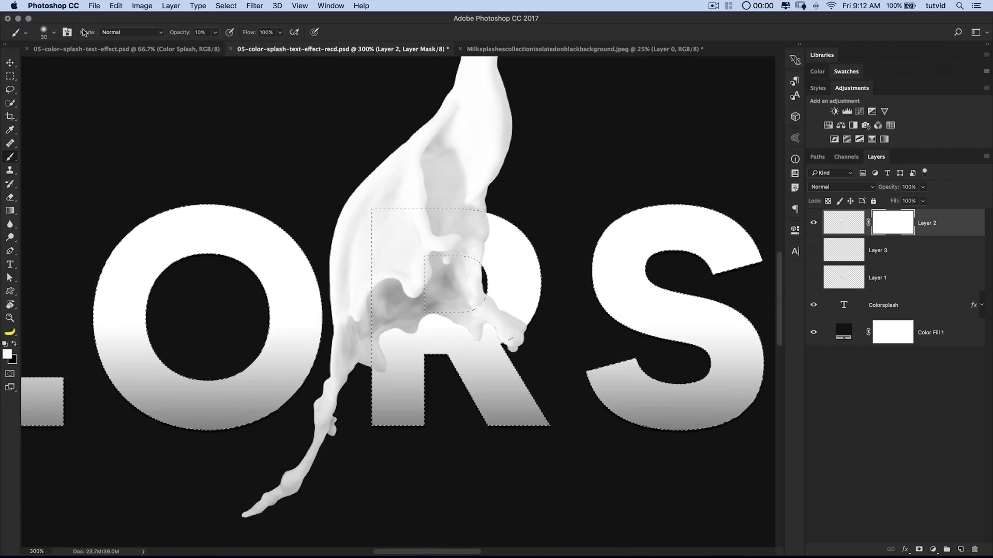
Using a 30 px black brush with 70% hardness at 100% opacity, mask the splash off the left side of the R's stem
{"action": "key", "text": "0"}
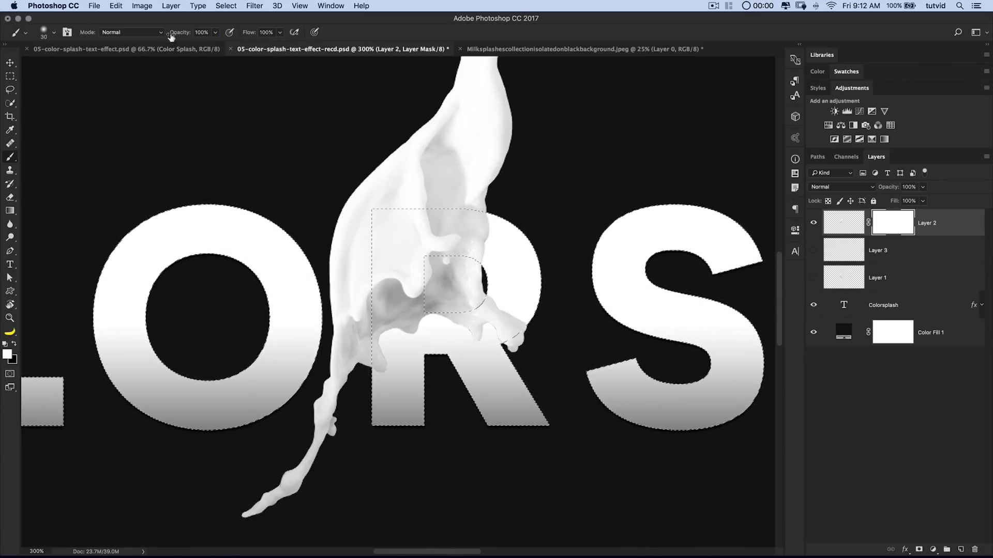
{"action": "right_click", "coordinate": [429, 207]}
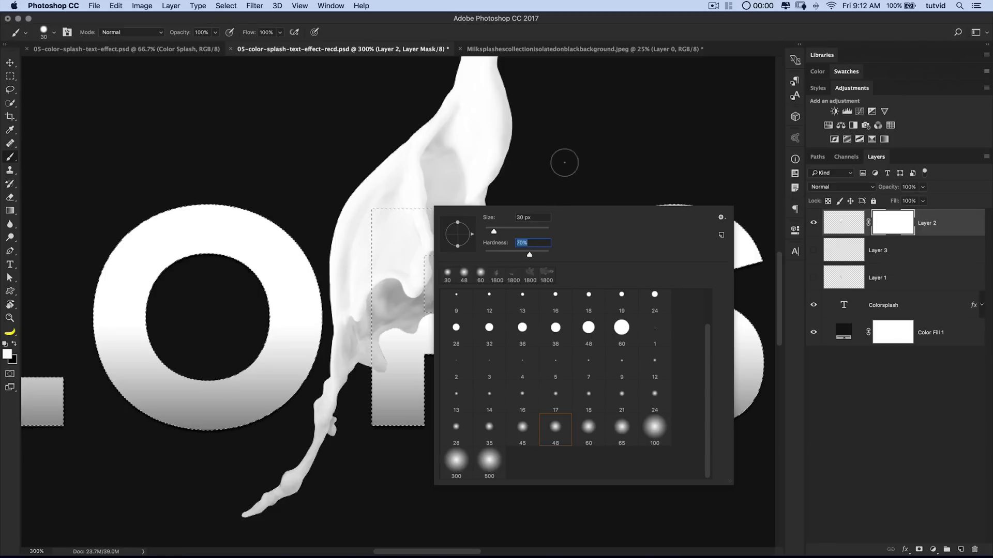
{"action": "left_click", "coordinate": [566, 158]}
{"action": "left_click", "coordinate": [14, 343]}
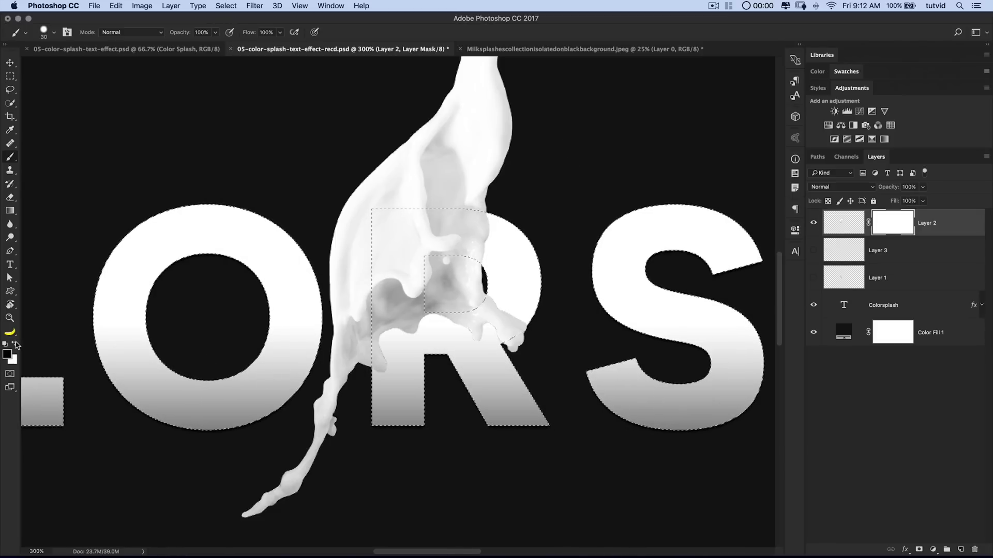
{"action": "left_click_drag", "start_coordinate": [385, 373], "coordinate": [375, 307]}
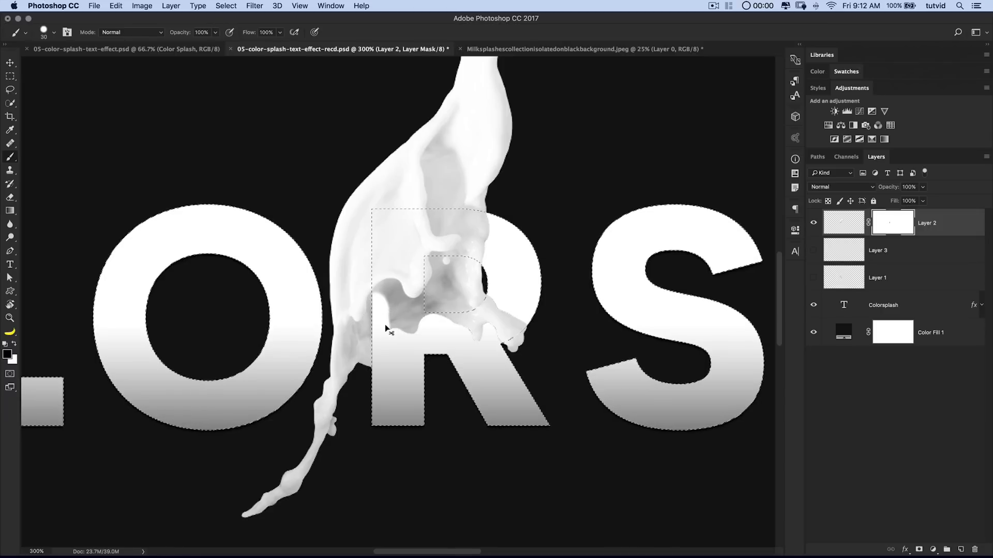
Extend the black mask painting across the R's stem to its inner edge, hiding the grey splash underside there
{"action": "key", "text": "super+equal"}
{"action": "key", "text": "super+equal"}
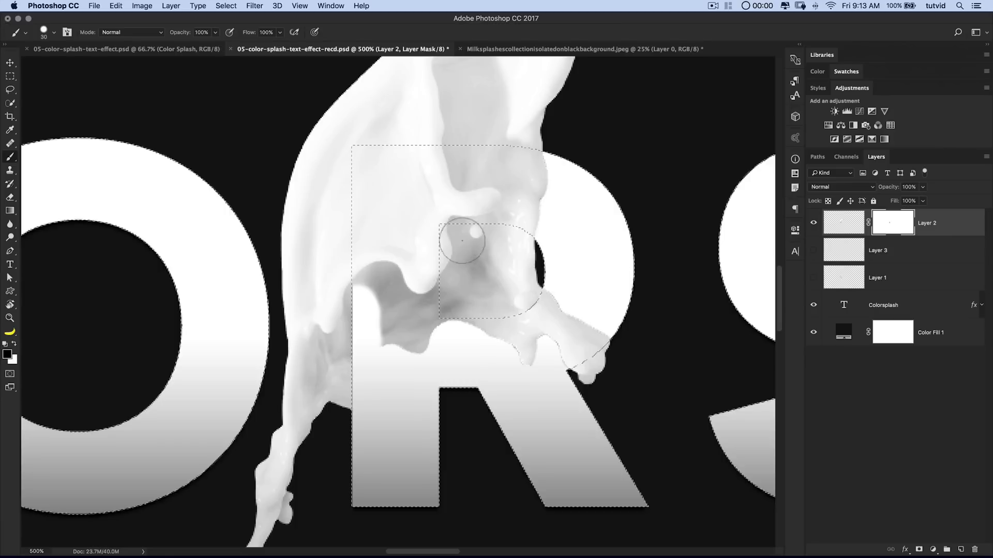
{"action": "mouse_move", "coordinate": [438, 325]}
{"action": "left_mouse_down"}
{"action": "mouse_move", "coordinate": [444, 304]}
{"action": "mouse_move", "coordinate": [422, 324]}
{"action": "mouse_move", "coordinate": [405, 321]}
{"action": "mouse_move", "coordinate": [397, 339]}
{"action": "mouse_move", "coordinate": [368, 291]}
{"action": "mouse_move", "coordinate": [385, 279]}
{"action": "mouse_move", "coordinate": [392, 304]}
{"action": "mouse_move", "coordinate": [390, 292]}
{"action": "mouse_move", "coordinate": [417, 314]}
{"action": "mouse_move", "coordinate": [441, 310]}
{"action": "mouse_move", "coordinate": [468, 281]}
{"action": "mouse_move", "coordinate": [475, 295]}
{"action": "mouse_move", "coordinate": [489, 239]}
{"action": "mouse_move", "coordinate": [457, 230]}
{"action": "left_mouse_up"}
{"action": "key", "text": "super+z"}
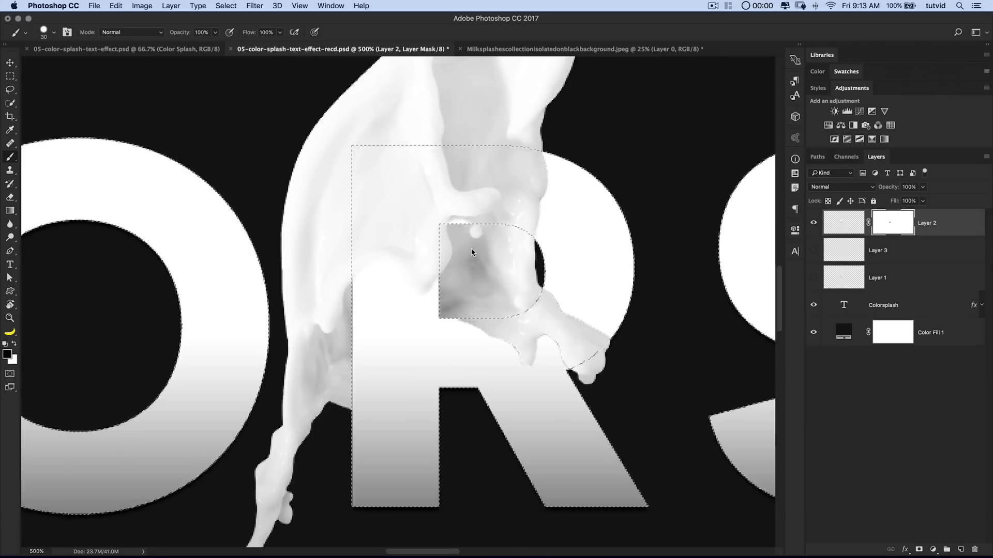
Mask the splash off the upper and inner parts of the R's bowl with 25 to 35 px brushes, keeping the small drip tip
{"action": "key", "text": "bracketleft"}
{"action": "key", "text": "bracketleft"}
{"action": "left_click_drag", "start_coordinate": [453, 223], "coordinate": [473, 224]}
{"action": "key", "text": "bracketright"}
{"action": "mouse_move", "coordinate": [509, 212]}
{"action": "left_mouse_down"}
{"action": "mouse_move", "coordinate": [505, 204]}
{"action": "mouse_move", "coordinate": [550, 253]}
{"action": "left_mouse_up"}
{"action": "key", "text": "bracketright"}
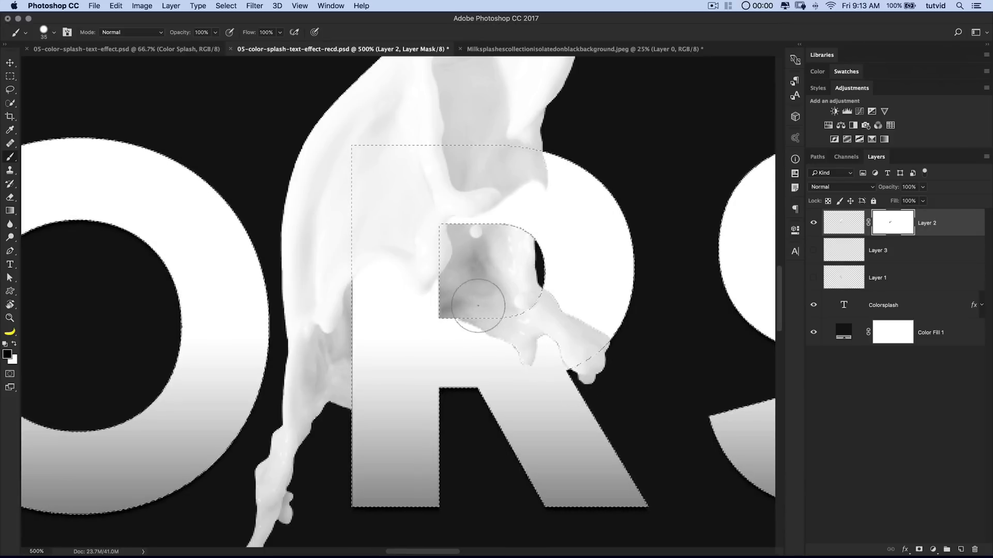
{"action": "left_click_drag", "start_coordinate": [457, 332], "coordinate": [502, 348]}
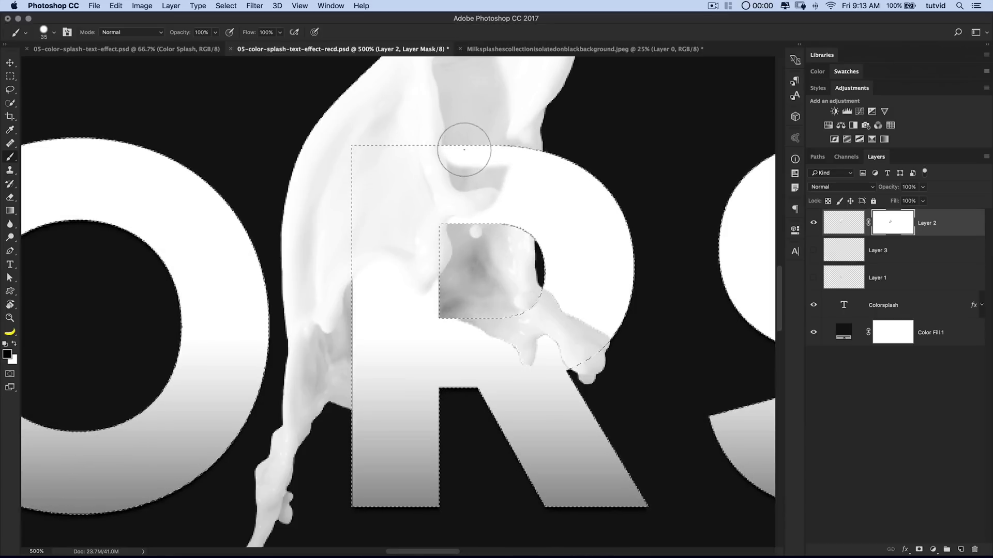
{"action": "key", "text": "super+z"}
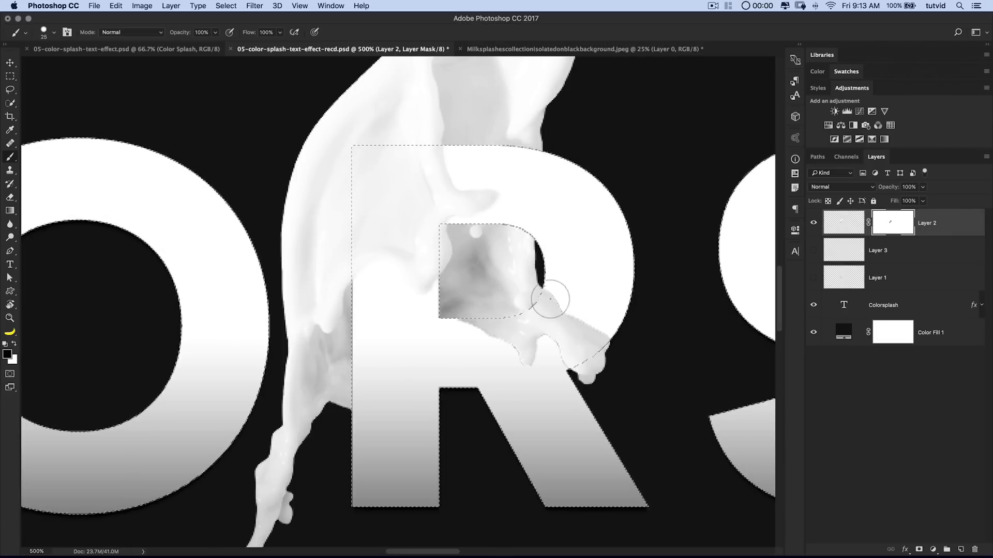
Deselect the Colorsplash text outline
{"action": "key", "text": "super+d"}
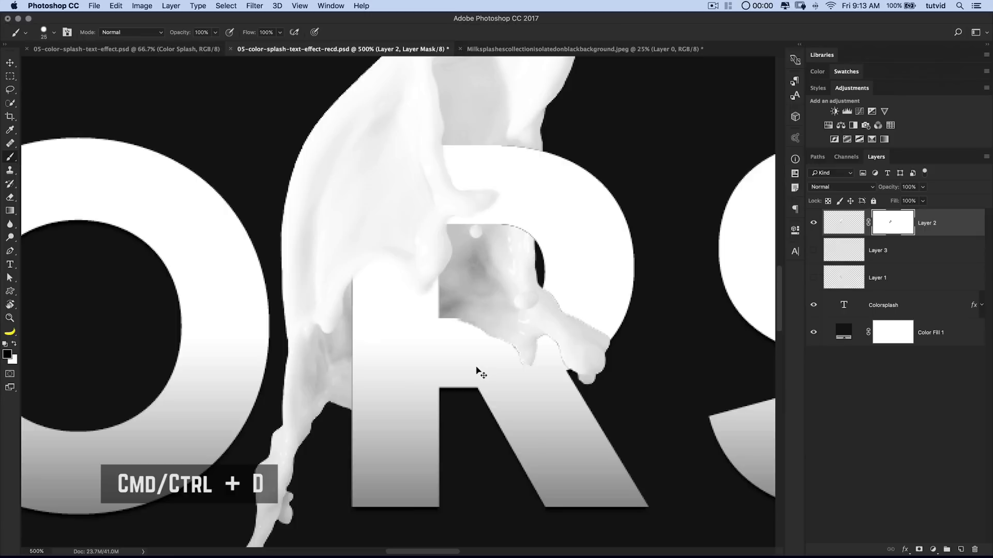
{"action": "key", "text": "super+minus"}
{"action": "key", "text": "super+minus"}
{"action": "key", "text": "super+minus"}
{"action": "key", "text": "super+minus"}
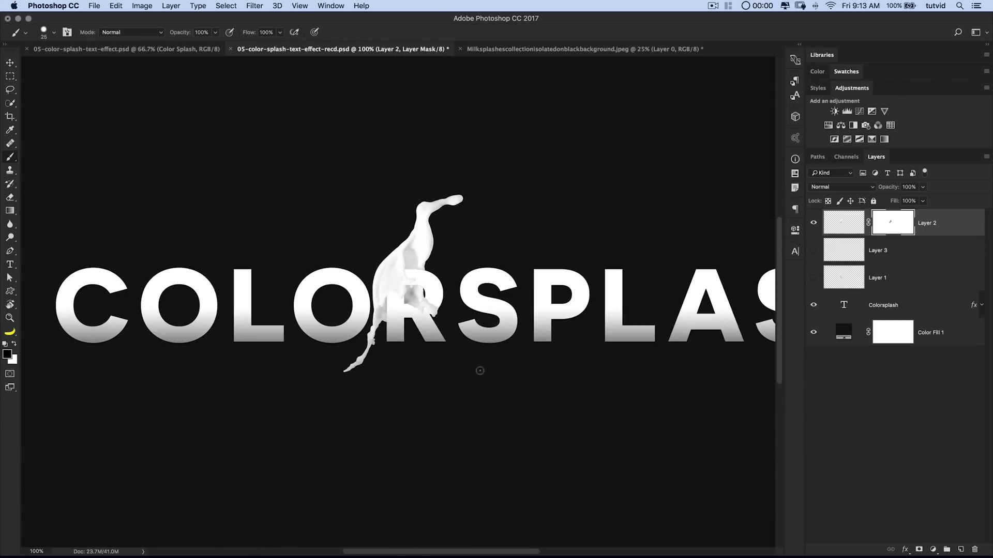
Paint white on the Layer 2 mask with a 2 px brush along the R's curved inner bowl edge to remove the dark fringe
{"action": "key", "text": "z"}
{"action": "left_click", "coordinate": [420, 293]}
{"action": "left_click", "coordinate": [419, 297]}
{"action": "left_click", "coordinate": [421, 307]}
{"action": "left_click", "coordinate": [424, 318]}
{"action": "left_click", "coordinate": [425, 330]}
{"action": "left_click", "coordinate": [424, 339]}
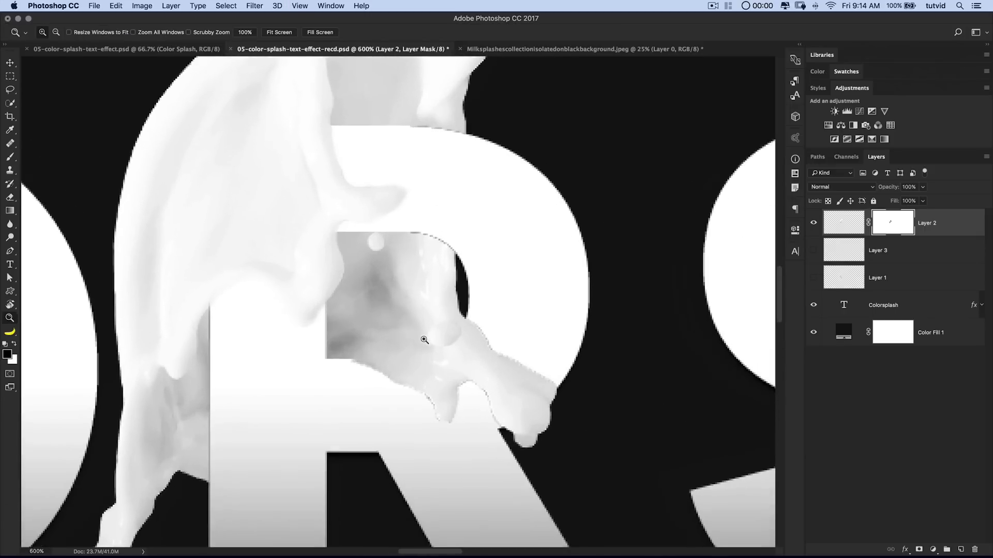
{"action": "left_click_drag", "start_coordinate": [424, 348], "coordinate": [432, 309]}
{"action": "key", "text": "b"}
{"action": "key", "text": "z"}
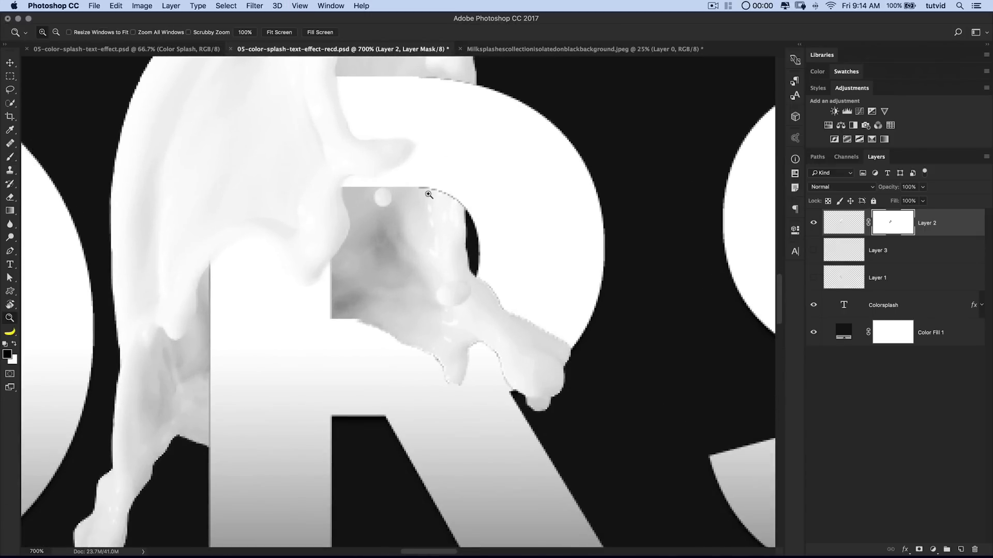
{"action": "left_click", "coordinate": [428, 196]}
{"action": "left_click", "coordinate": [428, 196]}
{"action": "left_click_drag", "start_coordinate": [444, 200], "coordinate": [481, 258]}
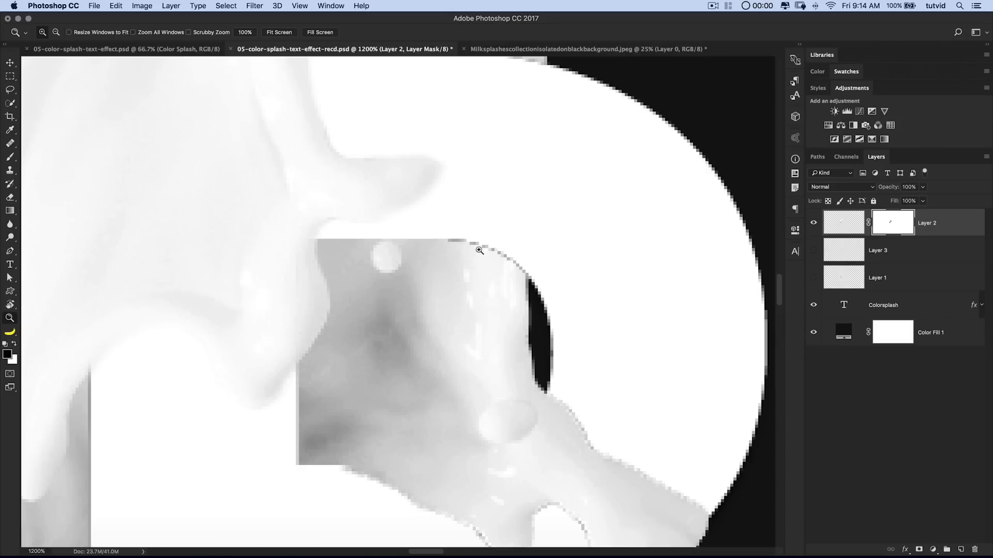
{"action": "key", "text": "b"}
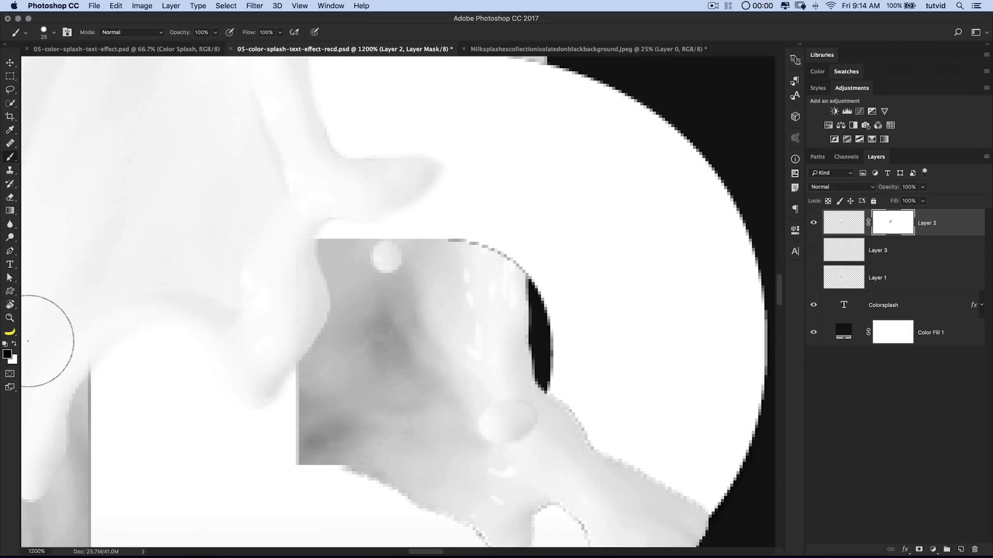
{"action": "key", "text": "x"}
{"action": "key", "text": "bracketleft"}
{"action": "key", "text": "bracketleft"}
{"action": "key", "text": "bracketleft"}
{"action": "key", "text": "bracketleft"}
{"action": "key", "text": "bracketleft"}
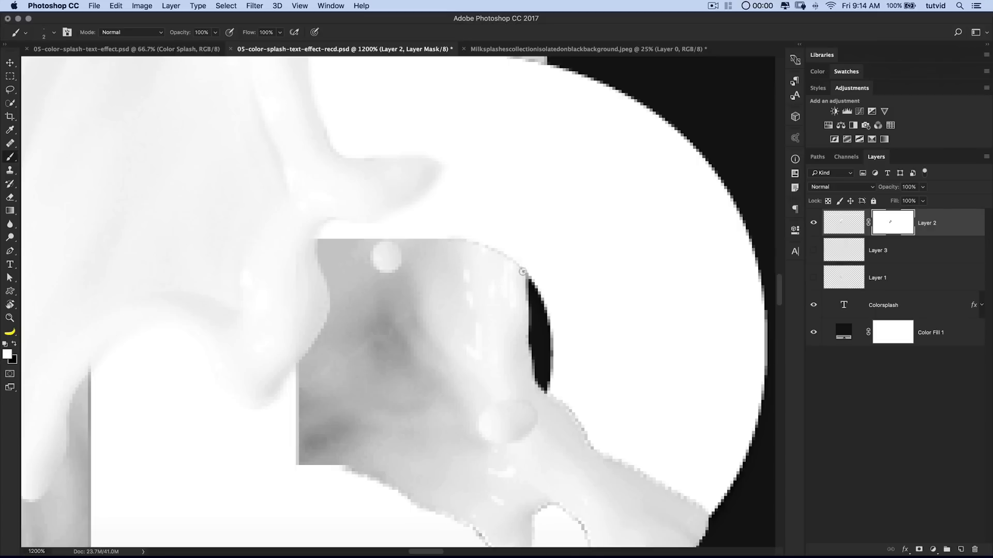
Paint white on the mask with a 5 px brush along the R's top edge to clean up where the splash meets it
{"action": "key", "text": "bracketright"}
{"action": "key", "text": "bracketright"}
{"action": "left_click_drag", "start_coordinate": [507, 221], "coordinate": [590, 467]}
{"action": "mouse_move", "coordinate": [383, 289]}
{"action": "left_mouse_down"}
{"action": "mouse_move", "coordinate": [584, 294]}
{"action": "mouse_move", "coordinate": [626, 308]}
{"action": "mouse_move", "coordinate": [578, 303]}
{"action": "left_mouse_up"}
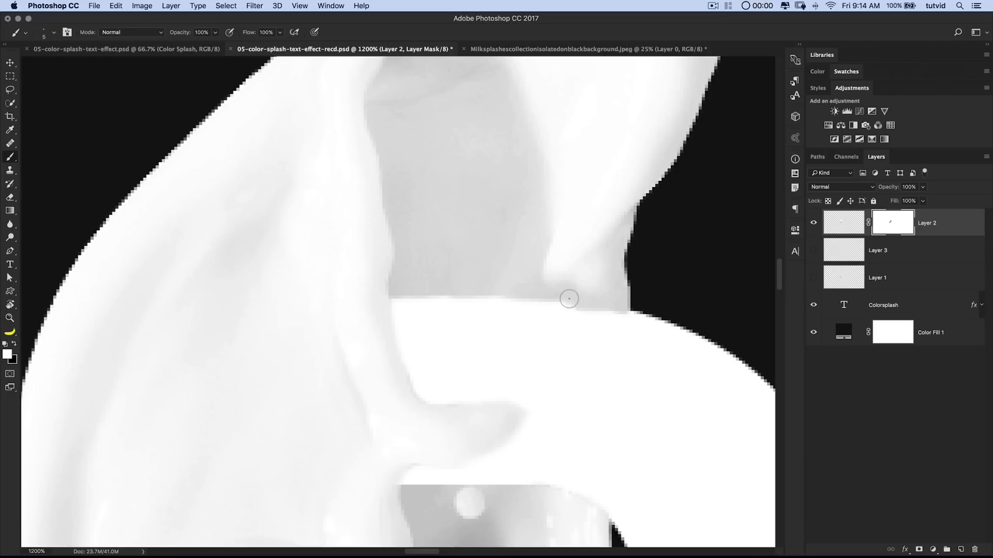
{"action": "key", "text": "super+minus"}
{"action": "key", "text": "super+minus"}
{"action": "key", "text": "super+minus"}
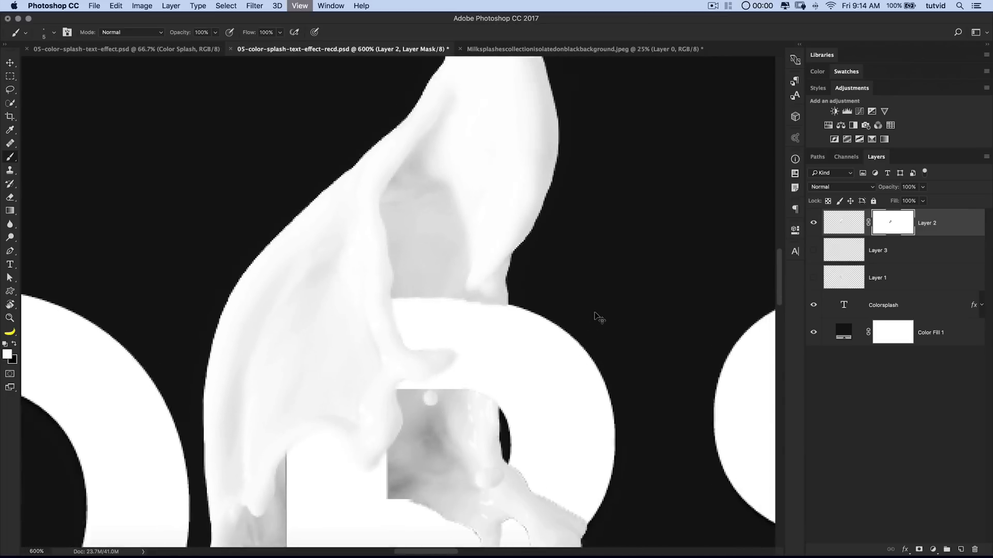
{"action": "key", "text": "super+minus"}
{"action": "key", "text": "super+minus"}
{"action": "key", "text": "super+minus"}
{"action": "key", "text": "super+minus"}
{"action": "key", "text": "super+minus"}
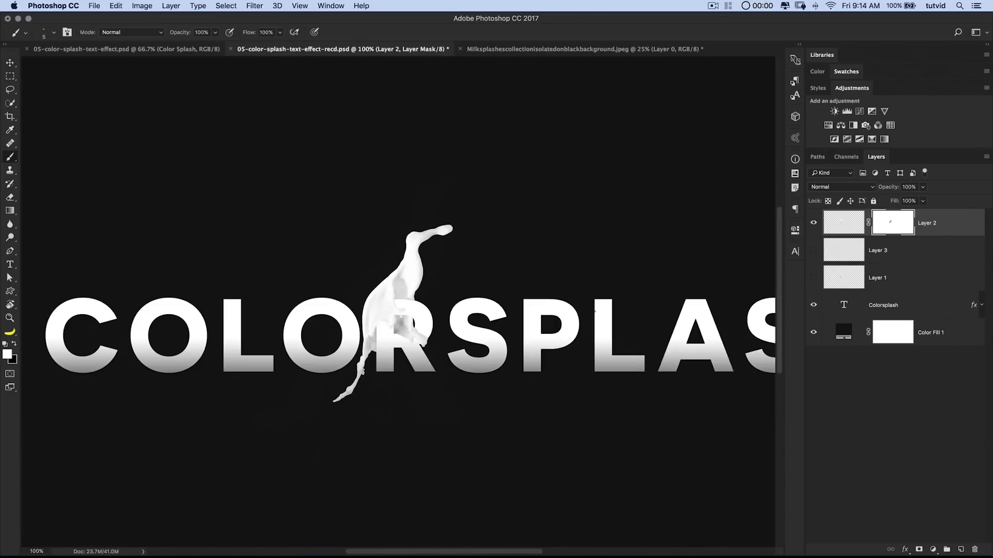
Paint a straight white mask stroke down the left edge of the R's stem to remove the fringe beside the splash
{"action": "key", "text": "z"}
{"action": "left_click", "coordinate": [412, 335]}
{"action": "left_click", "coordinate": [390, 332]}
{"action": "left_click", "coordinate": [357, 329]}
{"action": "left_click", "coordinate": [313, 327]}
{"action": "left_click", "coordinate": [313, 327]}
{"action": "left_click", "coordinate": [321, 327]}
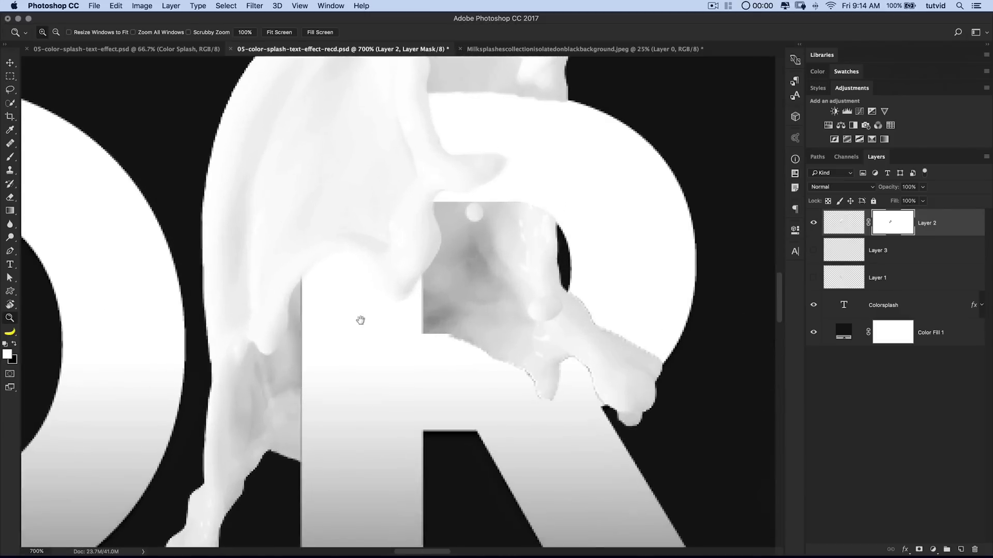
{"action": "left_click_drag", "start_coordinate": [361, 320], "coordinate": [381, 331]}
{"action": "key", "text": "b"}
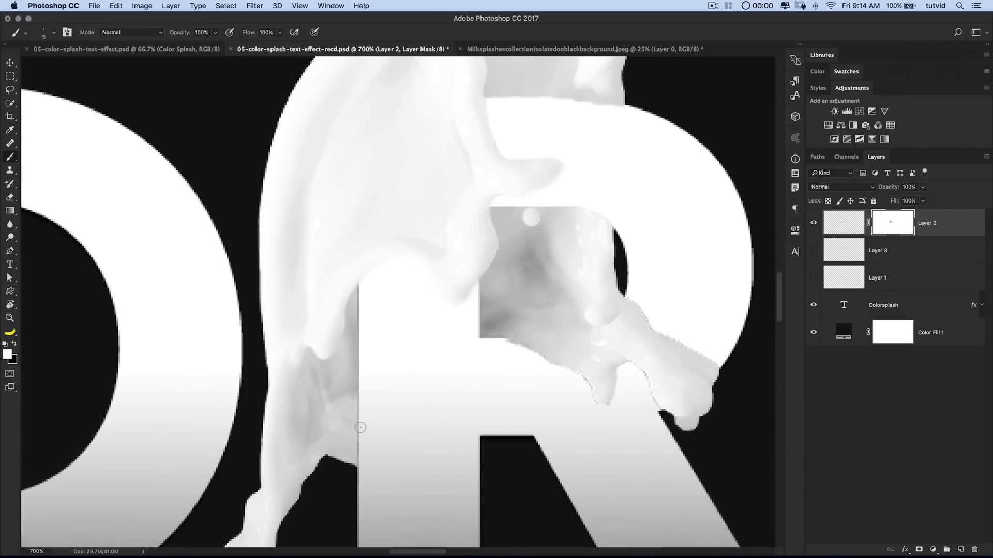
{"action": "left_click", "coordinate": [355, 464], "text": "shift"}
{"action": "left_click", "coordinate": [355, 284], "text": "shift"}
Paint black on the mask along the splash's lower edge over the R's leg to remove the leftover outline
{"action": "left_click_drag", "start_coordinate": [470, 299], "coordinate": [441, 288]}
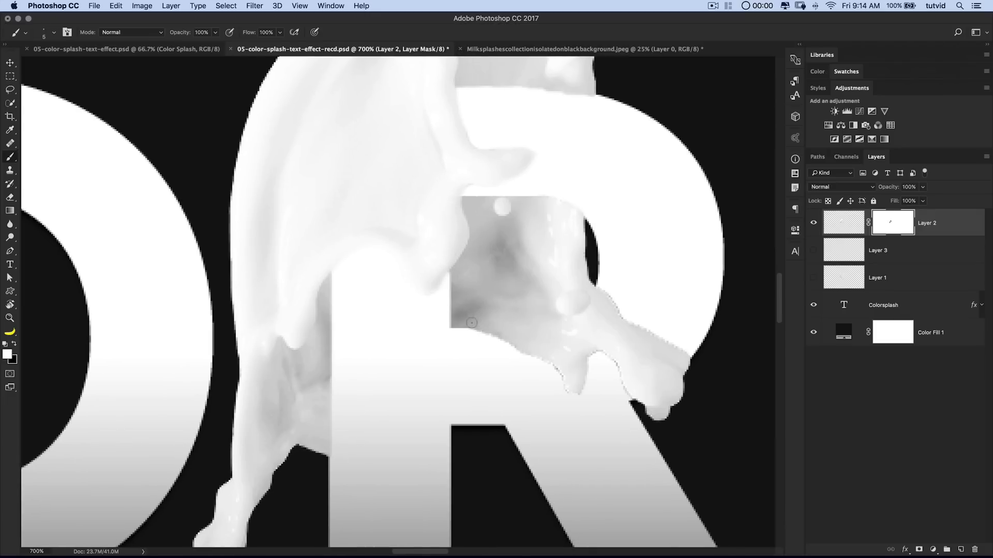
{"action": "key", "text": "x"}
{"action": "left_click_drag", "start_coordinate": [597, 357], "coordinate": [630, 398]}
{"action": "left_click_drag", "start_coordinate": [382, 387], "coordinate": [377, 437]}
{"action": "left_click_drag", "start_coordinate": [505, 279], "coordinate": [507, 361]}
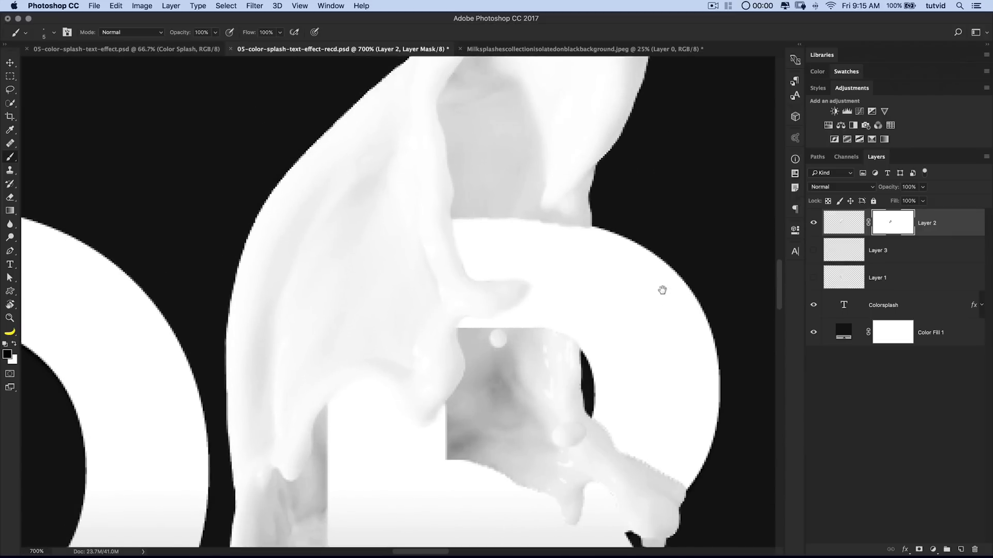
{"action": "left_click_drag", "start_coordinate": [721, 529], "coordinate": [596, 298]}
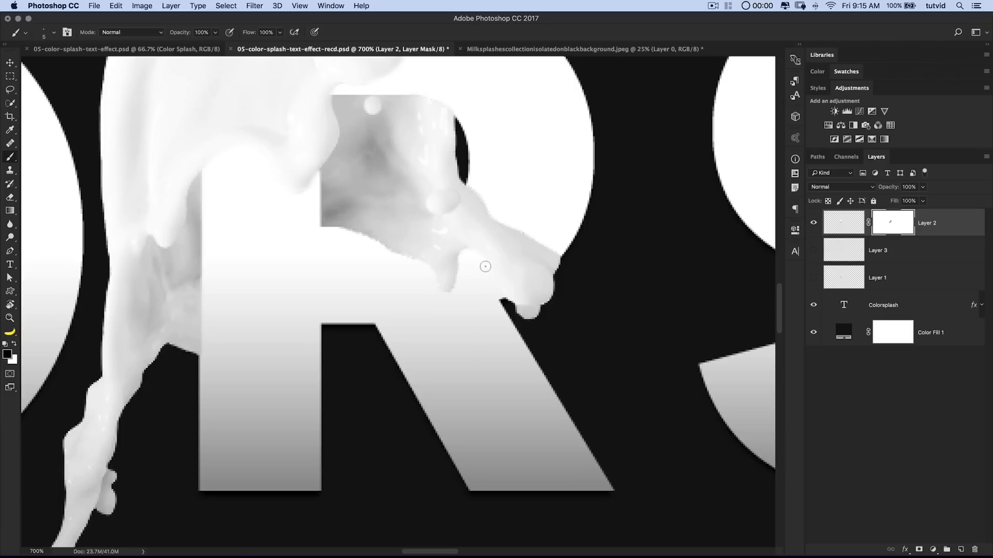
{"action": "key", "text": "super+minus"}
{"action": "key", "text": "super+minus"}
{"action": "key", "text": "super+minus"}
{"action": "key", "text": "super+minus"}
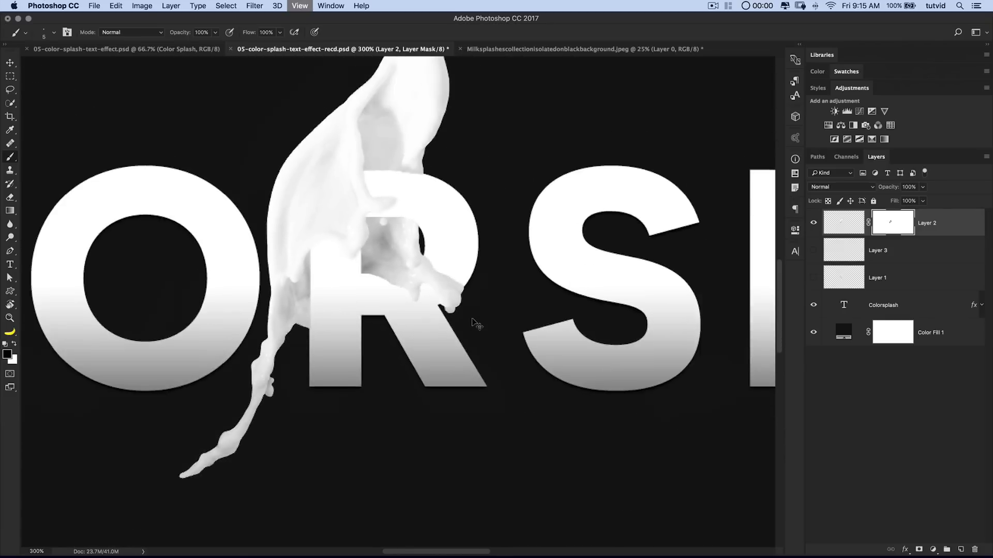
{"action": "left_click_drag", "start_coordinate": [450, 248], "coordinate": [466, 267]}
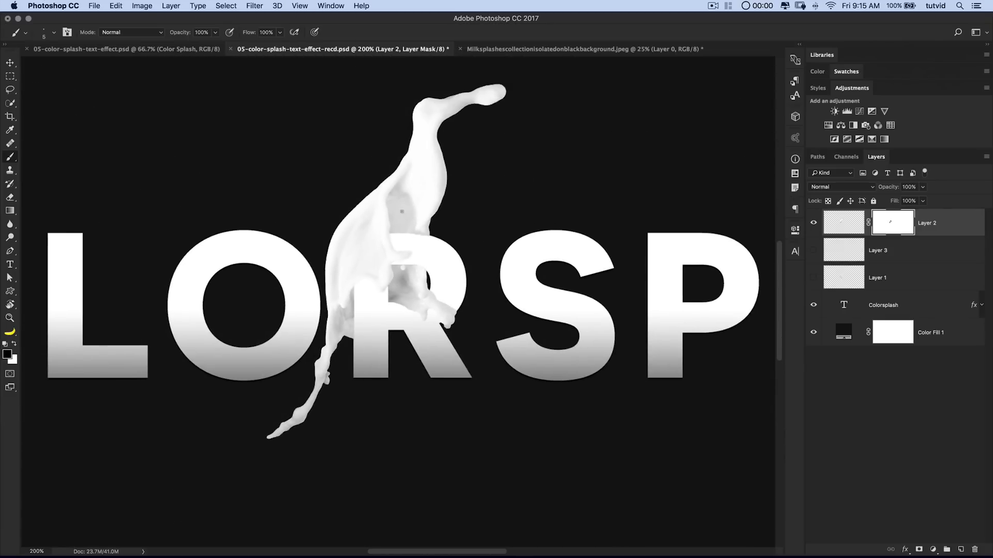
Show the Layer 3 splash beneath the masked Layer 2 splash
{"action": "left_click", "coordinate": [814, 251]}
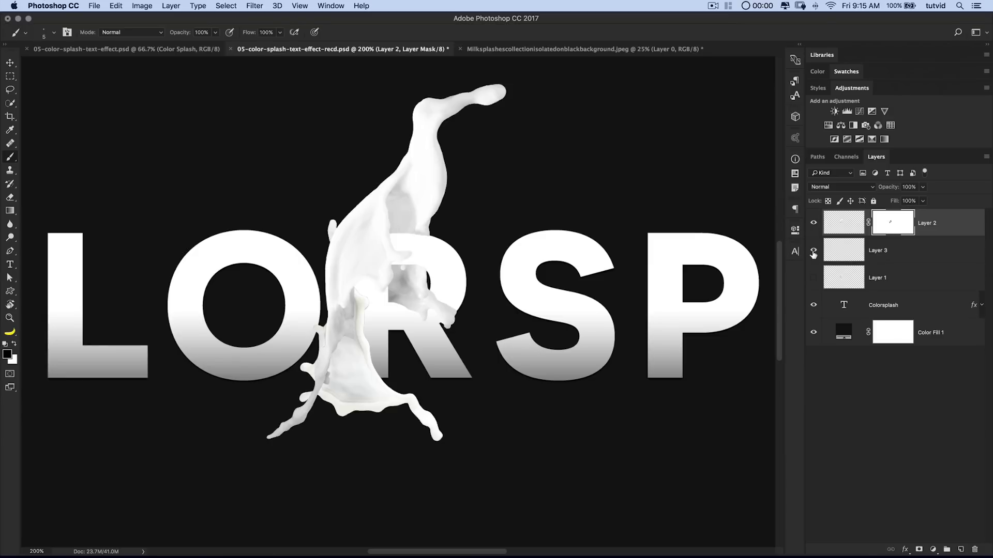
{"action": "key", "text": "z"}
{"action": "left_click", "coordinate": [355, 321]}
{"action": "left_click", "coordinate": [355, 321]}
{"action": "left_click", "coordinate": [355, 320]}
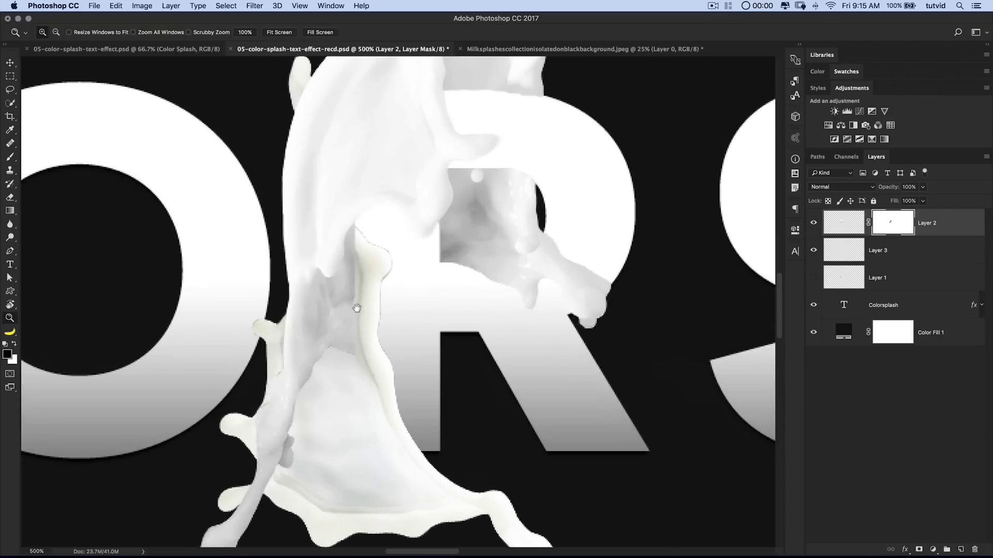
{"action": "left_click_drag", "start_coordinate": [358, 321], "coordinate": [387, 407]}
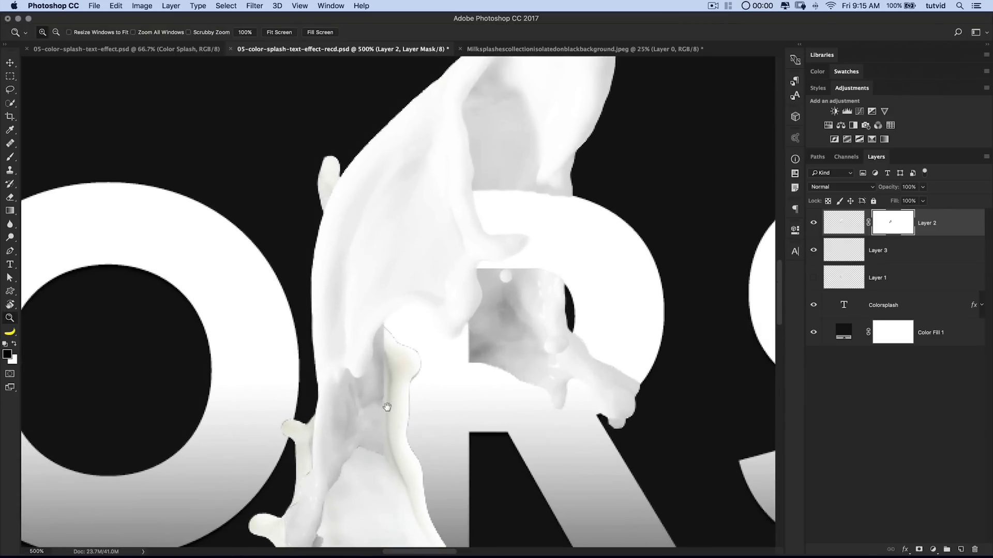
Examine where the Layer 3 splash overlaps the Layer 2 splash and the letter R
{"action": "left_click", "coordinate": [314, 195]}
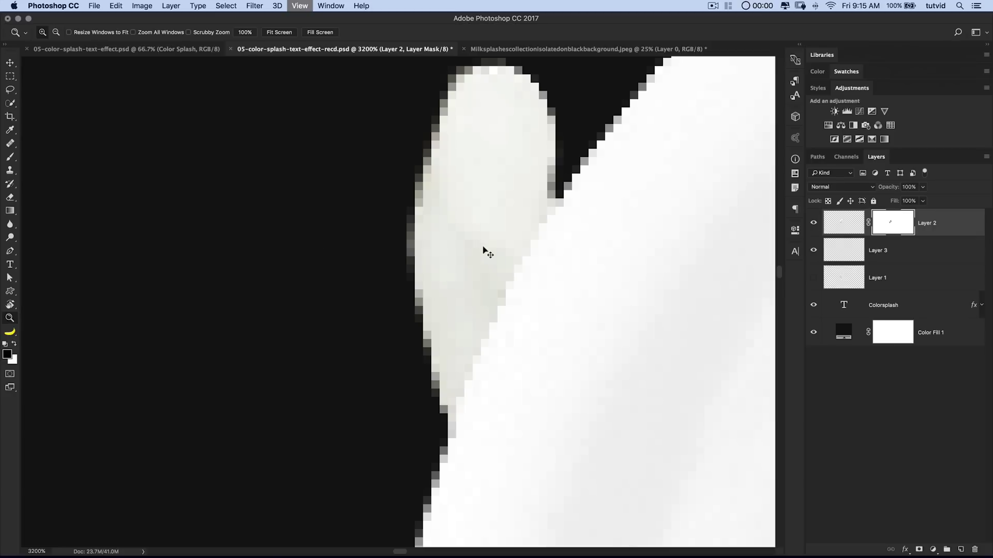
{"action": "key", "text": "super+minus"}
{"action": "key", "text": "super+minus"}
{"action": "key", "text": "super+minus"}
{"action": "key", "text": "super+minus"}
{"action": "key", "text": "super+minus"}
{"action": "key", "text": "super+minus"}
{"action": "key", "text": "super+minus"}
{"action": "key", "text": "super+minus"}
{"action": "key", "text": "super+minus"}
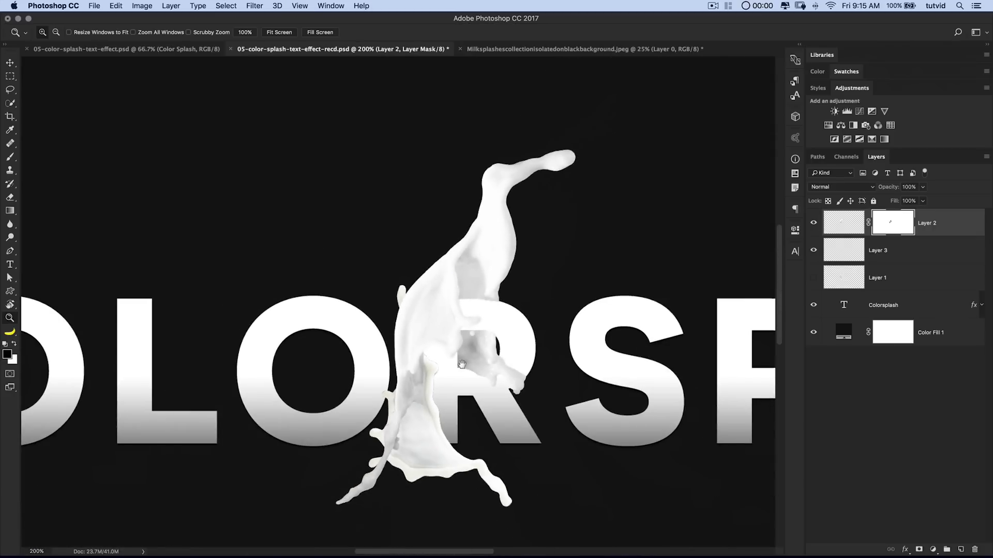
{"action": "scroll", "coordinate": [500, 354], "scroll_direction": "down", "scroll_amount": 3}
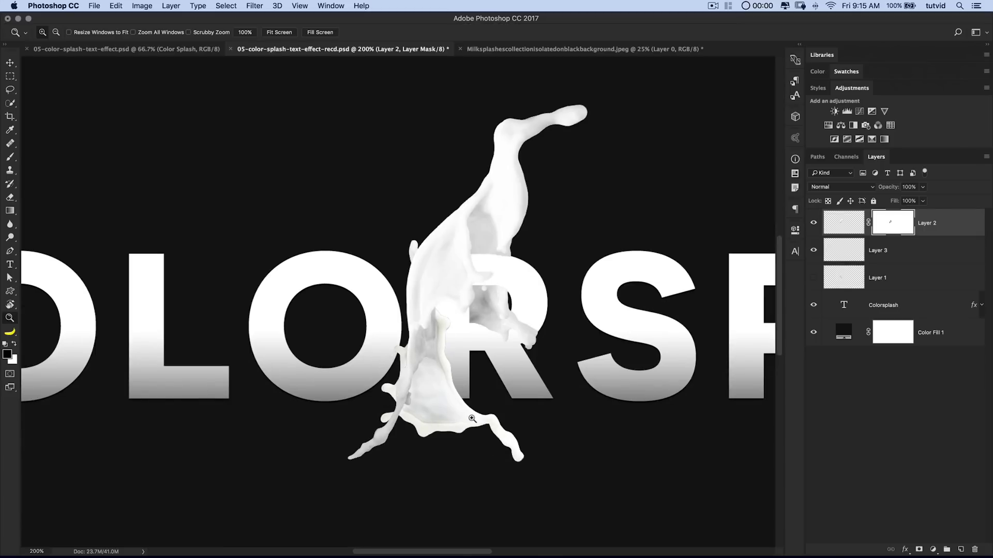
Add a layer mask to Layer 3 and paint black over its small droplet protruding beside the Layer 2 splash at the R's upper edge
{"action": "left_click", "coordinate": [457, 394]}
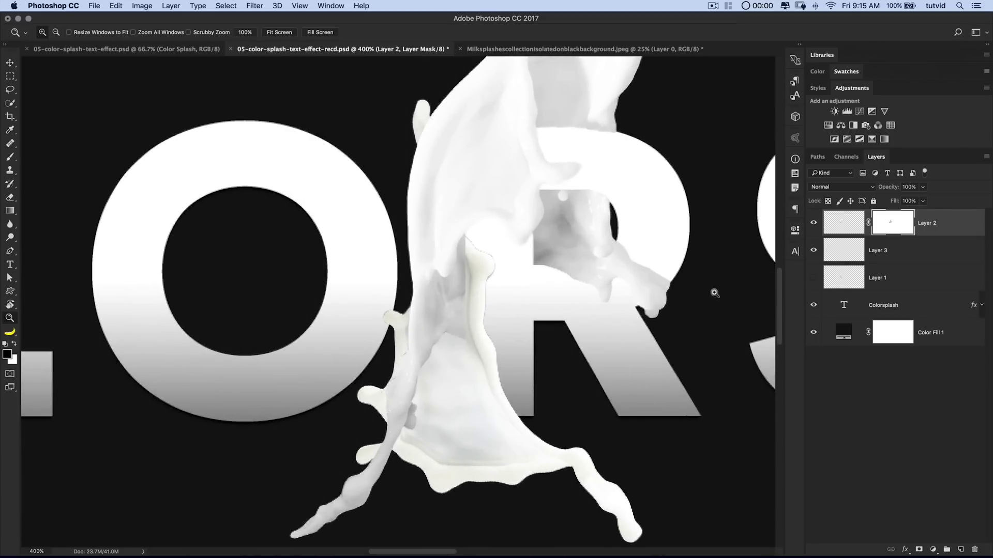
{"action": "left_click", "coordinate": [860, 242]}
{"action": "left_click", "coordinate": [919, 550]}
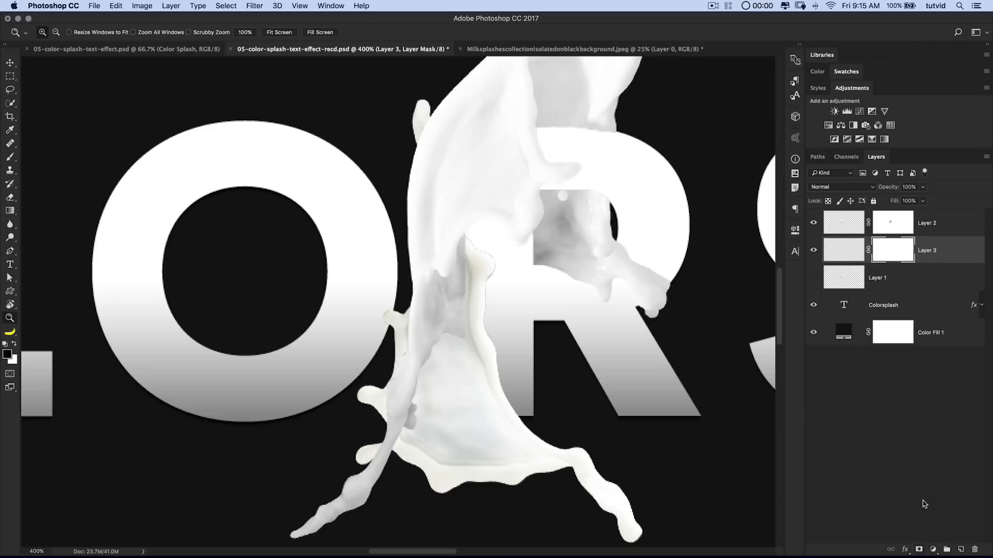
{"action": "key", "text": "b"}
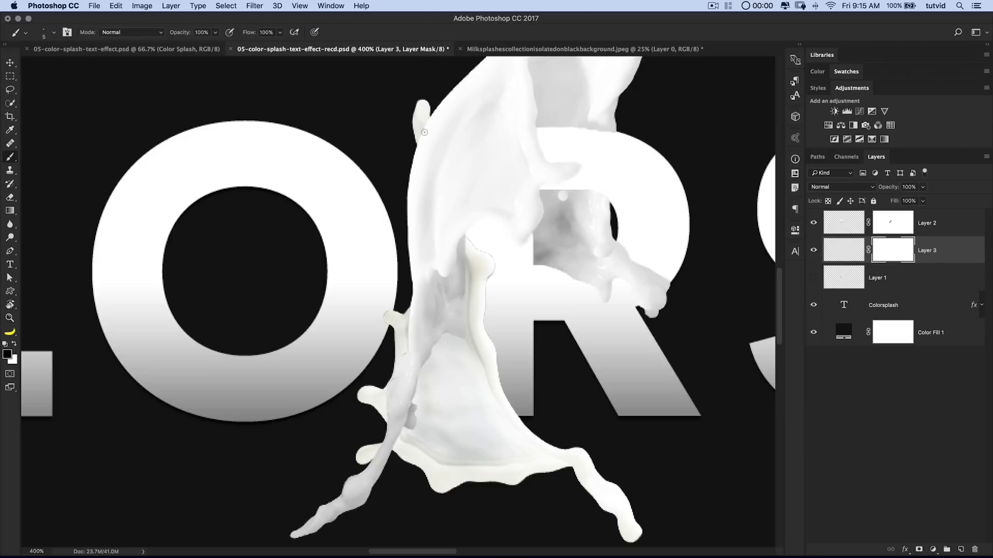
{"action": "key", "text": "bracketright"}
{"action": "key", "text": "bracketright"}
{"action": "left_click_drag", "start_coordinate": [415, 142], "coordinate": [431, 100]}
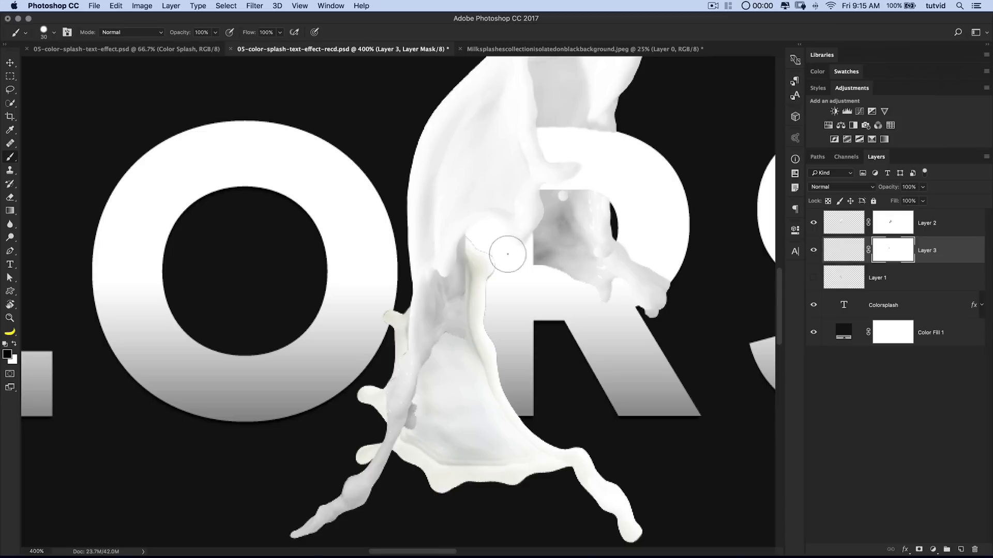
{"action": "left_click_drag", "start_coordinate": [491, 444], "coordinate": [519, 379]}
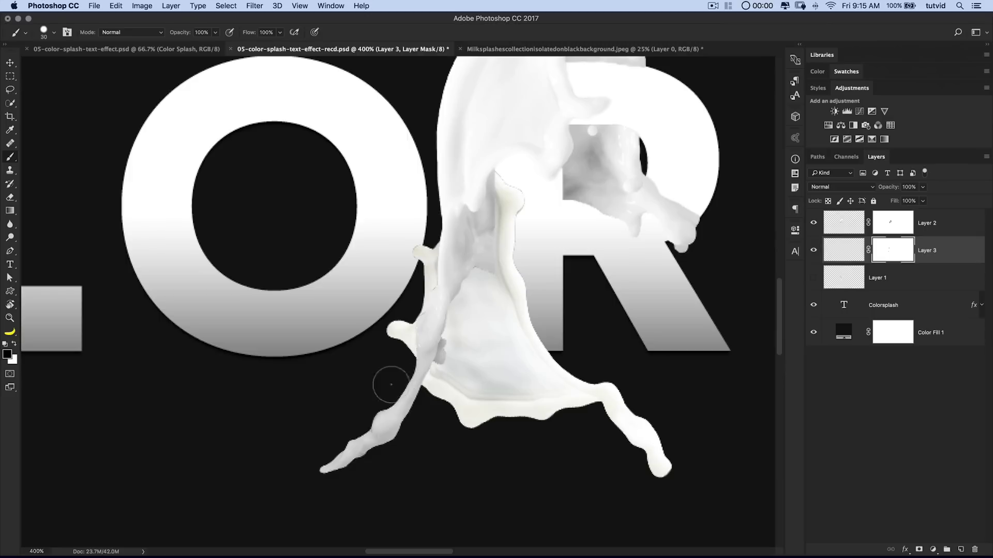
{"action": "mouse_move", "coordinate": [406, 254]}
{"action": "left_mouse_down"}
{"action": "mouse_move", "coordinate": [416, 240]}
{"action": "mouse_move", "coordinate": [411, 266]}
{"action": "left_mouse_up"}
{"action": "key", "text": "alt+super+z"}
{"action": "key", "text": "alt+super+z"}
Set the 30 px brush's hardness to 85% and mask out the Layer 3 droplet overlapping the edge of the O
{"action": "key", "text": "z"}
{"action": "left_click", "coordinate": [420, 260]}
{"action": "left_click", "coordinate": [420, 261]}
{"action": "left_click", "coordinate": [420, 261]}
{"action": "left_click", "coordinate": [420, 260]}
{"action": "key", "text": "b"}
{"action": "right_click", "coordinate": [425, 244]}
{"action": "left_click_drag", "start_coordinate": [523, 273], "coordinate": [533, 274]}
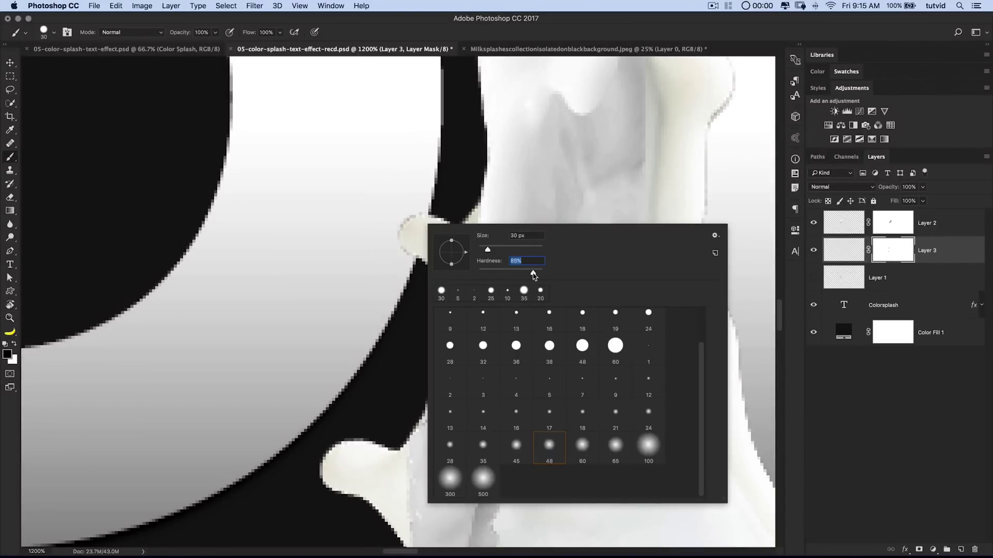
{"action": "mouse_move", "coordinate": [310, 265]}
{"action": "left_mouse_down"}
{"action": "mouse_move", "coordinate": [383, 246]}
{"action": "mouse_move", "coordinate": [407, 204]}
{"action": "mouse_move", "coordinate": [389, 257]}
{"action": "mouse_move", "coordinate": [414, 209]}
{"action": "mouse_move", "coordinate": [398, 238]}
{"action": "left_mouse_up"}
Examine the masked Layer 3 splash between the O and the R, both up close and against the whole headline
{"action": "key", "text": "super+minus"}
{"action": "key", "text": "super+minus"}
{"action": "key", "text": "super+minus"}
{"action": "key", "text": "super+minus"}
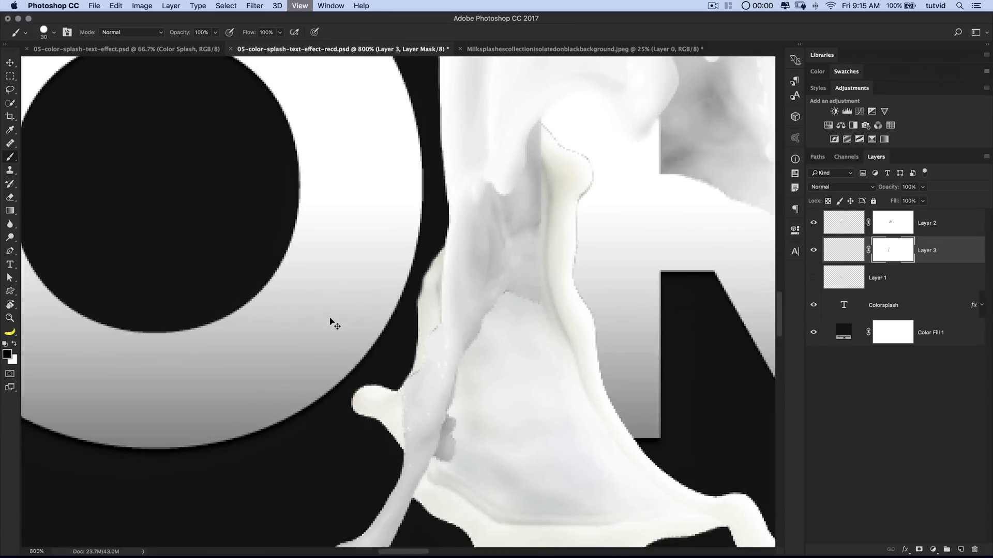
{"action": "key", "text": "super+minus"}
{"action": "key", "text": "super+minus"}
{"action": "key", "text": "super+minus"}
{"action": "key", "text": "super+minus"}
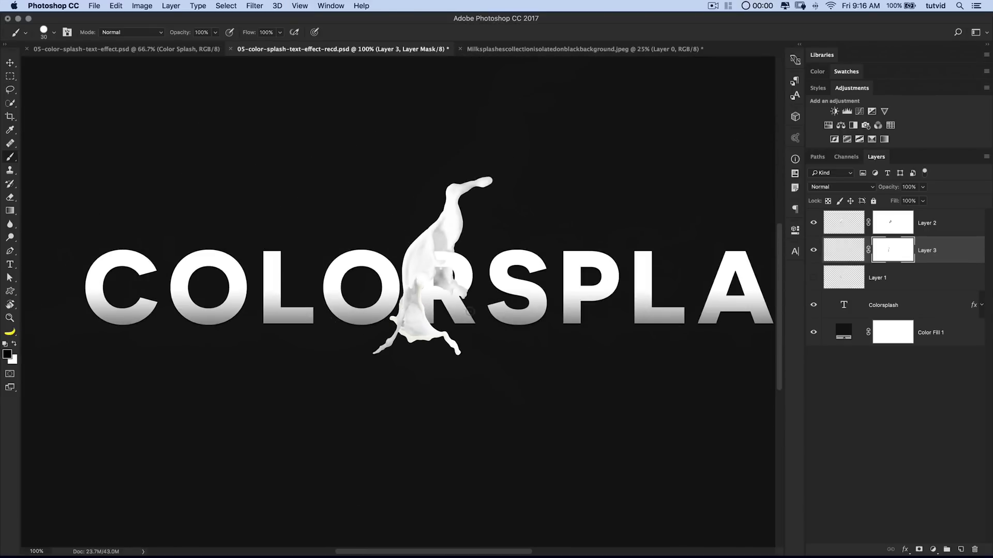
{"action": "key", "text": "z"}
{"action": "left_click", "coordinate": [407, 303]}
{"action": "key", "text": "b"}
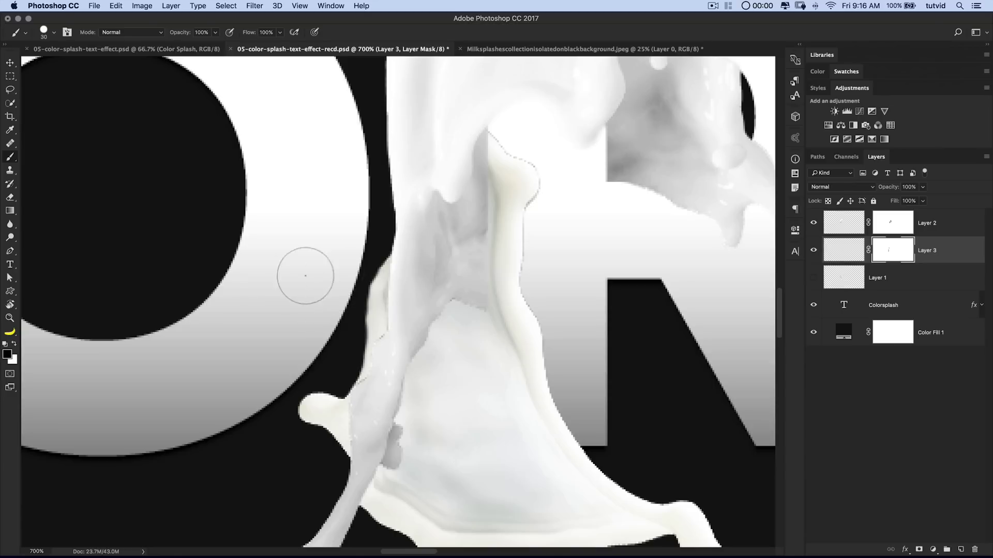
{"action": "key", "text": "super+minus"}
{"action": "key", "text": "super+minus"}
{"action": "key", "text": "super+minus"}
{"action": "key", "text": "super+minus"}
{"action": "key", "text": "super+minus"}
{"action": "key", "text": "super+minus"}
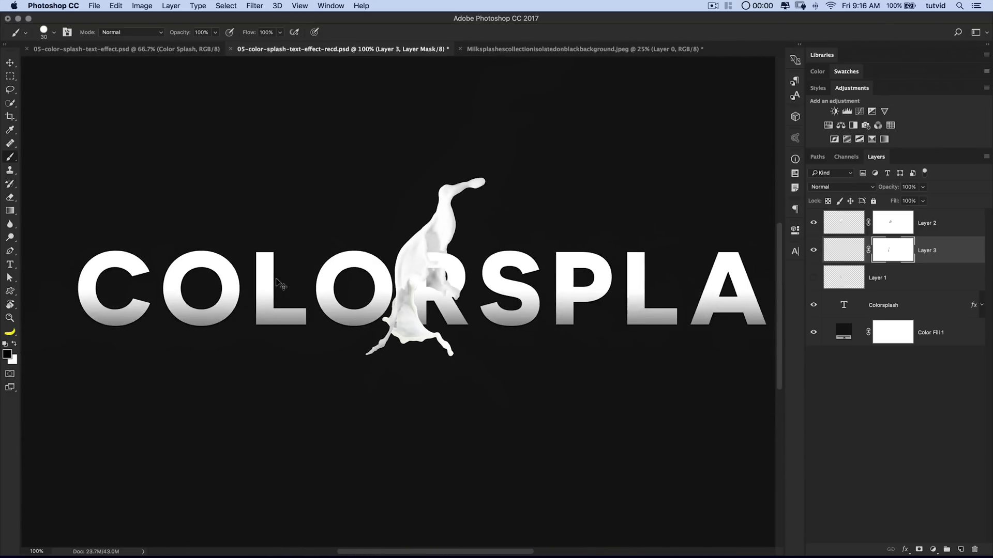
{"action": "key", "text": "z"}
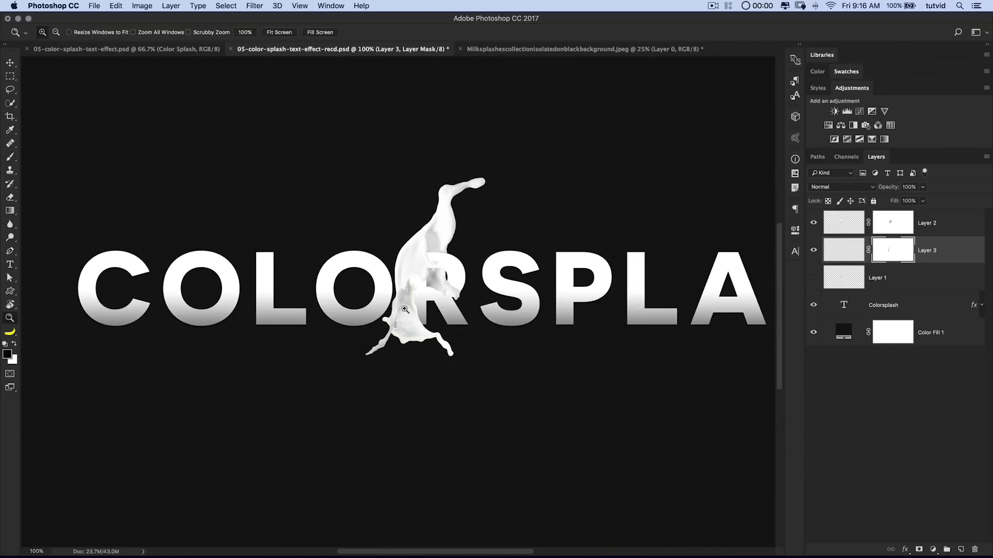
{"action": "left_click", "coordinate": [405, 314]}
{"action": "left_click", "coordinate": [405, 314]}
{"action": "left_click", "coordinate": [404, 314]}
{"action": "left_click", "coordinate": [405, 313]}
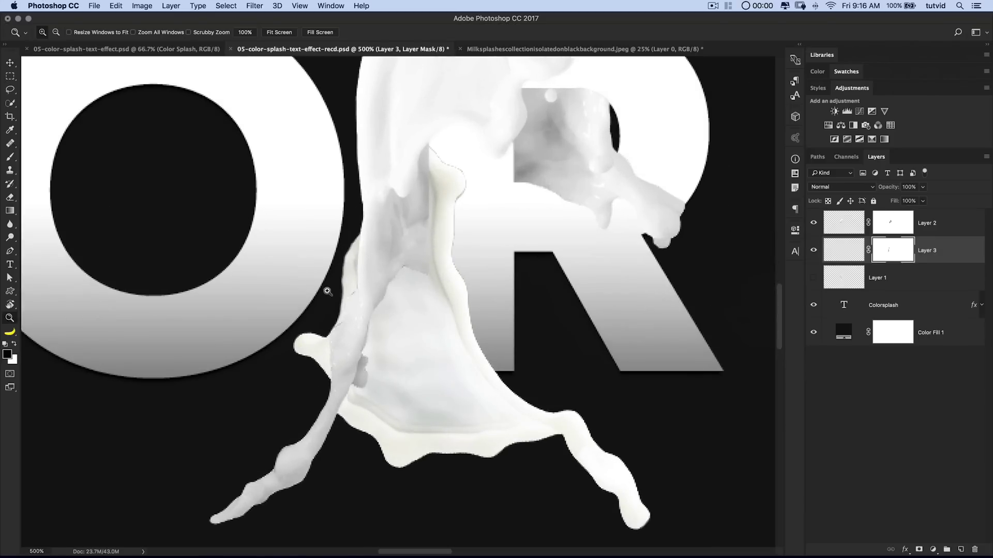
{"action": "left_click_drag", "start_coordinate": [343, 350], "coordinate": [336, 372]}
{"action": "left_click_drag", "start_coordinate": [435, 352], "coordinate": [431, 404]}
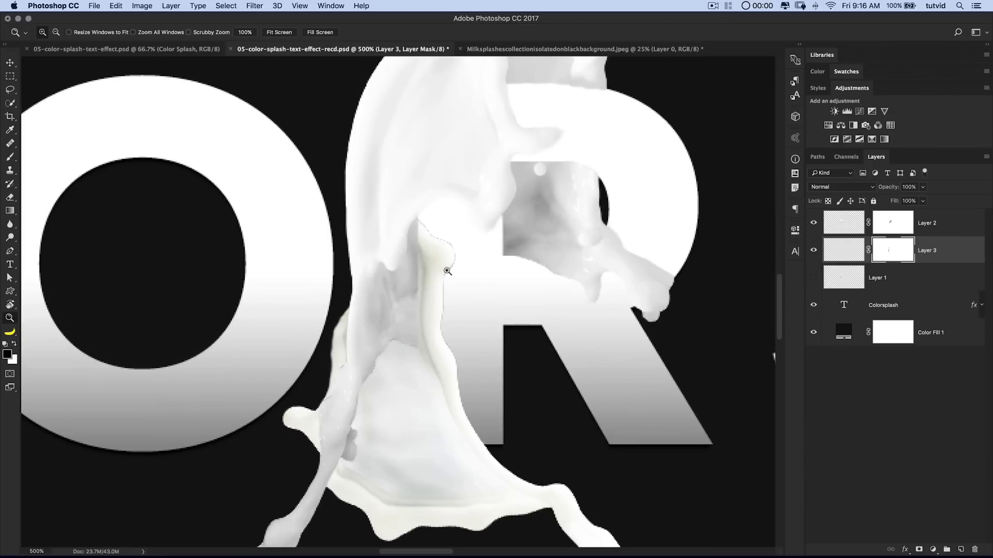
Show the Layer 1 splash and move its layer above Layer 3
{"action": "left_click", "coordinate": [814, 278]}
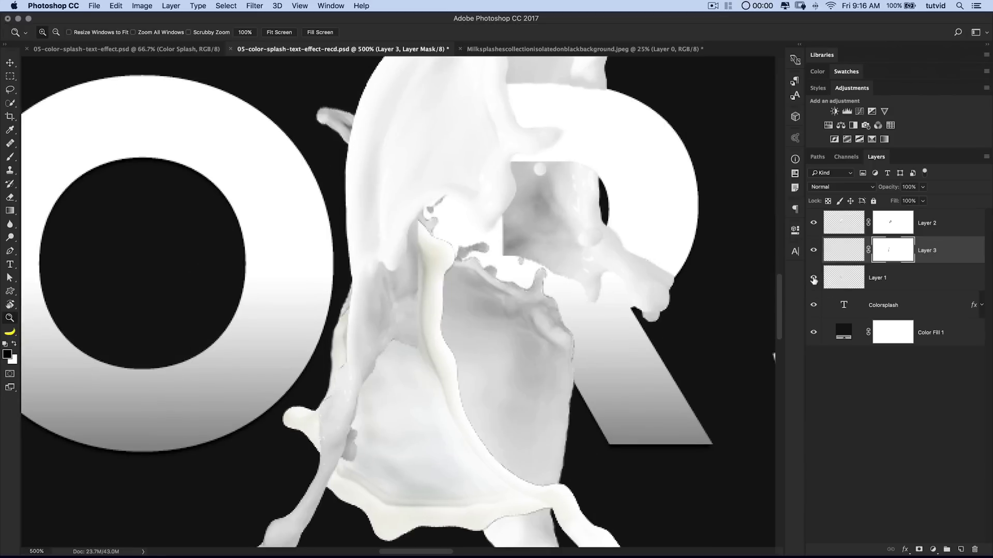
{"action": "left_click", "coordinate": [814, 279]}
{"action": "left_click", "coordinate": [813, 279]}
{"action": "left_click_drag", "start_coordinate": [847, 278], "coordinate": [849, 247]}
{"action": "left_click_drag", "start_coordinate": [494, 327], "coordinate": [443, 295]}
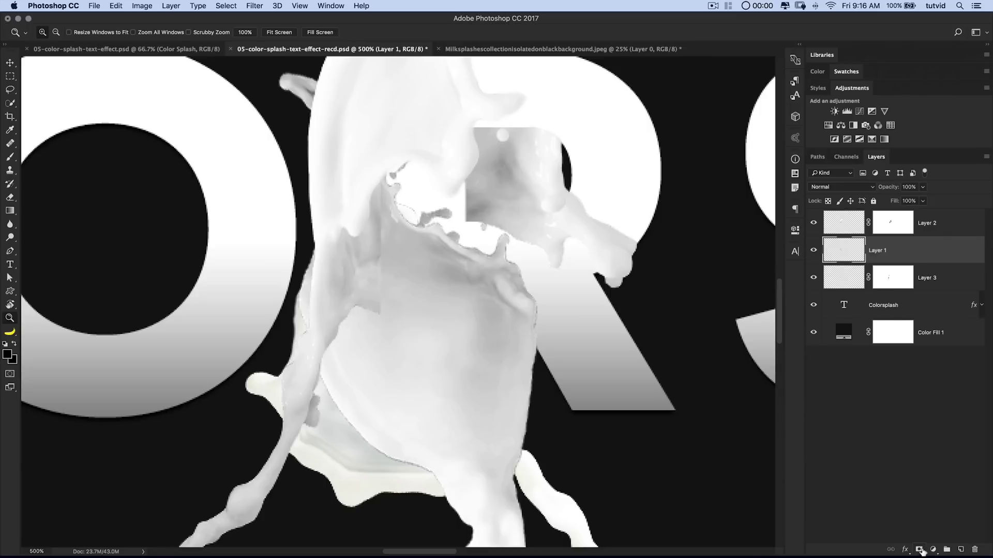
Add a mask to Layer 1, load the Colorsplash text outline as a selection, paint black over the R's stem and leg, and deselect
{"action": "left_click", "coordinate": [920, 550]}
{"action": "left_click", "coordinate": [844, 306], "text": "super"}
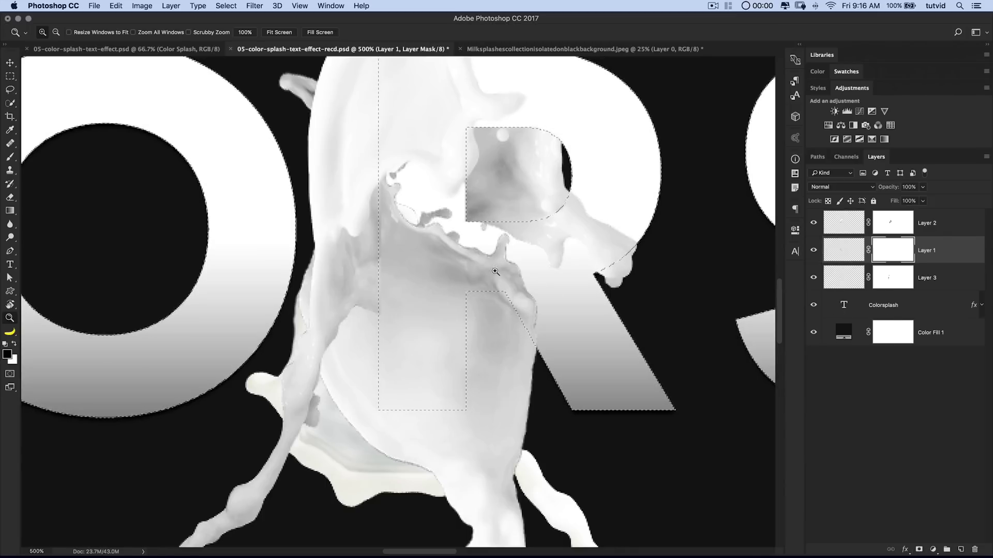
{"action": "key", "text": "b"}
{"action": "mouse_move", "coordinate": [531, 308]}
{"action": "left_mouse_down"}
{"action": "mouse_move", "coordinate": [534, 338]}
{"action": "mouse_move", "coordinate": [500, 239]}
{"action": "mouse_move", "coordinate": [505, 268]}
{"action": "mouse_move", "coordinate": [450, 285]}
{"action": "mouse_move", "coordinate": [491, 278]}
{"action": "mouse_move", "coordinate": [451, 251]}
{"action": "mouse_move", "coordinate": [455, 218]}
{"action": "mouse_move", "coordinate": [396, 191]}
{"action": "mouse_move", "coordinate": [391, 158]}
{"action": "mouse_move", "coordinate": [394, 220]}
{"action": "mouse_move", "coordinate": [382, 198]}
{"action": "mouse_move", "coordinate": [376, 232]}
{"action": "mouse_move", "coordinate": [381, 303]}
{"action": "mouse_move", "coordinate": [377, 263]}
{"action": "mouse_move", "coordinate": [398, 300]}
{"action": "mouse_move", "coordinate": [421, 252]}
{"action": "mouse_move", "coordinate": [436, 259]}
{"action": "mouse_move", "coordinate": [425, 318]}
{"action": "mouse_move", "coordinate": [395, 361]}
{"action": "mouse_move", "coordinate": [388, 397]}
{"action": "mouse_move", "coordinate": [398, 425]}
{"action": "mouse_move", "coordinate": [416, 404]}
{"action": "mouse_move", "coordinate": [441, 439]}
{"action": "mouse_move", "coordinate": [459, 392]}
{"action": "mouse_move", "coordinate": [458, 287]}
{"action": "mouse_move", "coordinate": [441, 357]}
{"action": "left_mouse_up"}
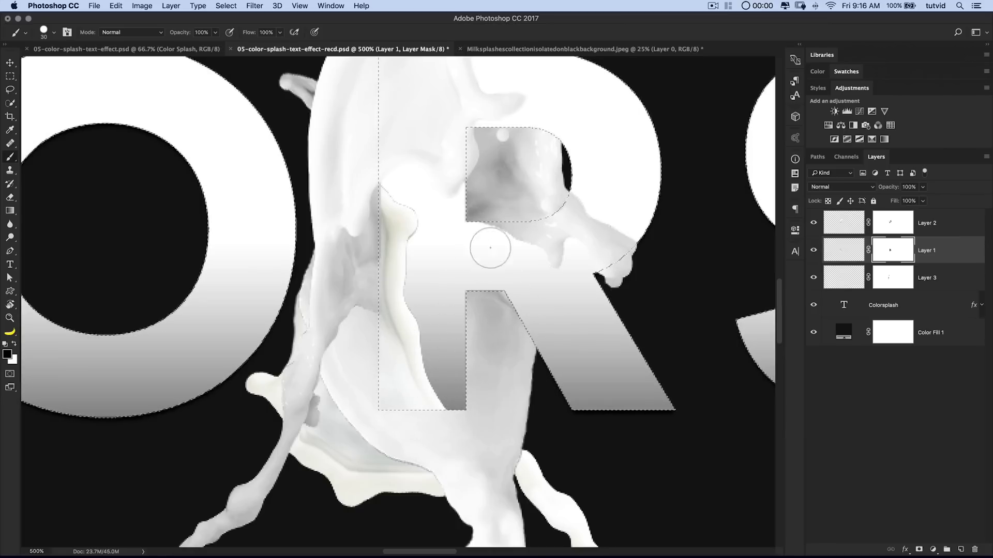
{"action": "key", "text": "super+d"}
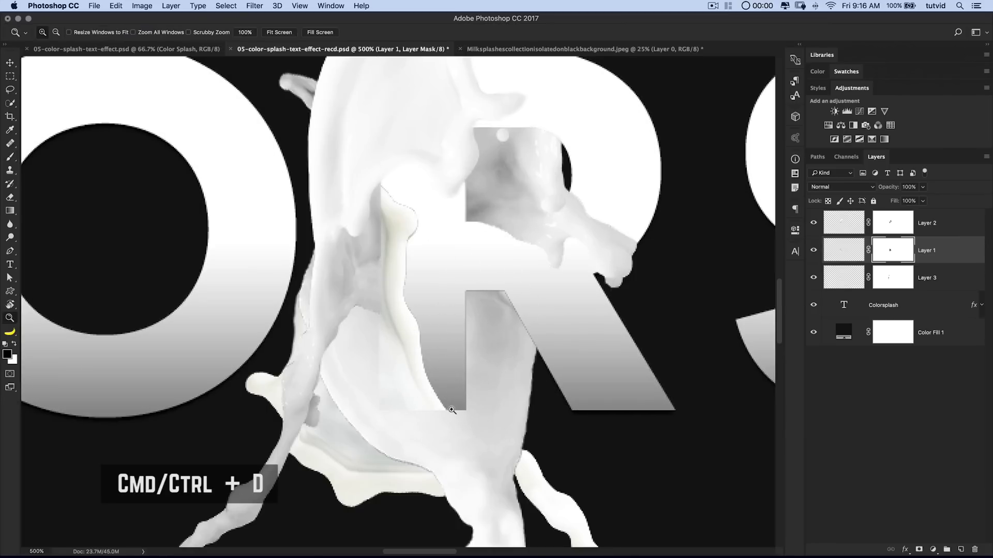
Paint straight white strokes with a 2 px brush on Layer 1's mask along the edges of the opening between the R's stem and leg
{"action": "scroll", "coordinate": [465, 388], "scroll_direction": "up", "scroll_amount": 3}
{"action": "key", "text": "bracketleft"}
{"action": "key", "text": "bracketleft"}
{"action": "key", "text": "bracketleft"}
{"action": "key", "text": "bracketleft"}
{"action": "key", "text": "bracketleft"}
{"action": "key", "text": "bracketleft"}
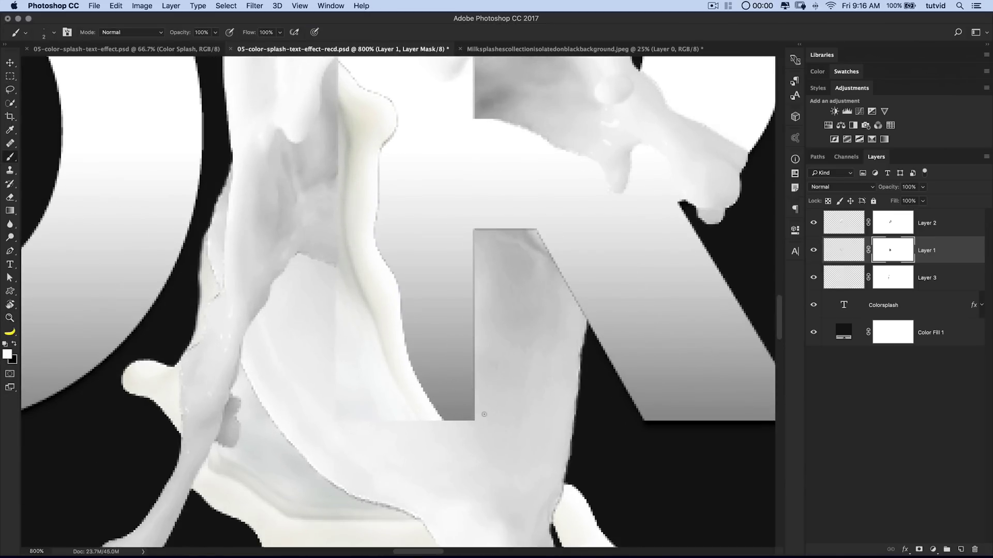
{"action": "left_click", "coordinate": [474, 232], "text": "shift"}
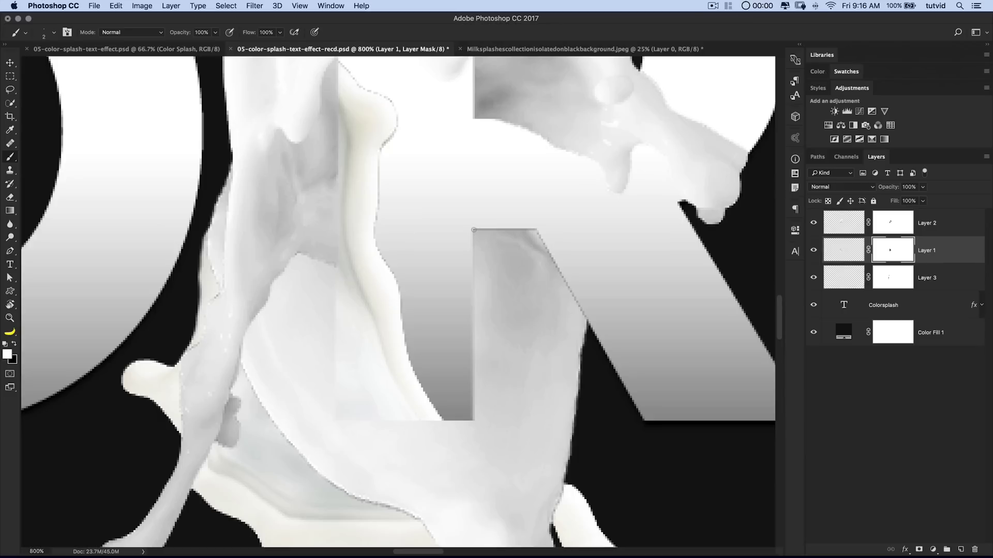
{"action": "left_click", "coordinate": [535, 229], "text": "shift"}
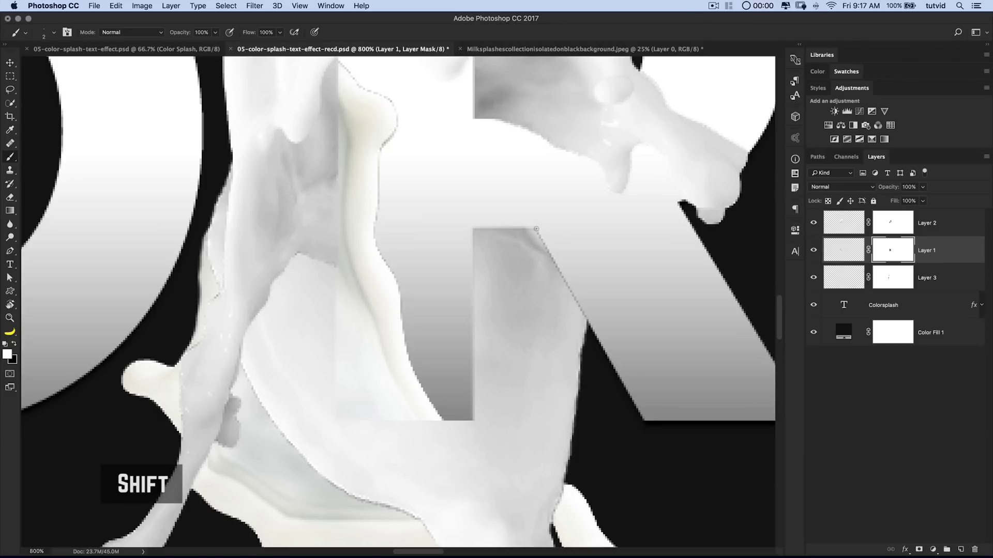
{"action": "left_click", "coordinate": [587, 320], "text": "shift"}
{"action": "left_click_drag", "start_coordinate": [548, 277], "coordinate": [619, 376]}
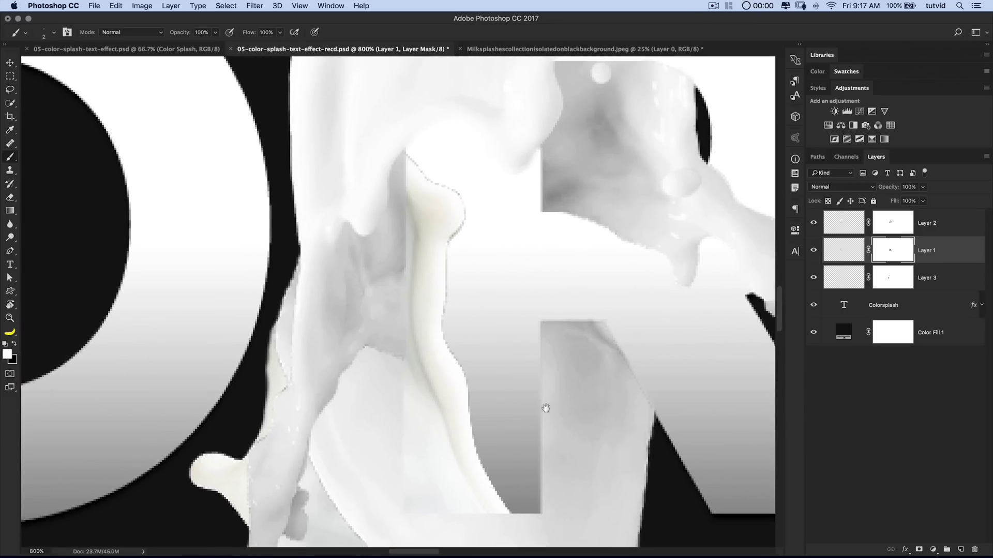
{"action": "left_click_drag", "start_coordinate": [546, 498], "coordinate": [541, 342]}
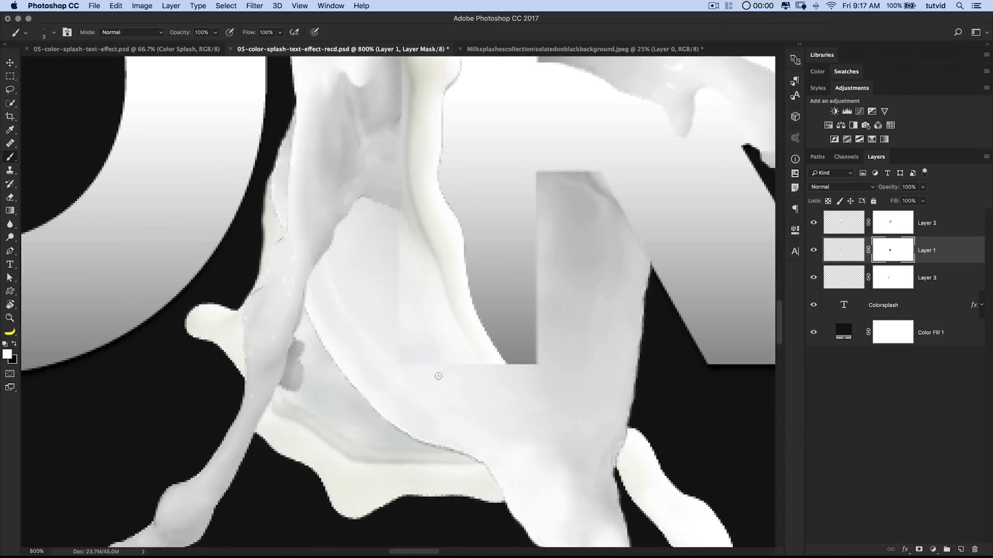
Enlarge the brush to 30 px, soften it and paint white on Layer 1's mask to blend the splash back beside the R's lower stem
{"action": "key", "text": "bracketright"}
{"action": "key", "text": "bracketright"}
{"action": "key", "text": "bracketright"}
{"action": "key", "text": "bracketright"}
{"action": "key", "text": "bracketright"}
{"action": "key", "text": "bracketright"}
{"action": "key", "text": "bracketright"}
{"action": "key", "text": "bracketright"}
{"action": "left_click", "coordinate": [493, 366]}
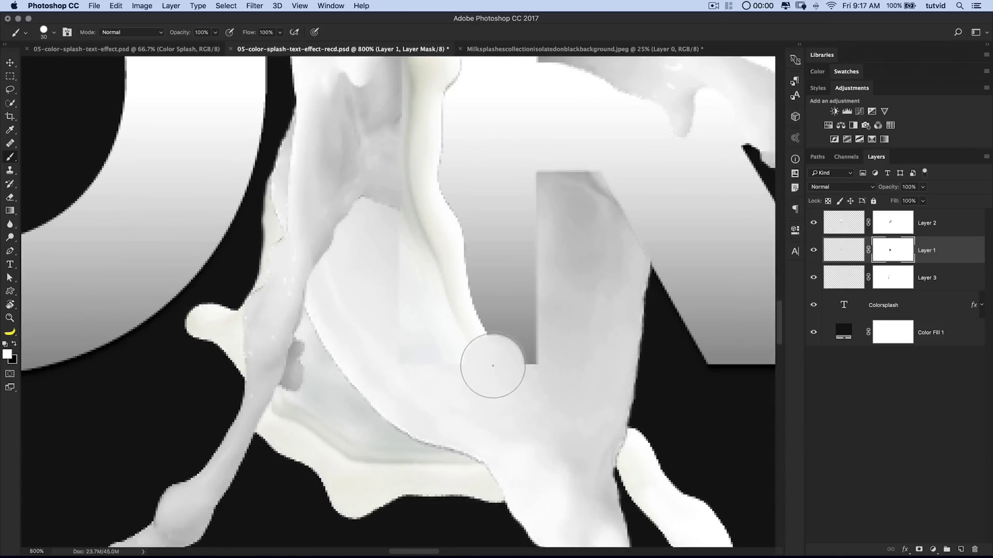
{"action": "key", "text": "super+z"}
{"action": "right_click", "coordinate": [474, 351]}
{"action": "left_click_drag", "start_coordinate": [557, 324], "coordinate": [491, 315]}
{"action": "key", "text": "Return"}
{"action": "mouse_move", "coordinate": [416, 357]}
{"action": "left_mouse_down"}
{"action": "mouse_move", "coordinate": [396, 223]}
{"action": "mouse_move", "coordinate": [424, 299]}
{"action": "mouse_move", "coordinate": [402, 202]}
{"action": "mouse_move", "coordinate": [477, 389]}
{"action": "mouse_move", "coordinate": [493, 396]}
{"action": "mouse_move", "coordinate": [448, 302]}
{"action": "mouse_move", "coordinate": [491, 374]}
{"action": "left_mouse_up"}
{"action": "key", "text": "super+z"}
{"action": "key", "text": "super+z"}
{"action": "key", "text": "alt+super+z"}
{"action": "key", "text": "alt+super+z"}
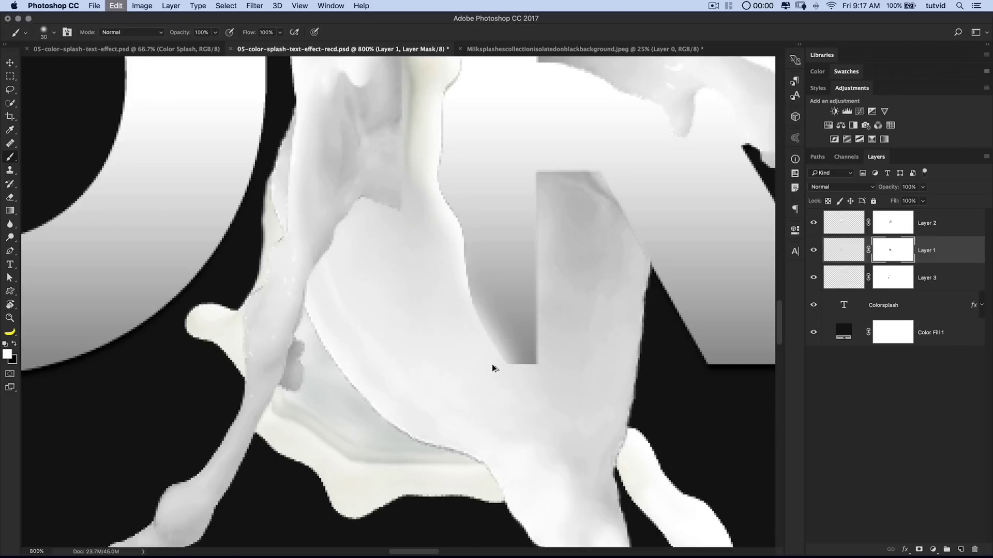
Paint white with a smaller soft brush across the bottom of the R's stem so the Layer 1 splash covers its base
{"action": "key", "text": "bracketleft"}
{"action": "key", "text": "bracketleft"}
{"action": "key", "text": "bracketleft"}
{"action": "key", "text": "bracketleft"}
{"action": "key", "text": "bracketleft"}
{"action": "key", "text": "bracketleft"}
{"action": "key", "text": "bracketleft"}
{"action": "mouse_move", "coordinate": [485, 359]}
{"action": "left_mouse_down"}
{"action": "mouse_move", "coordinate": [530, 371]}
{"action": "mouse_move", "coordinate": [533, 363]}
{"action": "mouse_move", "coordinate": [540, 382]}
{"action": "mouse_move", "coordinate": [503, 366]}
{"action": "mouse_move", "coordinate": [503, 356]}
{"action": "mouse_move", "coordinate": [551, 377]}
{"action": "left_mouse_up"}
{"action": "key", "text": "bracketright"}
{"action": "key", "text": "bracketright"}
{"action": "key", "text": "bracketright"}
{"action": "key", "text": "bracketright"}
Adjust the brush hardness, switch to black and paint along the Layer 1 splash's curved lower edge to remove its dark outline
{"action": "key", "text": "super+minus"}
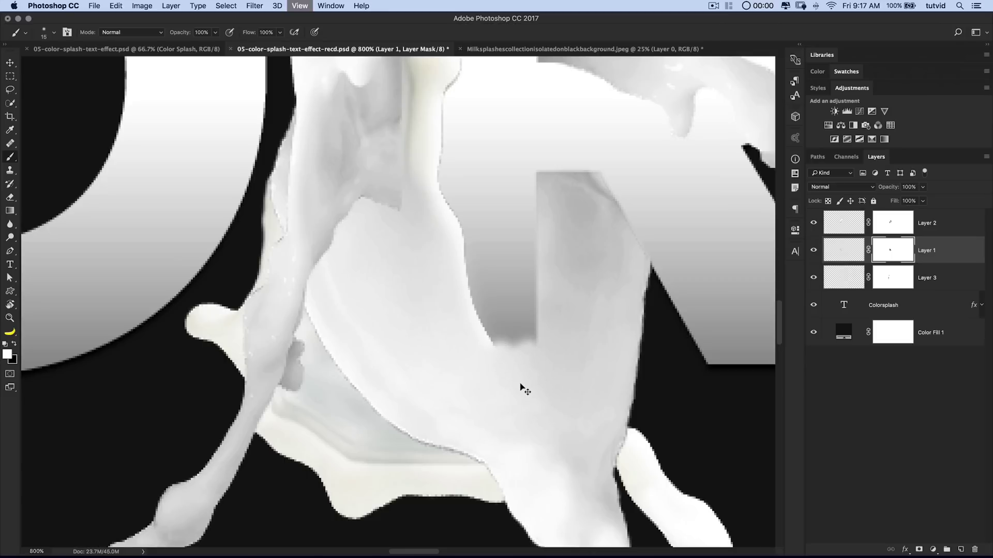
{"action": "key", "text": "super+minus"}
{"action": "key", "text": "super+minus"}
{"action": "key", "text": "super+minus"}
{"action": "key", "text": "super+minus"}
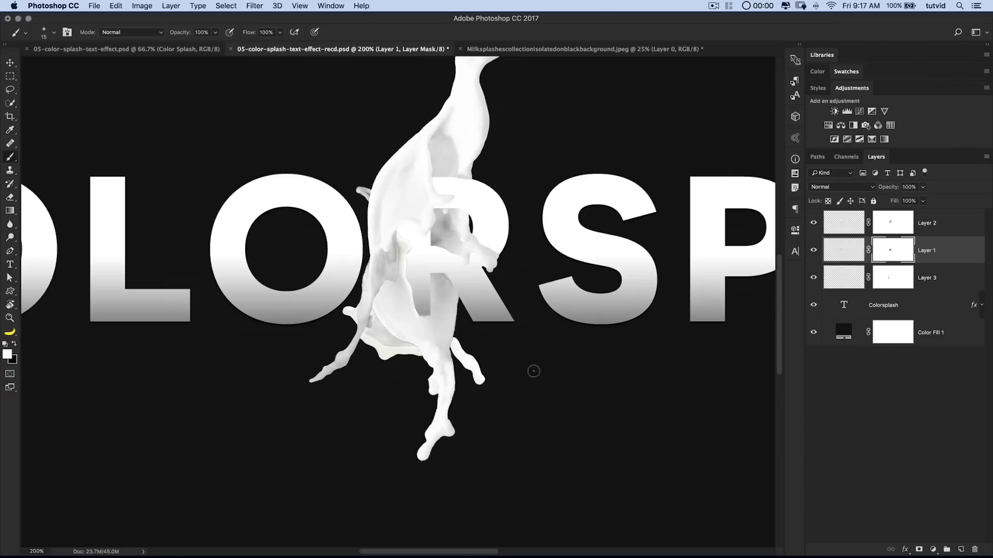
{"action": "key", "text": "z"}
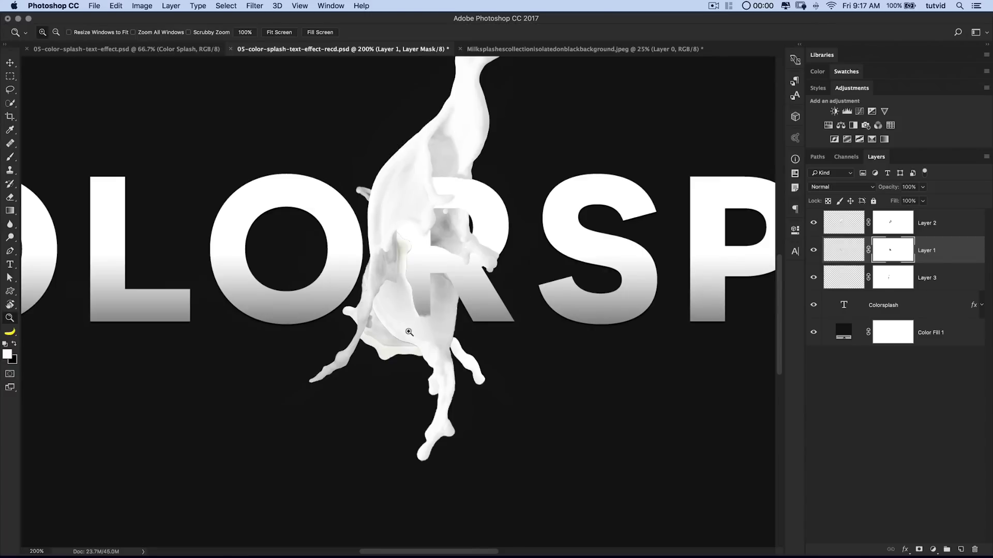
{"action": "left_click", "coordinate": [408, 333]}
{"action": "left_click", "coordinate": [408, 333]}
{"action": "left_click", "coordinate": [408, 333]}
{"action": "left_click", "coordinate": [409, 332]}
{"action": "left_click_drag", "start_coordinate": [443, 392], "coordinate": [387, 196]}
{"action": "left_click_drag", "start_coordinate": [402, 307], "coordinate": [410, 424]}
{"action": "left_click_drag", "start_coordinate": [659, 300], "coordinate": [646, 328]}
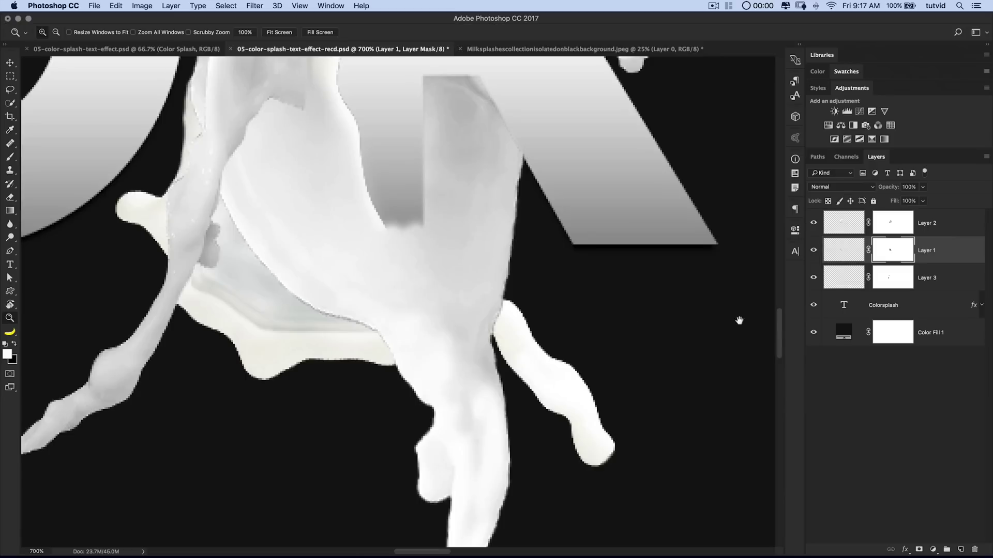
{"action": "key", "text": "b"}
{"action": "right_click", "coordinate": [475, 287]}
{"action": "left_click_drag", "start_coordinate": [565, 326], "coordinate": [573, 329]}
{"action": "key", "text": "Return"}
{"action": "left_click", "coordinate": [15, 344]}
{"action": "key", "text": "bracketleft"}
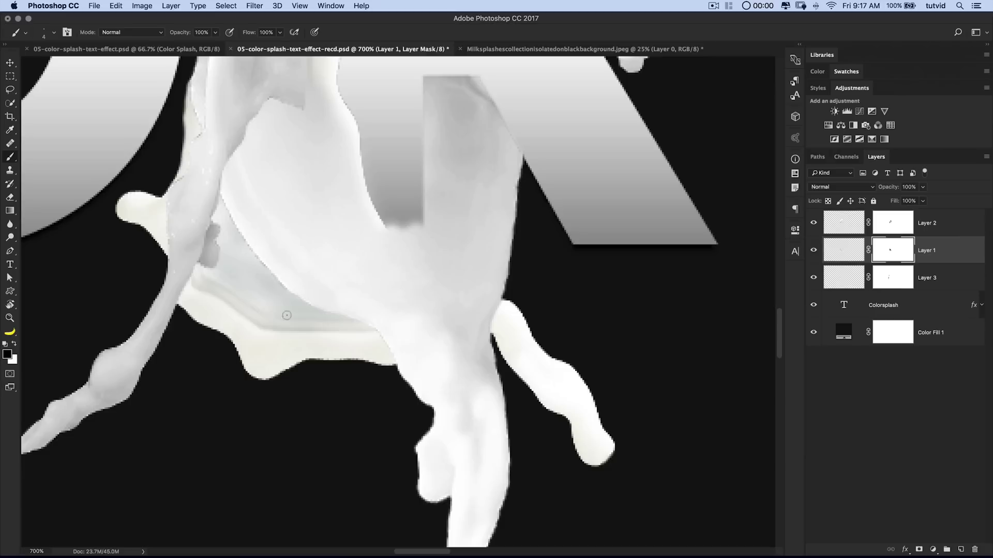
{"action": "left_click_drag", "start_coordinate": [287, 315], "coordinate": [378, 426]}
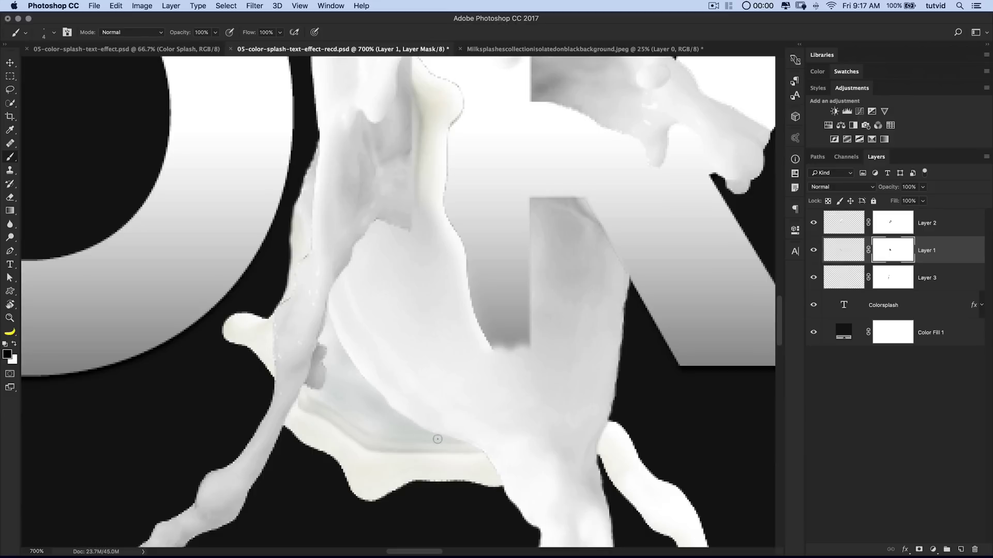
Paint black on Layer 3's mask along the splash's rounded tip and edge over the R's stem to remove the leftover outline
{"action": "left_click", "coordinate": [892, 280]}
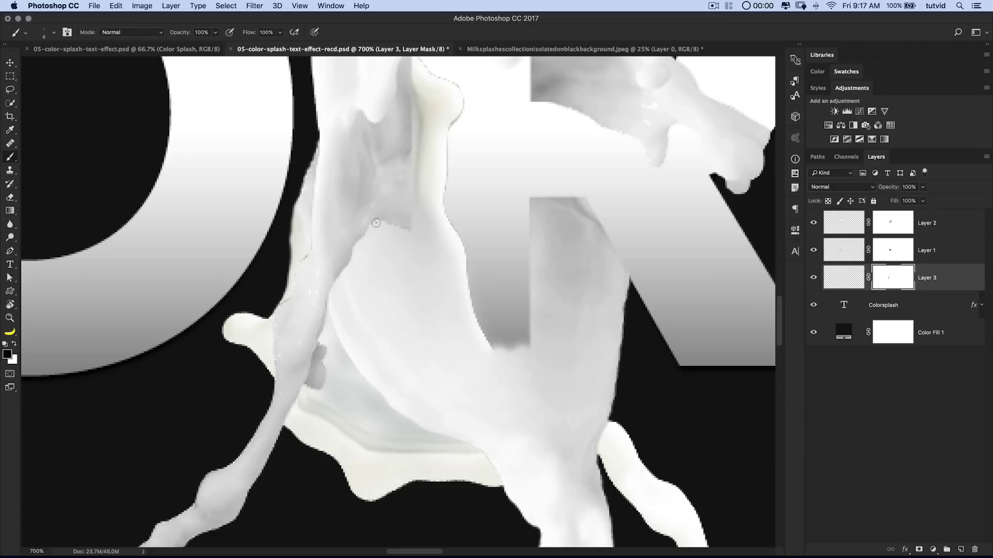
{"action": "left_click_drag", "start_coordinate": [442, 113], "coordinate": [453, 259]}
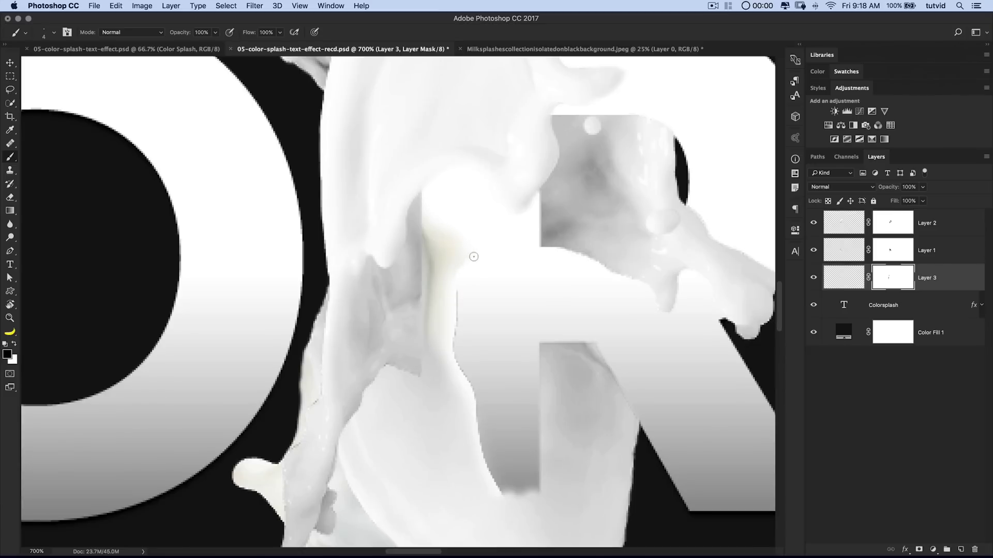
{"action": "left_click_drag", "start_coordinate": [474, 287], "coordinate": [428, 168]}
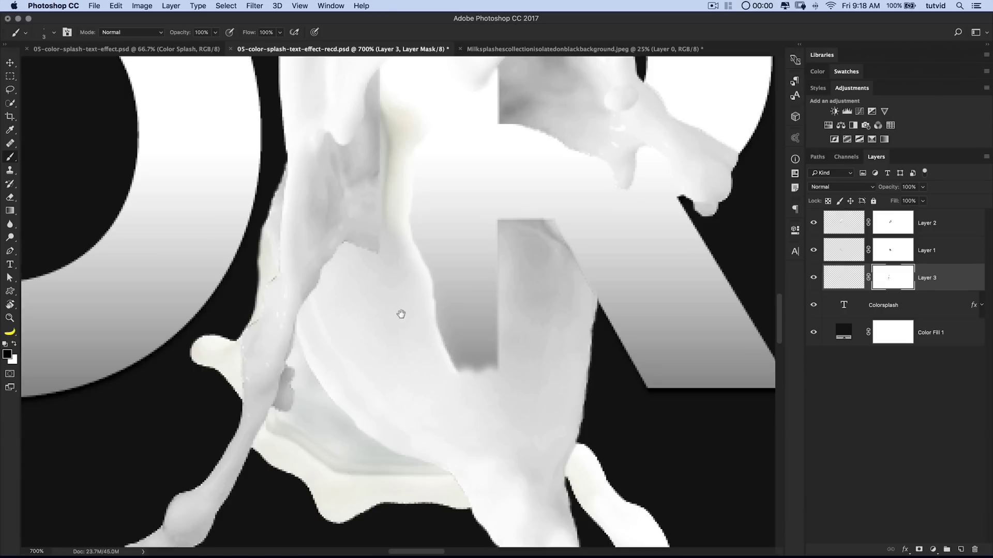
{"action": "left_click_drag", "start_coordinate": [403, 320], "coordinate": [457, 300]}
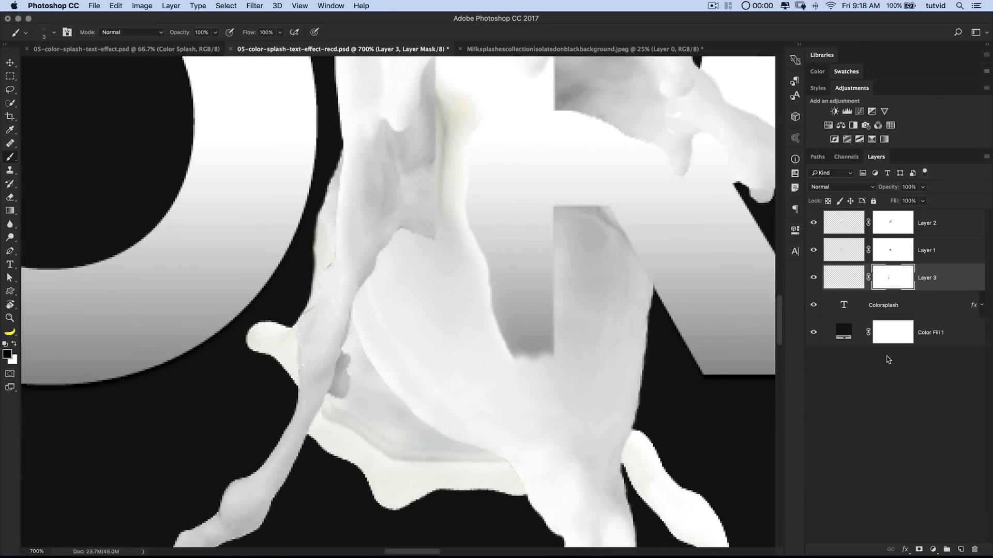
Enlarge the brush to 25 px and paint black on Layer 2's mask to soften the splash's hard edge over the R's stem
{"action": "left_click", "coordinate": [890, 222]}
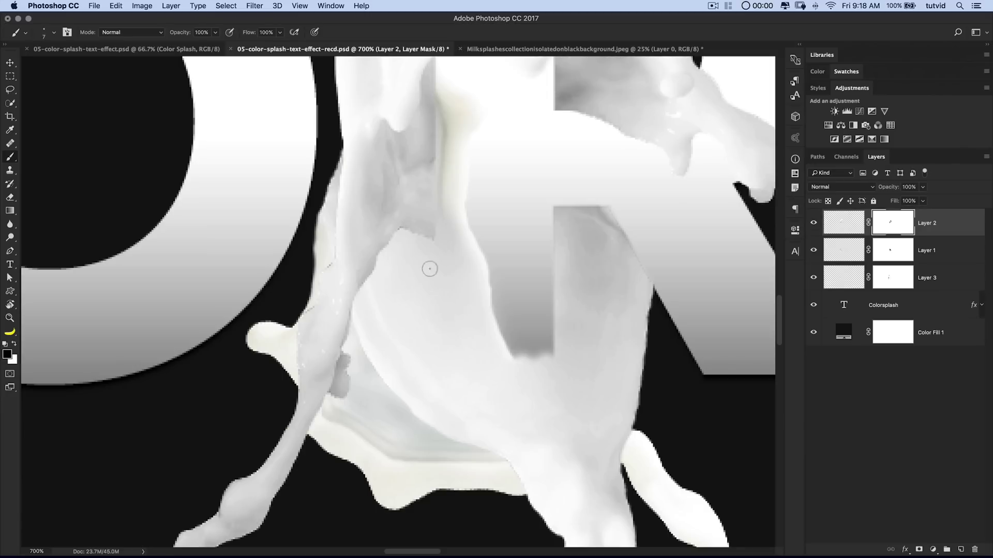
{"action": "key", "text": "bracketright"}
{"action": "key", "text": "bracketright"}
{"action": "key", "text": "bracketright"}
{"action": "key", "text": "bracketright"}
{"action": "key", "text": "bracketright"}
{"action": "key", "text": "bracketright"}
{"action": "left_click_drag", "start_coordinate": [435, 171], "coordinate": [437, 65]}
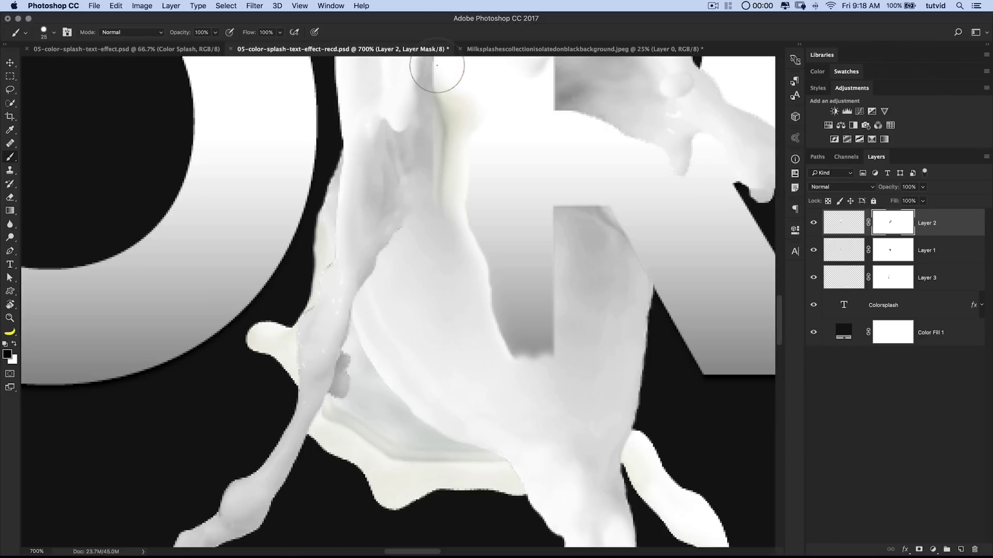
Refine the Layer 2 mask along the R's stem with white, then black using a brush reduced to 8 px
{"action": "scroll", "coordinate": [483, 265], "scroll_direction": "up", "scroll_amount": 5}
{"action": "key", "text": "x"}
{"action": "mouse_move", "coordinate": [470, 255]}
{"action": "left_mouse_down"}
{"action": "mouse_move", "coordinate": [472, 245]}
{"action": "mouse_move", "coordinate": [507, 284]}
{"action": "mouse_move", "coordinate": [483, 271]}
{"action": "mouse_move", "coordinate": [493, 251]}
{"action": "mouse_move", "coordinate": [492, 261]}
{"action": "left_mouse_up"}
{"action": "key", "text": "x"}
{"action": "key", "text": "bracketleft"}
{"action": "key", "text": "bracketleft"}
{"action": "key", "text": "bracketleft"}
{"action": "left_click_drag", "start_coordinate": [497, 220], "coordinate": [507, 171]}
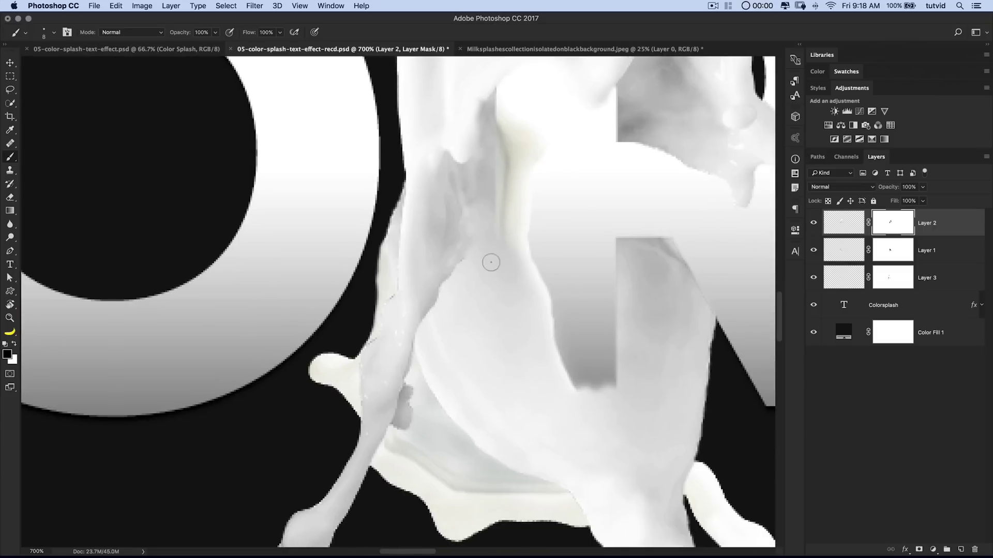
Paint black with a small brush on Layer 2's mask to remove stray bits around the splash's thin leg beside the R, then enlarge the brush to 25 px
{"action": "key", "text": "x"}
{"action": "key", "text": "x"}
{"action": "key", "text": "bracketleft"}
{"action": "key", "text": "bracketleft"}
{"action": "key", "text": "bracketleft"}
{"action": "key", "text": "bracketleft"}
{"action": "key", "text": "bracketleft"}
{"action": "key", "text": "bracketright"}
{"action": "key", "text": "bracketright"}
{"action": "mouse_move", "coordinate": [404, 394]}
{"action": "left_mouse_down"}
{"action": "mouse_move", "coordinate": [403, 431]}
{"action": "mouse_move", "coordinate": [416, 422]}
{"action": "mouse_move", "coordinate": [415, 355]}
{"action": "left_mouse_up"}
{"action": "key", "text": "bracketright"}
{"action": "key", "text": "bracketright"}
{"action": "key", "text": "bracketright"}
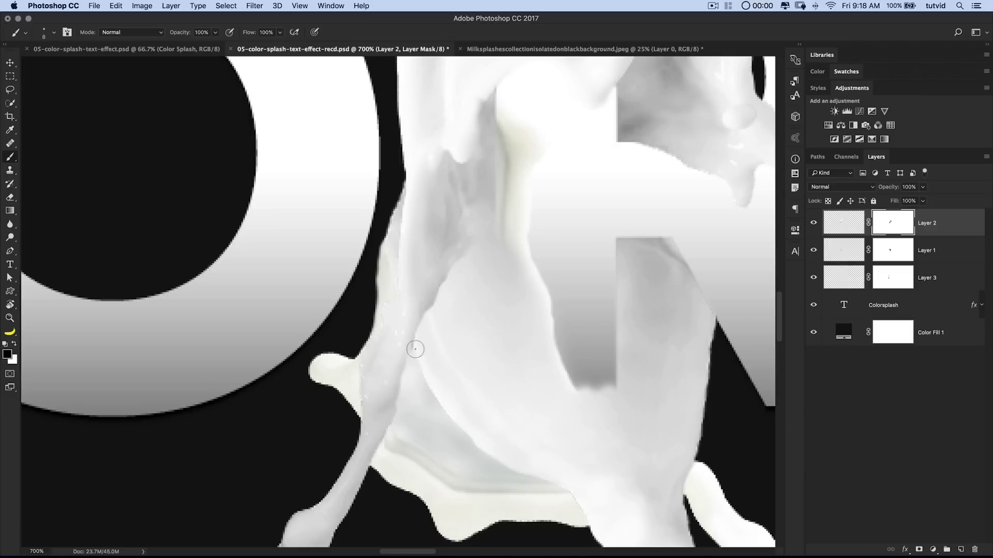
{"action": "mouse_move", "coordinate": [470, 388]}
{"action": "left_mouse_down"}
{"action": "mouse_move", "coordinate": [483, 284]}
{"action": "mouse_move", "coordinate": [489, 314]}
{"action": "left_mouse_up"}
{"action": "key", "text": "bracketright"}
{"action": "key", "text": "bracketright"}
{"action": "key", "text": "bracketright"}
{"action": "key", "text": "bracketright"}
{"action": "key", "text": "bracketright"}
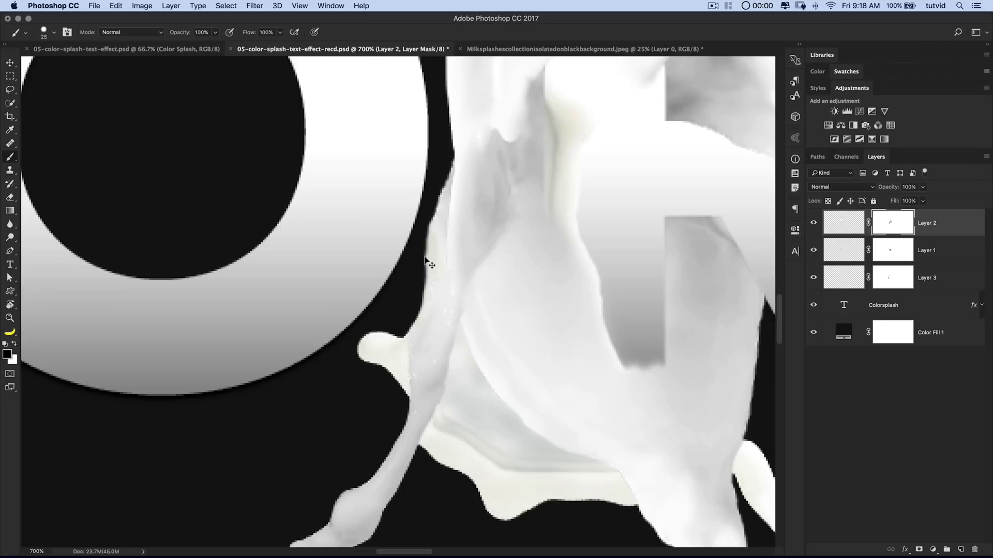
Identify which layer holds the stray droplet between the O and R, and paint it out in black on Layer 1's mask
{"action": "key", "text": "super+minus"}
{"action": "key", "text": "super+minus"}
{"action": "key", "text": "super+minus"}
{"action": "key", "text": "super+minus"}
{"action": "key", "text": "super+minus"}
{"action": "key", "text": "super+minus"}
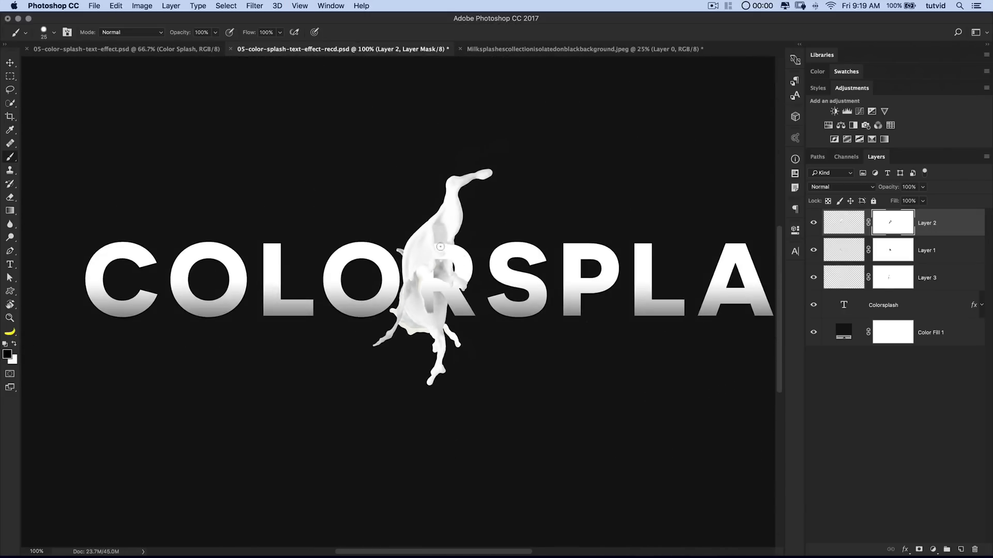
{"action": "left_click_drag", "start_coordinate": [460, 286], "coordinate": [435, 299]}
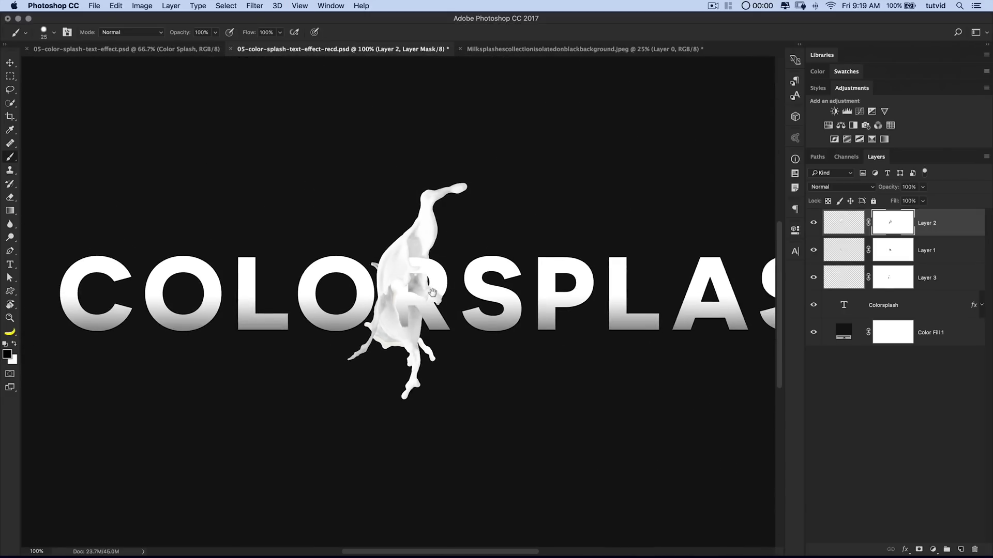
{"action": "key", "text": "z"}
{"action": "left_click", "coordinate": [391, 267]}
{"action": "left_click", "coordinate": [391, 267]}
{"action": "left_click", "coordinate": [392, 267]}
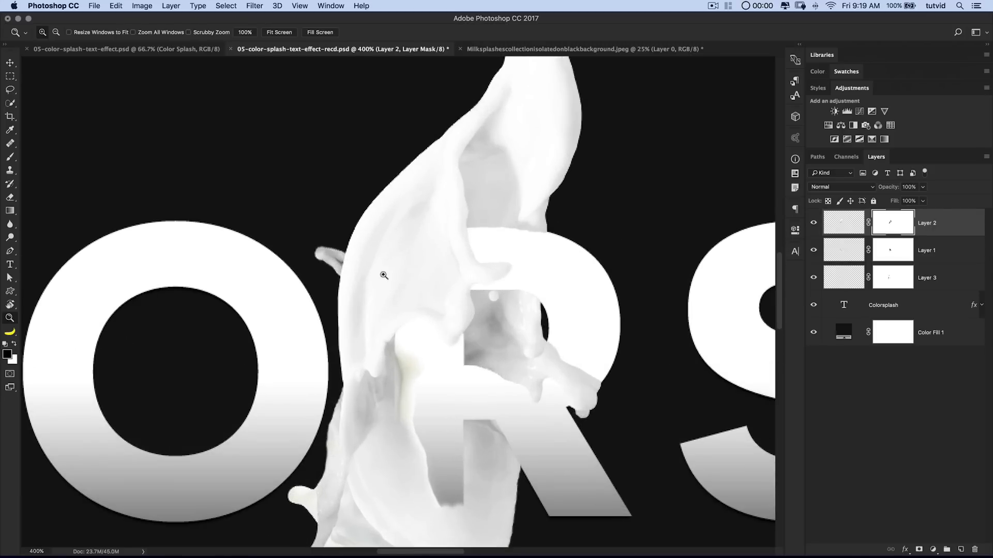
{"action": "left_click", "coordinate": [814, 278]}
{"action": "left_click", "coordinate": [814, 279]}
{"action": "left_click", "coordinate": [814, 251]}
{"action": "left_click", "coordinate": [814, 252]}
{"action": "left_click", "coordinate": [893, 251]}
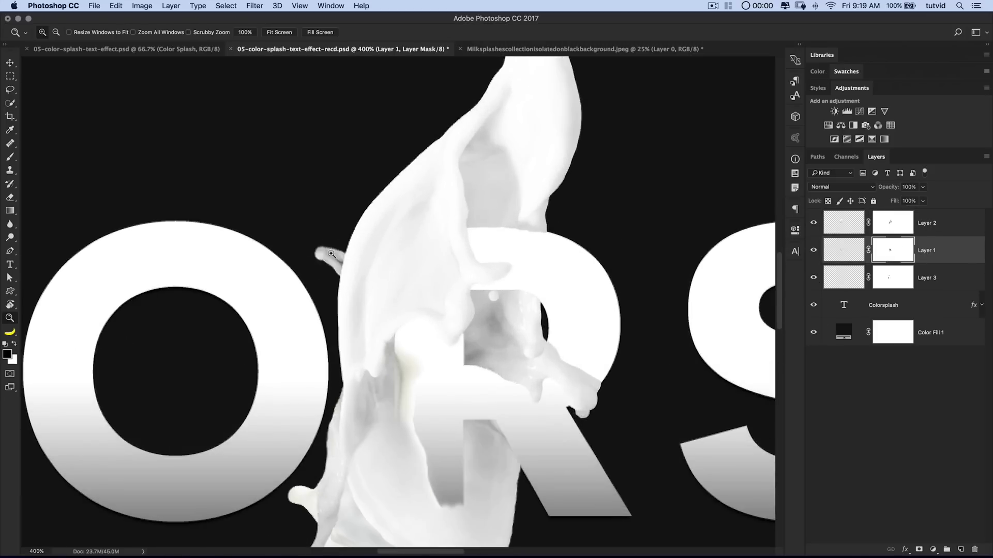
{"action": "key", "text": "b"}
{"action": "mouse_move", "coordinate": [318, 258]}
{"action": "left_mouse_down"}
{"action": "mouse_move", "coordinate": [321, 249]}
{"action": "mouse_move", "coordinate": [344, 261]}
{"action": "left_mouse_up"}
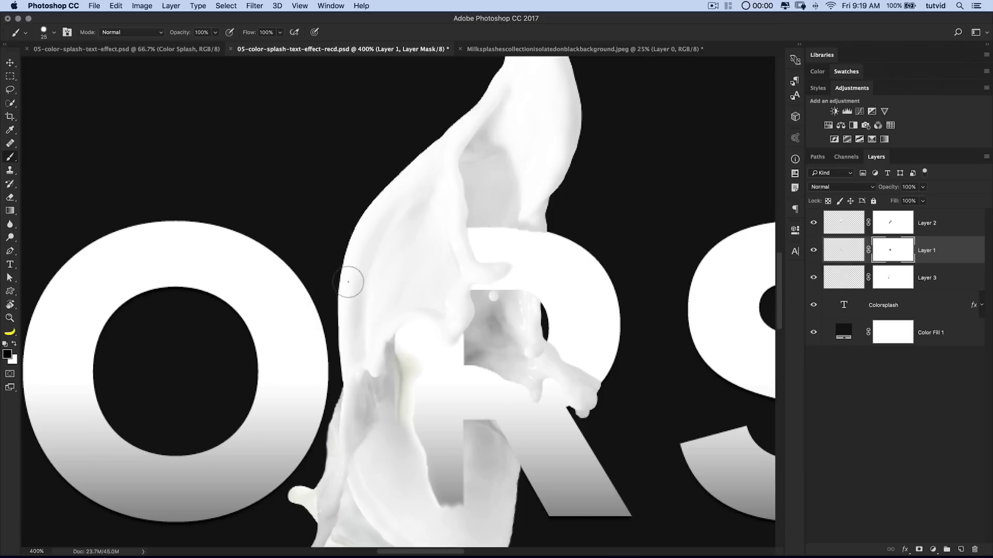
Group Layer 2, Layer 1 and Layer 3 and name the group Milk
{"action": "key", "text": "super+0"}
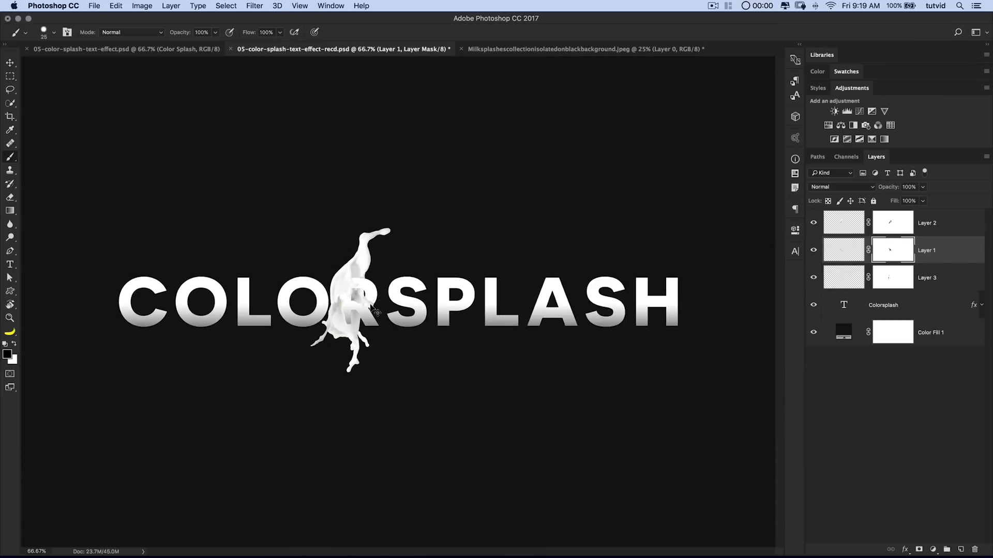
{"action": "key", "text": "super+1"}
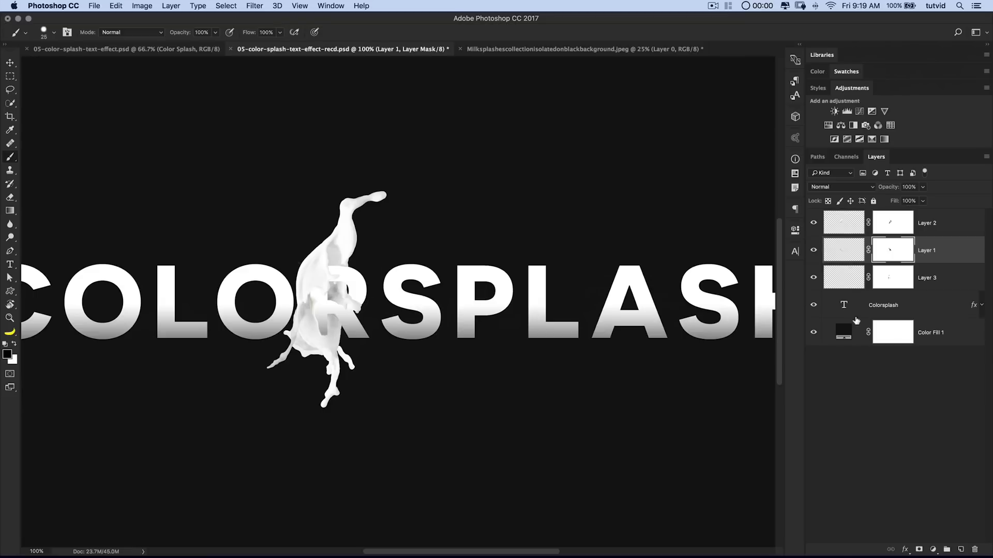
{"action": "left_click", "coordinate": [944, 225]}
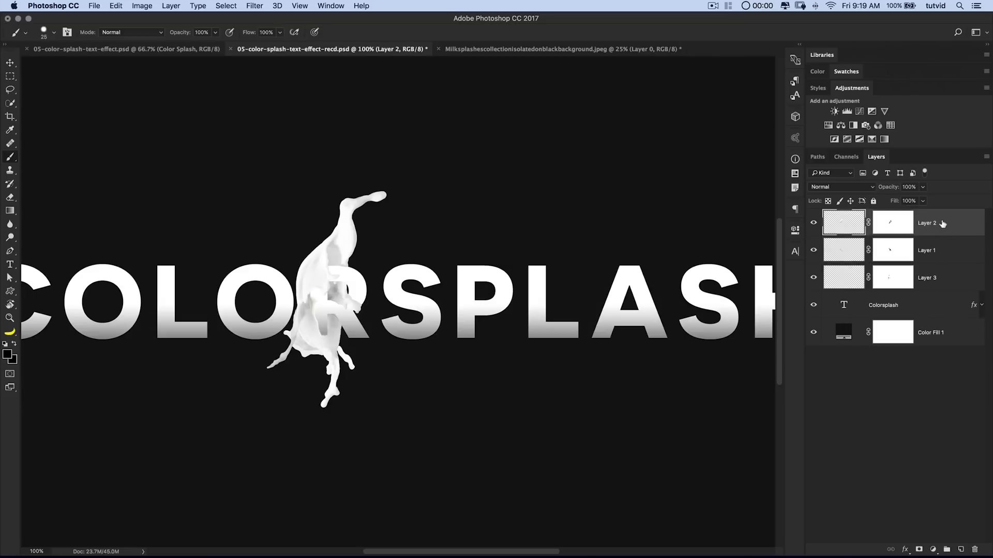
{"action": "left_click", "coordinate": [947, 273], "text": "shift"}
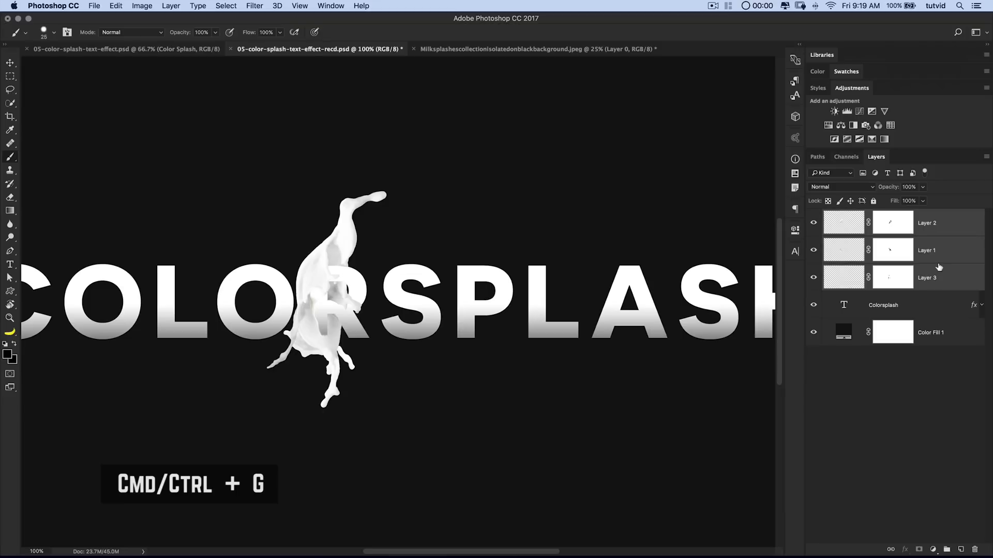
{"action": "key", "text": "cmd+g"}
{"action": "double_click", "coordinate": [852, 214]}
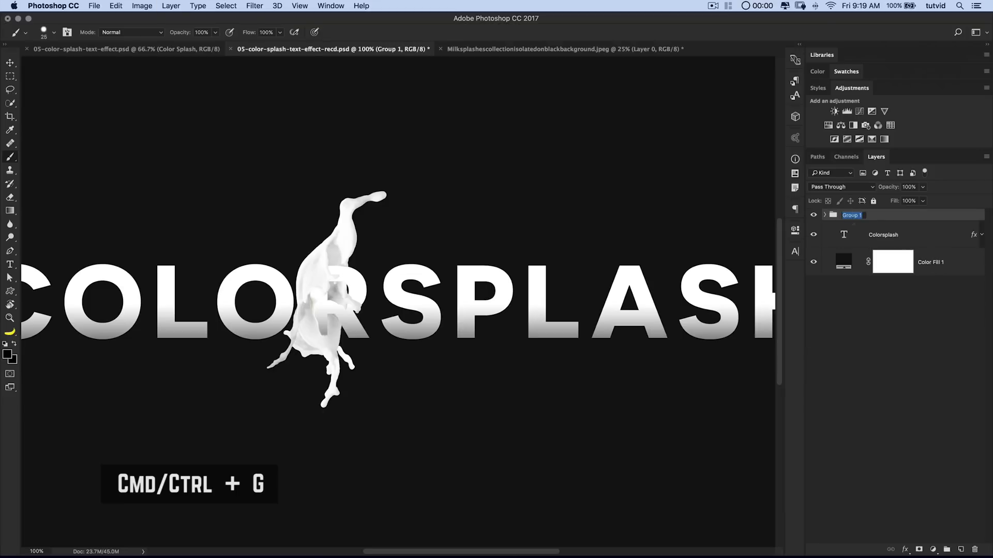
{"action": "type", "text": "Milk"}
{"action": "key", "text": "Return"}
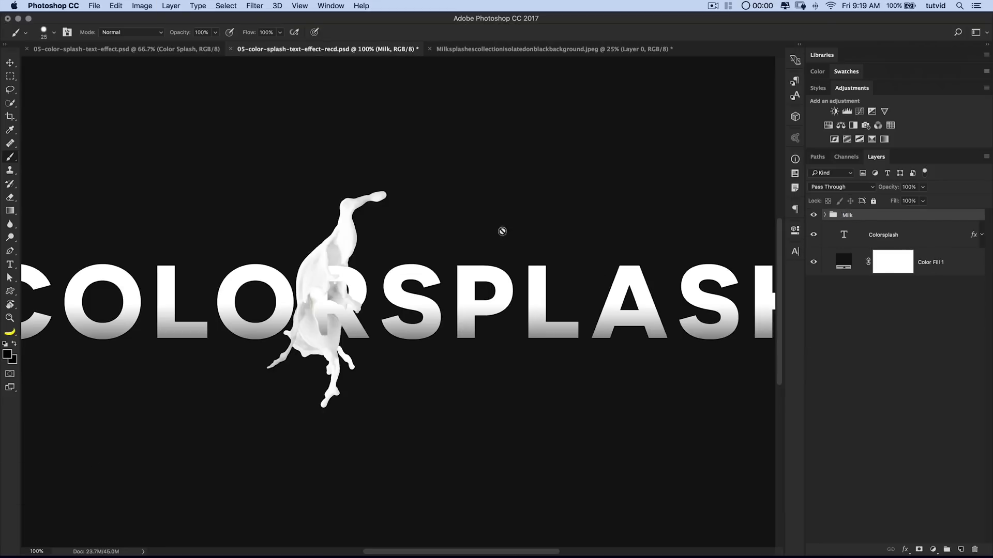
Add a Color Balance adjustment clipped to the Milk group, with Preserve Luminosity off and midtones at red +63, magenta -100 and blue +59
{"action": "left_click_drag", "start_coordinate": [499, 279], "coordinate": [587, 291]}
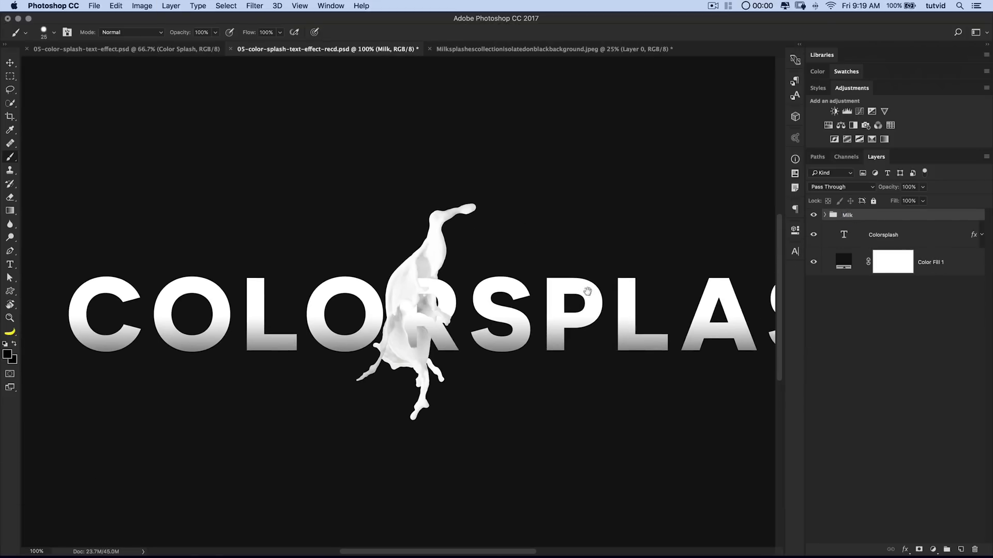
{"action": "left_click", "coordinate": [841, 126]}
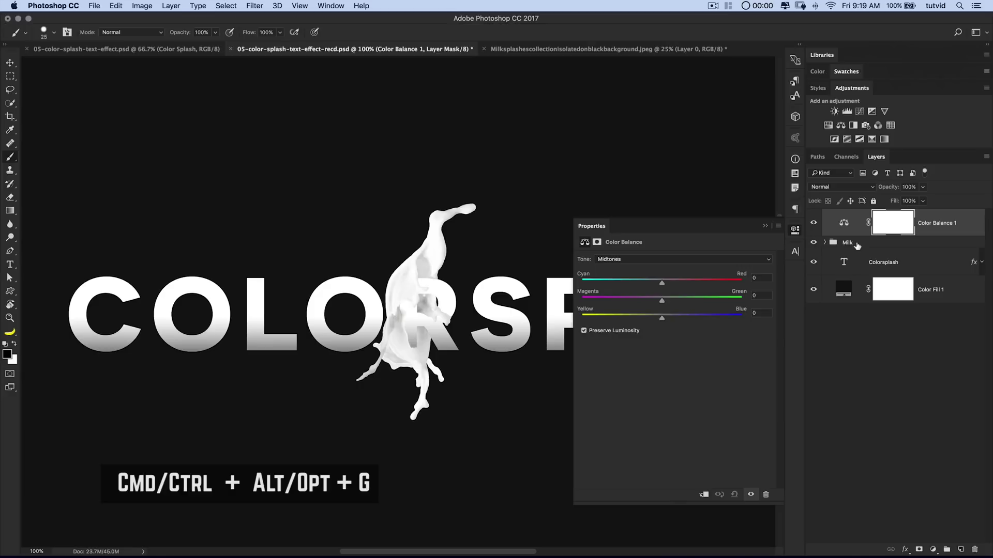
{"action": "key", "text": "super+alt+g"}
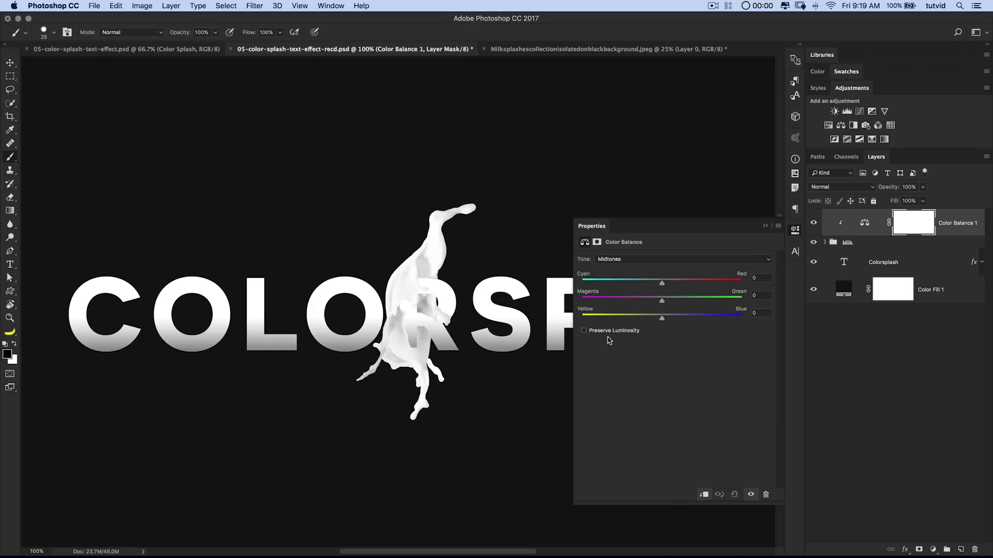
{"action": "left_click_drag", "start_coordinate": [662, 304], "coordinate": [588, 305]}
{"action": "left_click_drag", "start_coordinate": [675, 321], "coordinate": [710, 319]}
{"action": "left_click_drag", "start_coordinate": [662, 284], "coordinate": [712, 284]}
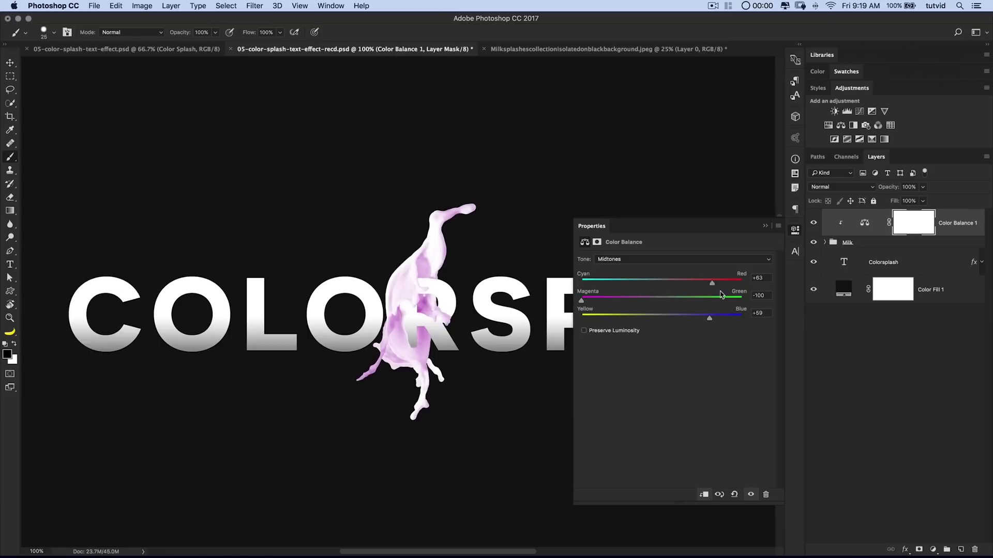
{"action": "left_click_drag", "start_coordinate": [647, 284], "coordinate": [681, 289]}
Shift the Color Balance shadows strongly toward magenta and moderately toward blue and red
{"action": "left_click", "coordinate": [675, 259]}
{"action": "left_click", "coordinate": [664, 251]}
{"action": "left_click_drag", "start_coordinate": [663, 300], "coordinate": [596, 300]}
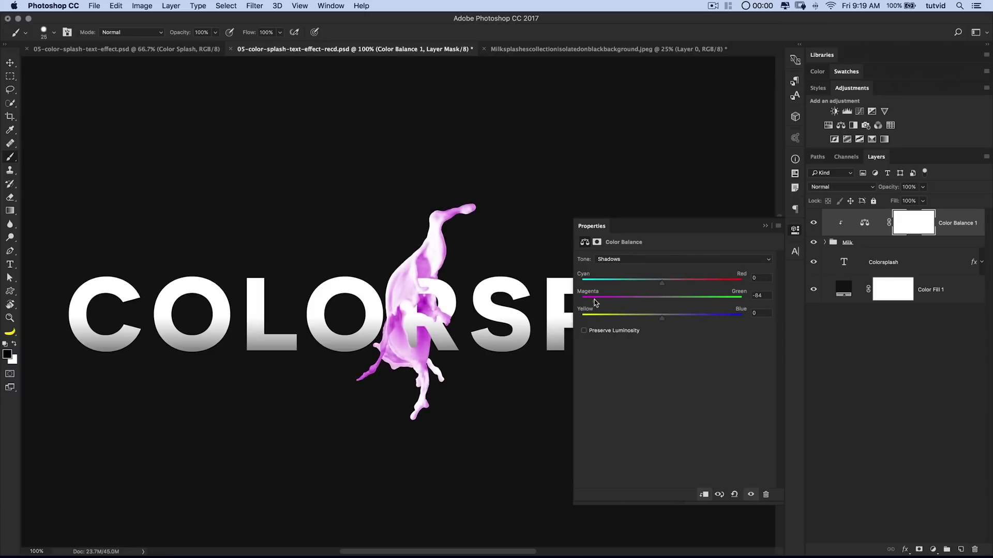
{"action": "left_click_drag", "start_coordinate": [664, 317], "coordinate": [705, 319]}
{"action": "left_click_drag", "start_coordinate": [662, 284], "coordinate": [693, 292]}
Set the Color Balance highlights to red +26, magenta -94 and blue +34, and close the adjustment's properties
{"action": "left_click", "coordinate": [675, 260]}
{"action": "left_click", "coordinate": [675, 275]}
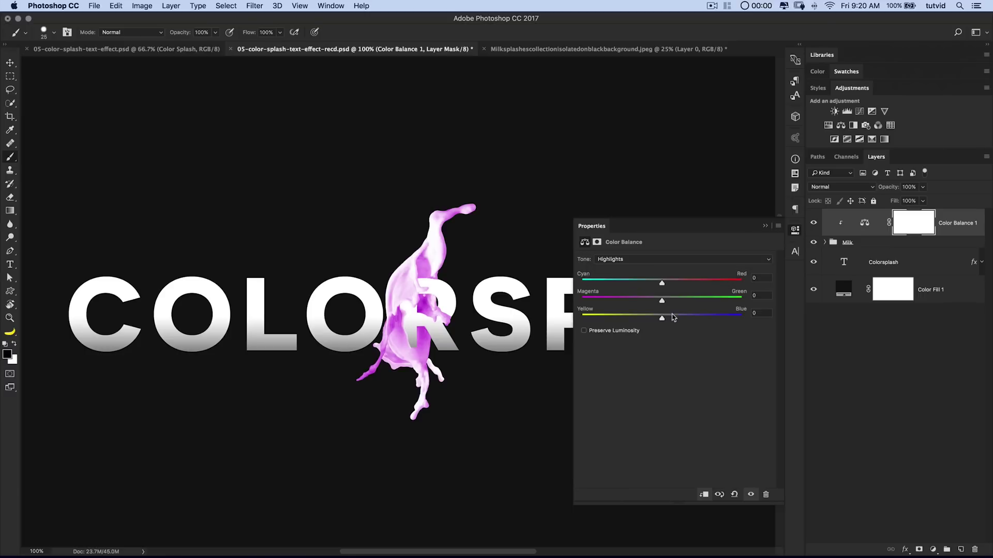
{"action": "left_click_drag", "start_coordinate": [653, 303], "coordinate": [584, 301]}
{"action": "left_click_drag", "start_coordinate": [670, 325], "coordinate": [689, 319]}
{"action": "mouse_move", "coordinate": [663, 288]}
{"action": "left_mouse_down"}
{"action": "mouse_move", "coordinate": [702, 290]}
{"action": "mouse_move", "coordinate": [649, 293]}
{"action": "mouse_move", "coordinate": [682, 292]}
{"action": "left_mouse_up"}
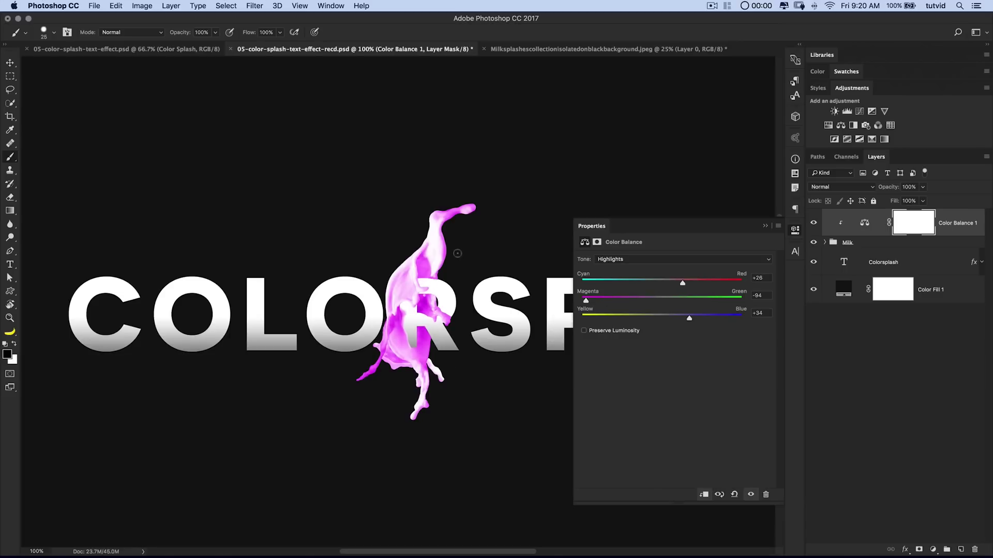
{"action": "left_click", "coordinate": [794, 230]}
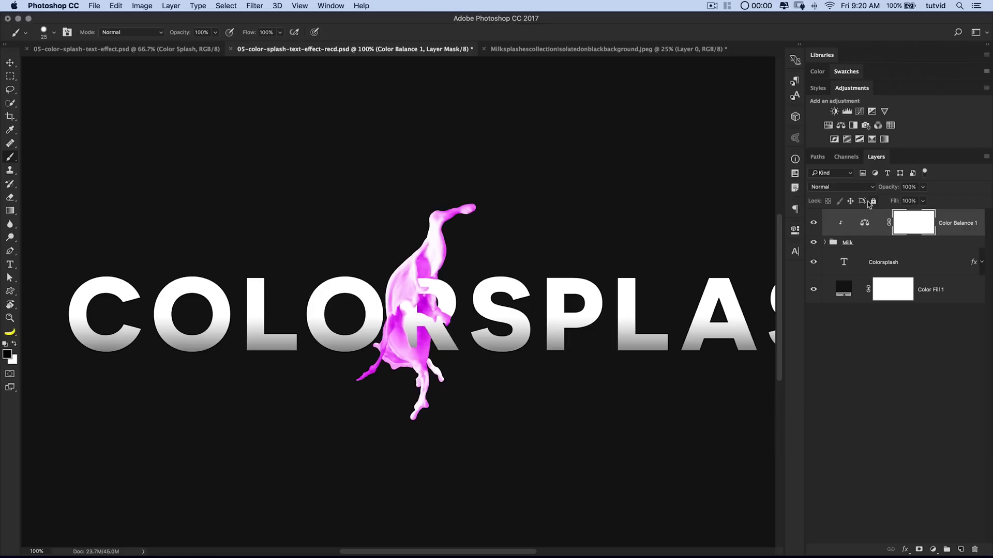
Add a Hue/Saturation adjustment clipped to the Milk group, with Colorize on, hue 314, saturation 100 and lightness -10
{"action": "left_click", "coordinate": [829, 125]}
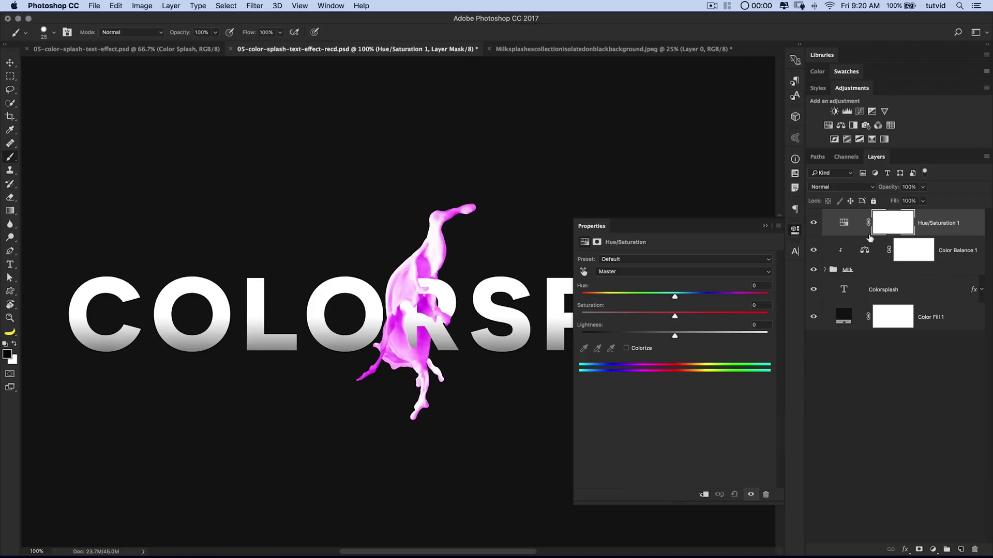
{"action": "key", "text": "super+alt+g"}
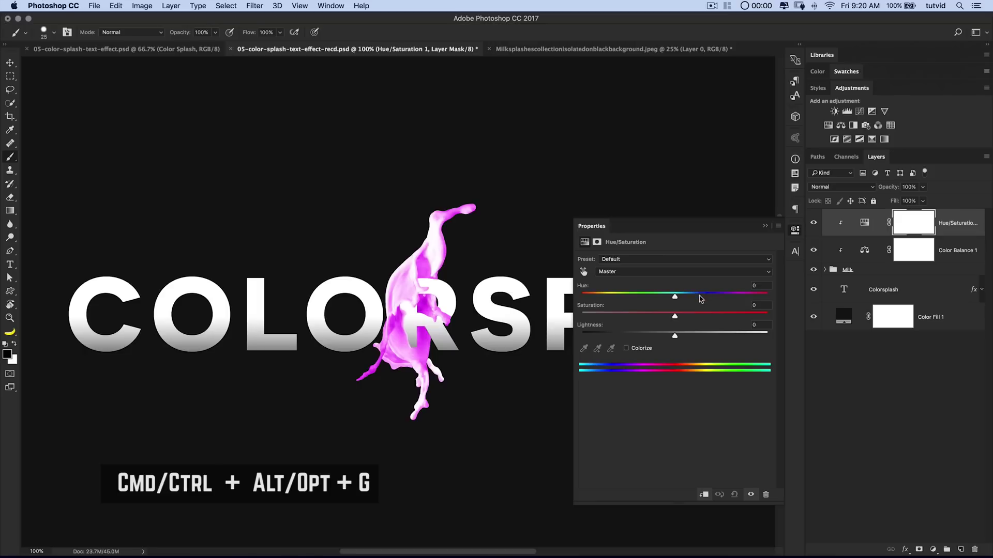
{"action": "left_click", "coordinate": [636, 352]}
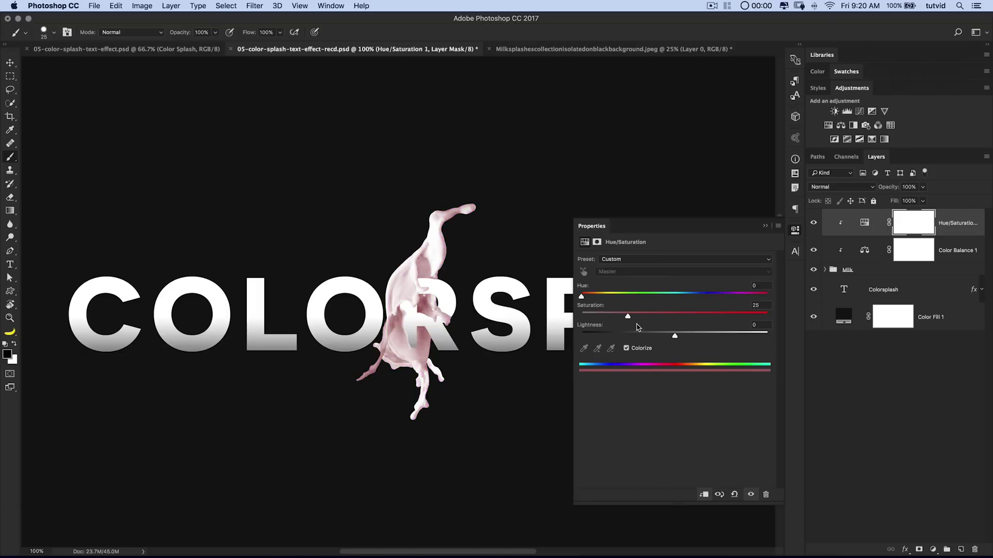
{"action": "left_click_drag", "start_coordinate": [627, 317], "coordinate": [778, 335]}
{"action": "left_click_drag", "start_coordinate": [581, 297], "coordinate": [745, 305]}
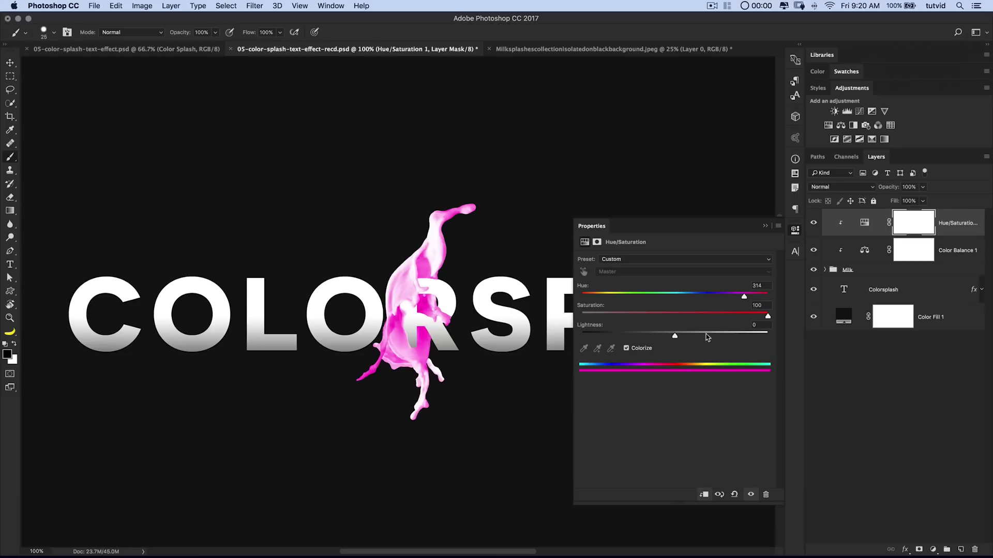
{"action": "left_click_drag", "start_coordinate": [676, 338], "coordinate": [660, 337]}
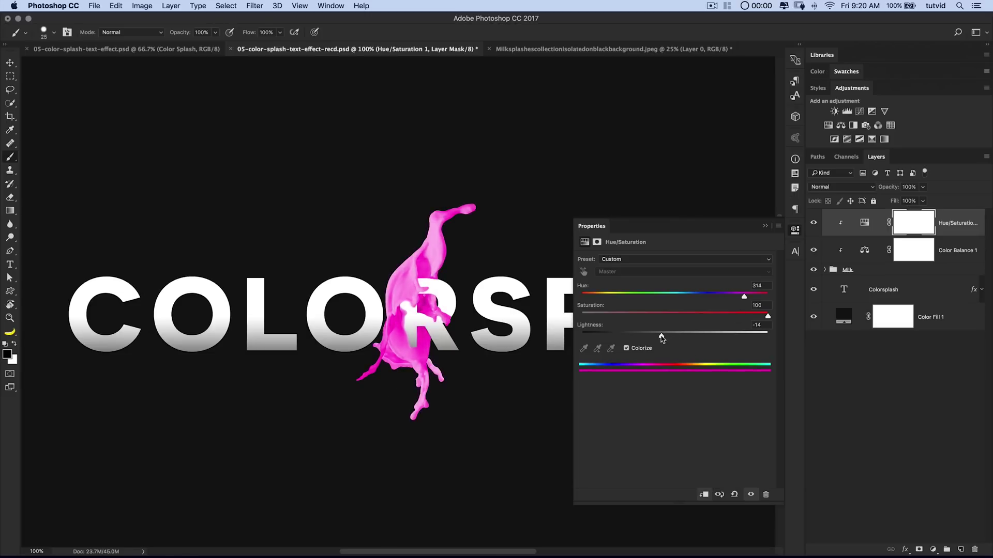
{"action": "left_click_drag", "start_coordinate": [661, 337], "coordinate": [676, 337]}
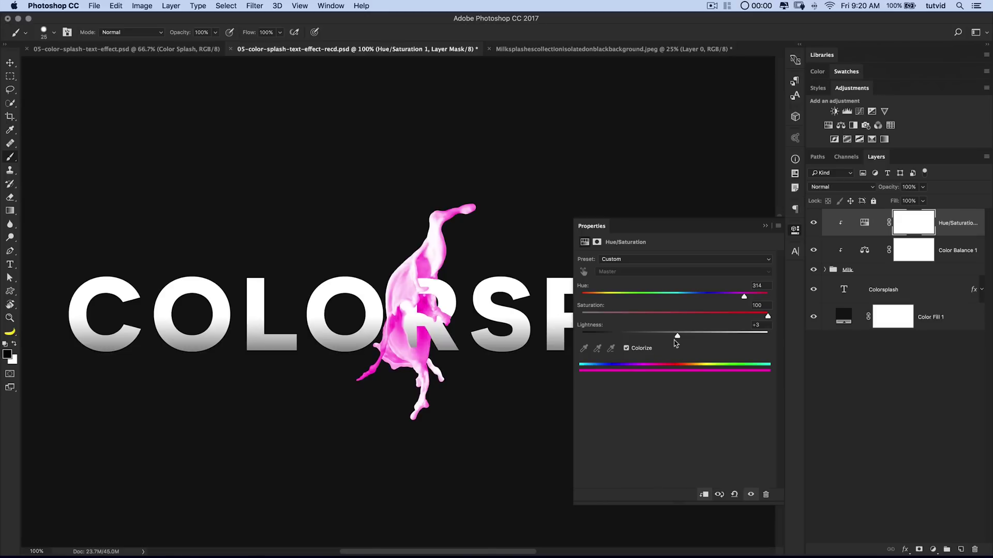
{"action": "left_click_drag", "start_coordinate": [676, 338], "coordinate": [666, 339]}
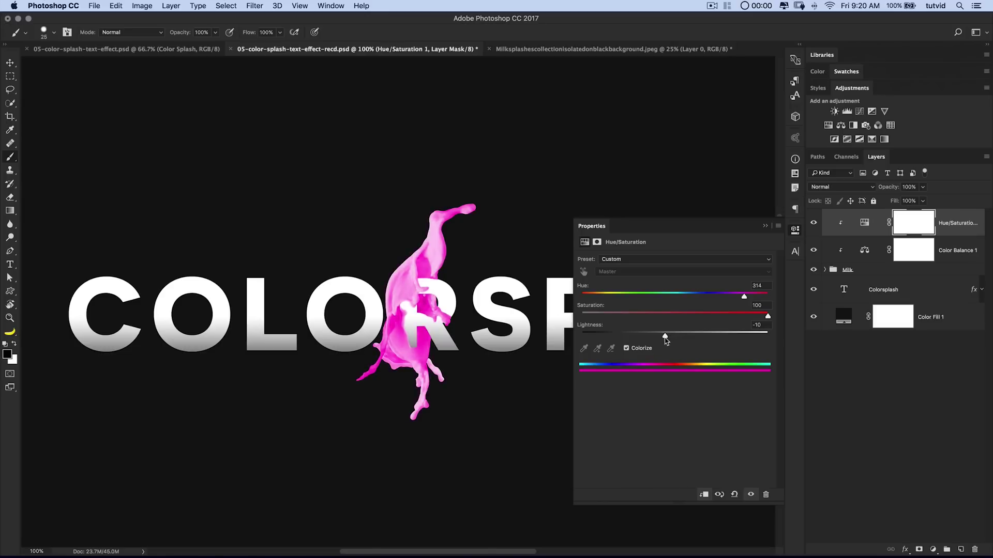
Move the Hue/Saturation adjustment below Color Balance, compare the splash with and without Color Balance, and leave Color Balance hidden
{"action": "left_click_drag", "start_coordinate": [859, 226], "coordinate": [862, 259]}
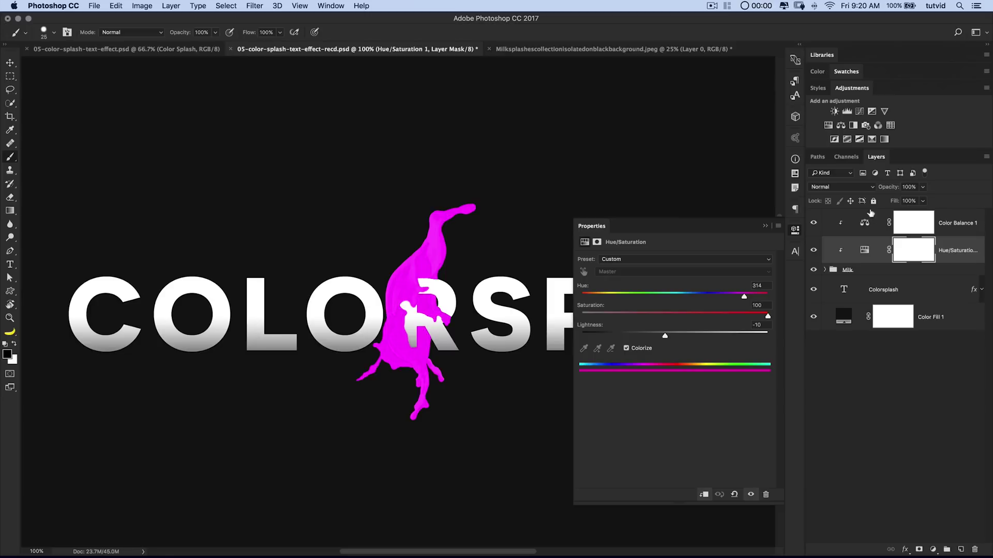
{"action": "left_click", "coordinate": [814, 223]}
{"action": "left_click", "coordinate": [813, 223]}
{"action": "left_click", "coordinate": [813, 223]}
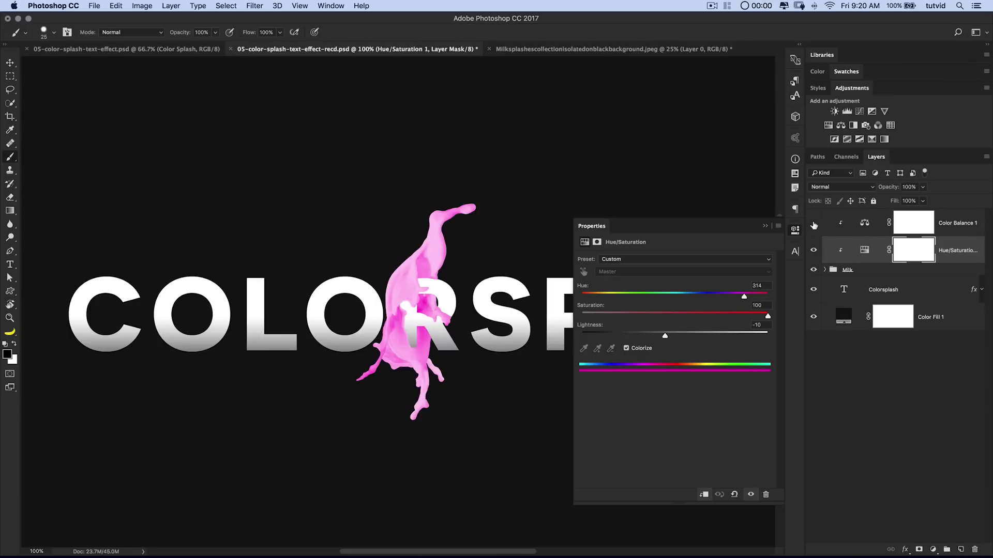
{"action": "left_click", "coordinate": [813, 223]}
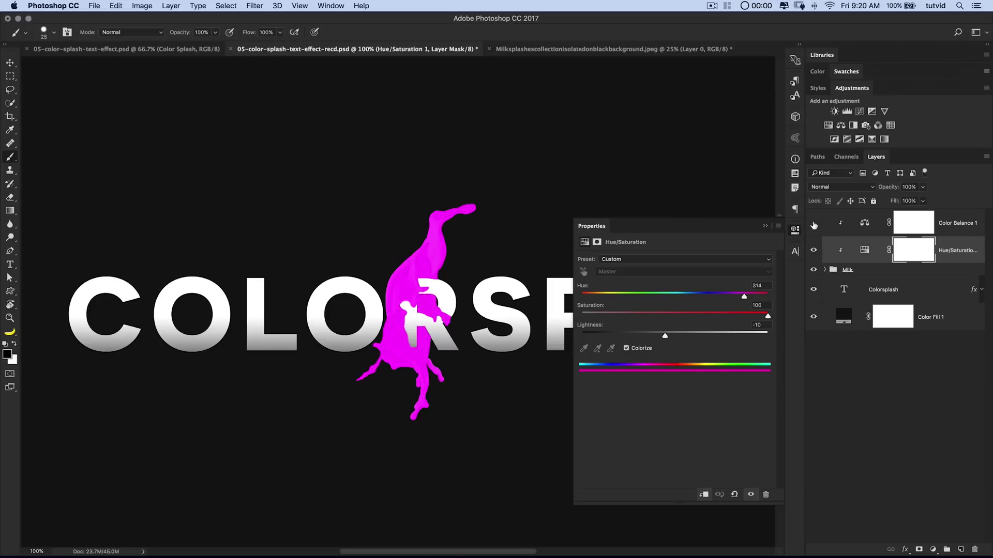
{"action": "left_click", "coordinate": [813, 224]}
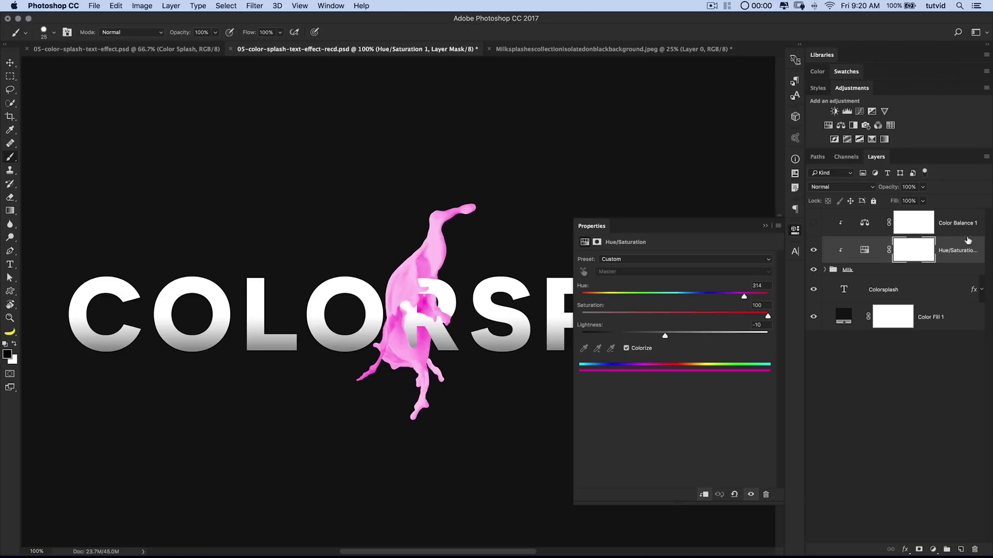
In the Hue/Saturation layer's blending options, split the This Layer highlight slider to about 165/255, apply it, and close the adjustment's properties
{"action": "double_click", "coordinate": [969, 245]}
{"action": "left_click_drag", "start_coordinate": [460, 225], "coordinate": [899, 116]}
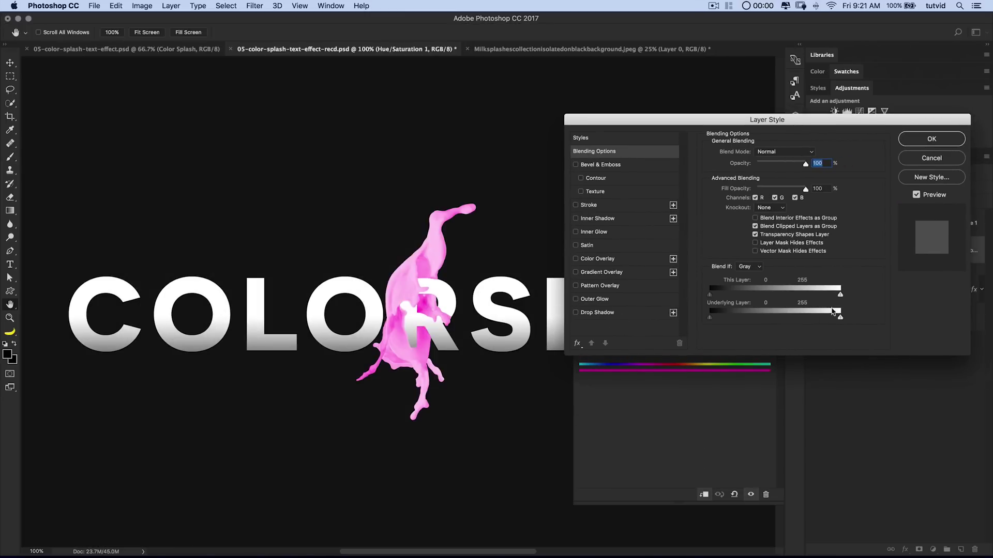
{"action": "key", "text": "alt"}
{"action": "left_click_drag", "start_coordinate": [841, 297], "coordinate": [793, 299]}
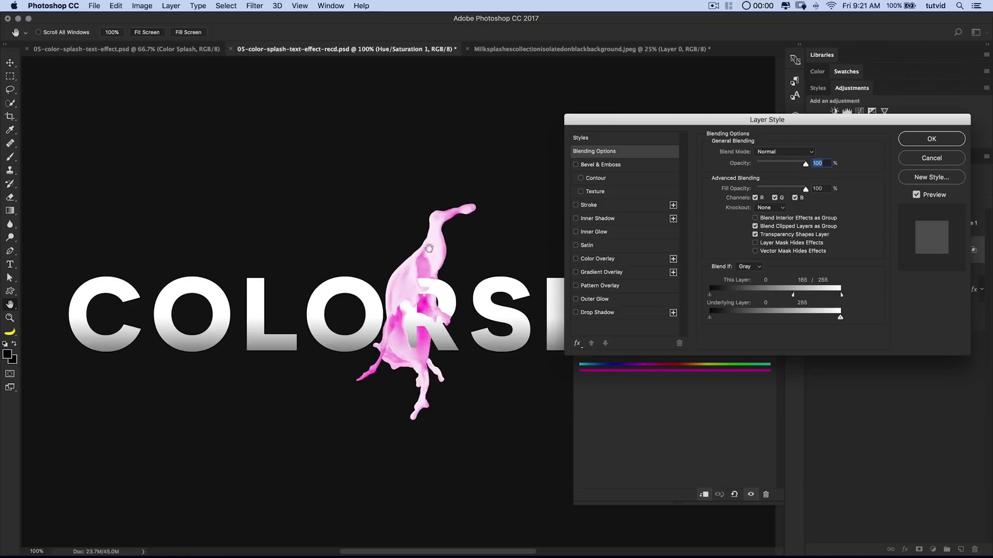
{"action": "mouse_move", "coordinate": [794, 296]}
{"action": "left_mouse_down"}
{"action": "mouse_move", "coordinate": [811, 296]}
{"action": "mouse_move", "coordinate": [791, 300]}
{"action": "left_mouse_up"}
{"action": "left_click", "coordinate": [926, 140]}
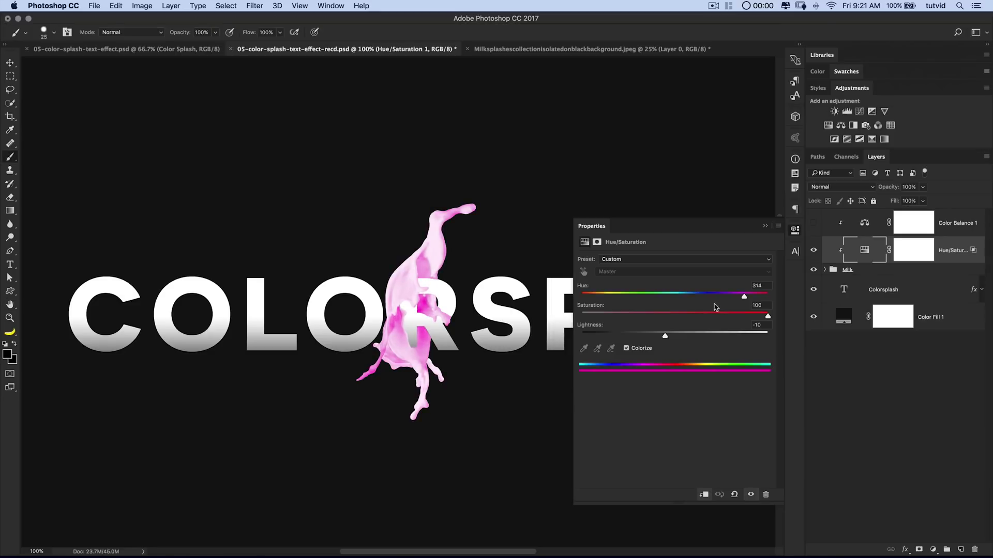
{"action": "left_click", "coordinate": [795, 232]}
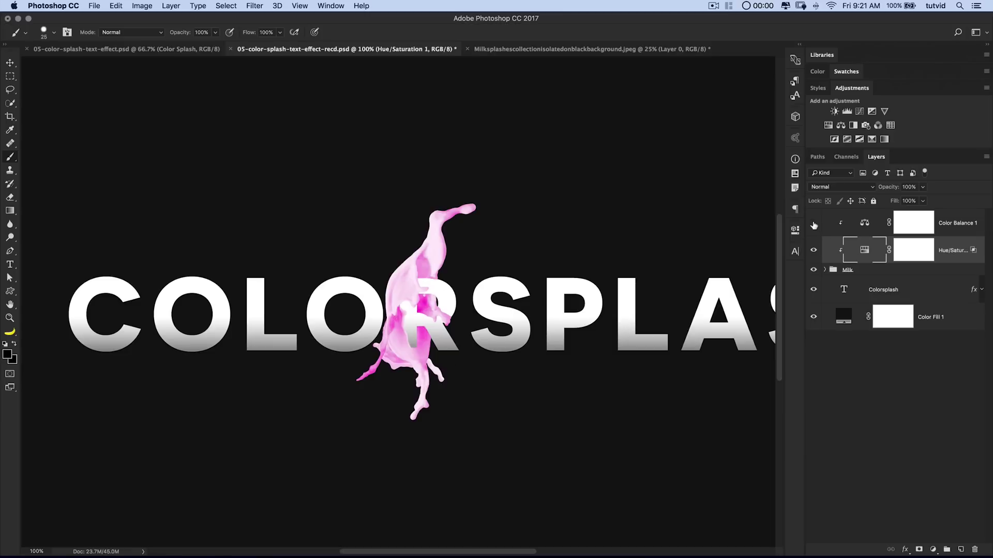
Show the Color Balance adjustment again and turn off its Preserve Luminosity option
{"action": "left_click", "coordinate": [813, 223]}
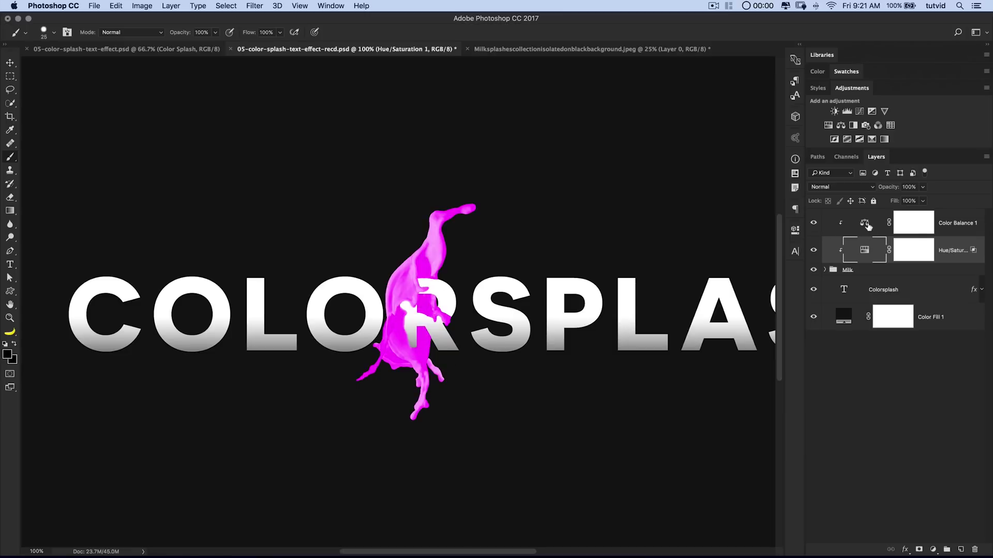
{"action": "left_click", "coordinate": [866, 226]}
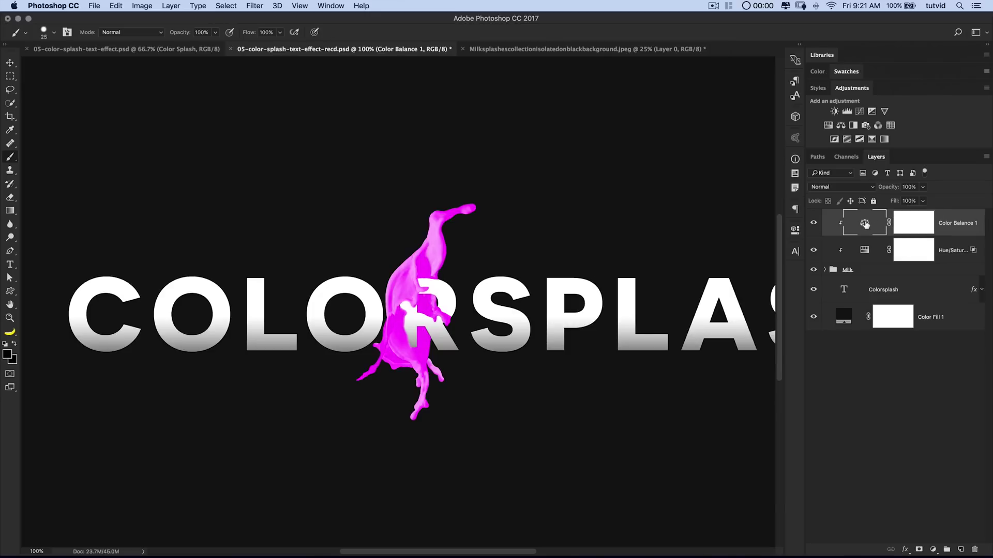
{"action": "double_click", "coordinate": [864, 224]}
{"action": "left_click", "coordinate": [584, 331]}
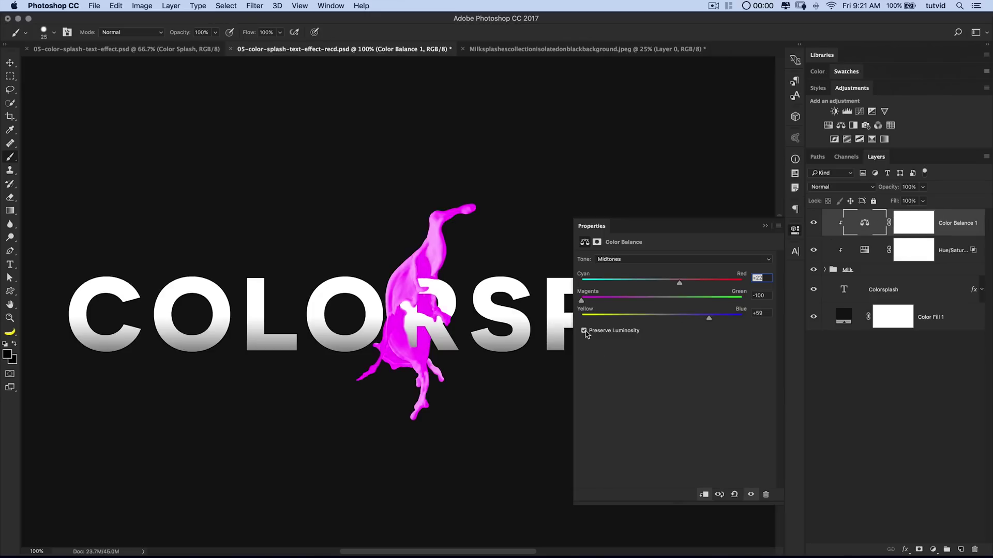
{"action": "left_click", "coordinate": [585, 331]}
Lower the Color Balance layer's opacity to 80%, compare the splash with and without it, and close its properties
{"action": "mouse_move", "coordinate": [895, 189]}
{"action": "left_mouse_down"}
{"action": "mouse_move", "coordinate": [884, 190]}
{"action": "mouse_move", "coordinate": [895, 192]}
{"action": "left_mouse_up"}
{"action": "left_click", "coordinate": [815, 226]}
{"action": "left_click", "coordinate": [815, 225]}
{"action": "left_click", "coordinate": [815, 226]}
{"action": "left_click", "coordinate": [815, 225]}
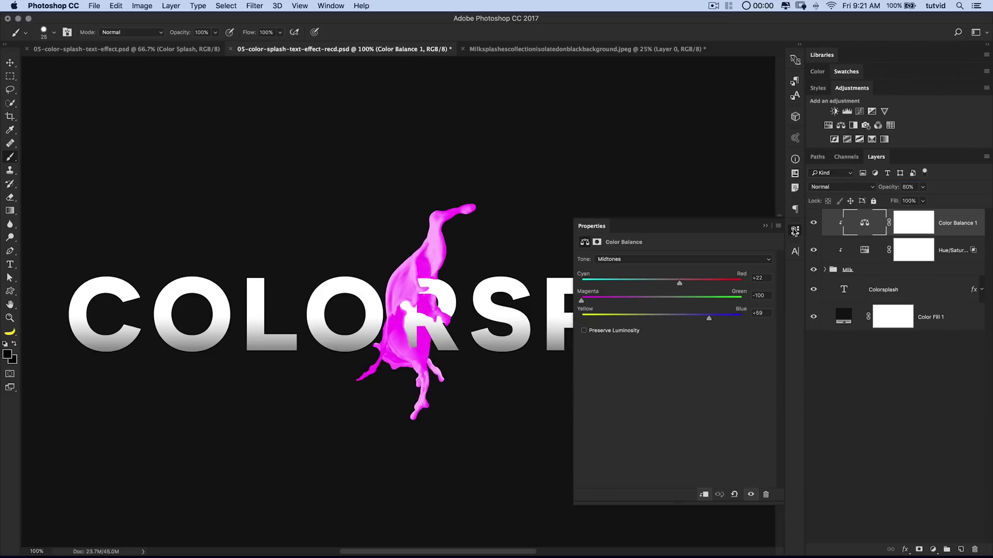
{"action": "left_click", "coordinate": [795, 231]}
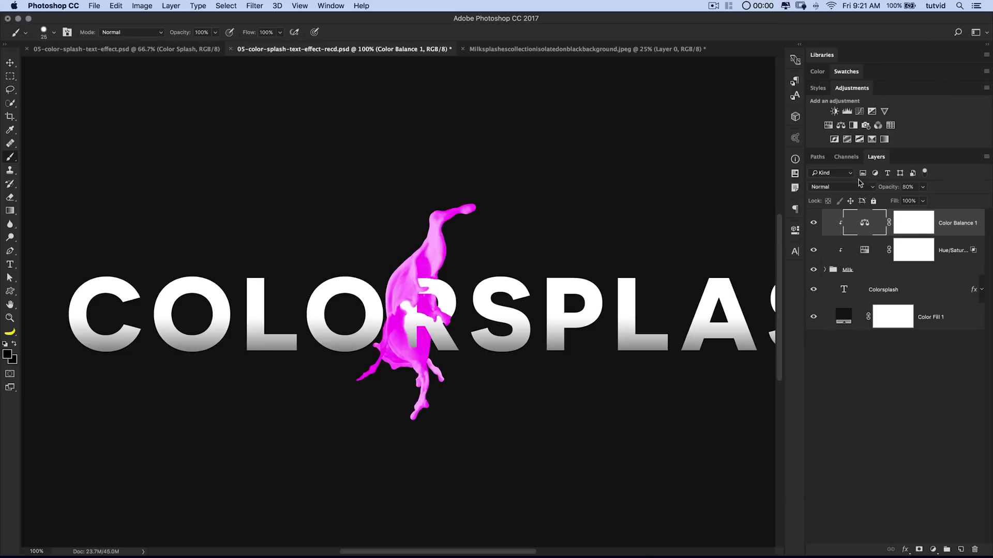
Add a Levels adjustment clipped to the Milk group with input levels 21, 0.92 and 217, and close its properties
{"action": "left_click", "coordinate": [846, 111]}
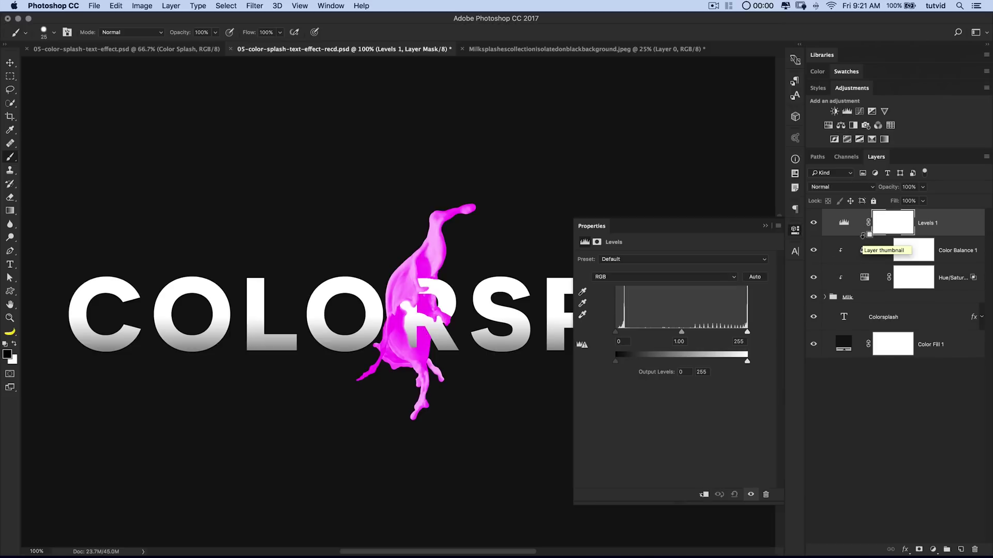
{"action": "left_click", "coordinate": [862, 235], "text": "alt"}
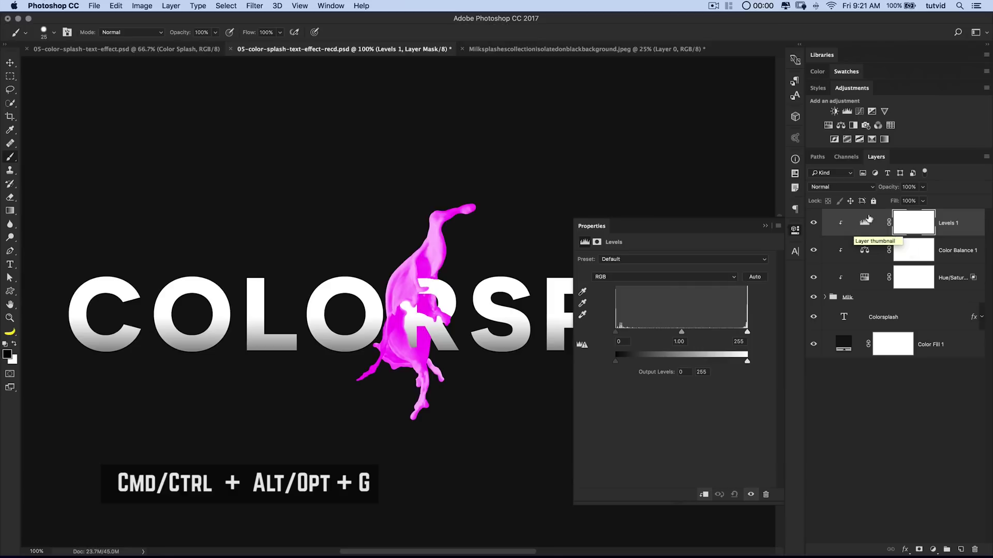
{"action": "left_click_drag", "start_coordinate": [615, 333], "coordinate": [631, 335]}
{"action": "left_click_drag", "start_coordinate": [747, 332], "coordinate": [673, 335]}
{"action": "left_click_drag", "start_coordinate": [680, 336], "coordinate": [683, 336]}
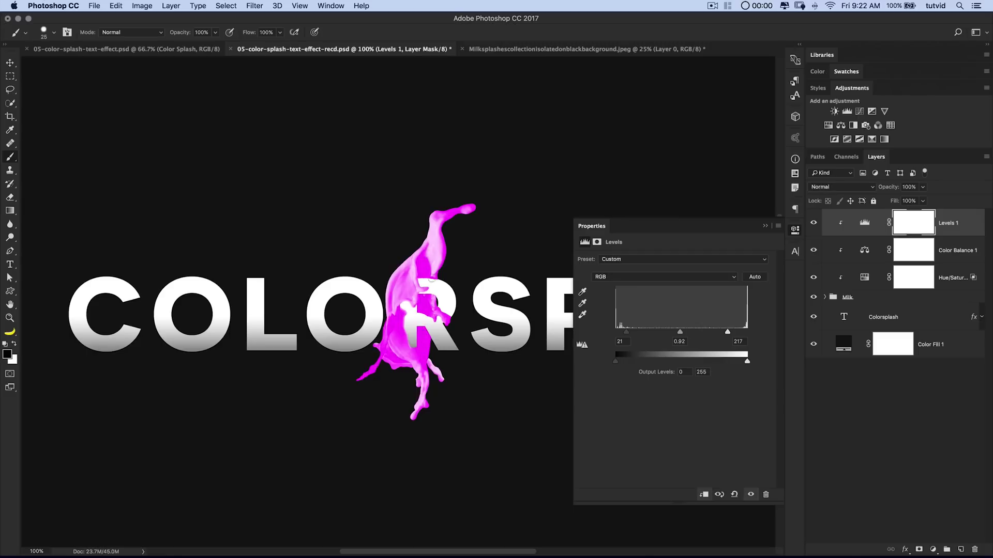
{"action": "left_click", "coordinate": [795, 231]}
Set the Color Balance layer's opacity to 71% and the Hue/Saturation layer's opacity to 90%
{"action": "left_click", "coordinate": [864, 254]}
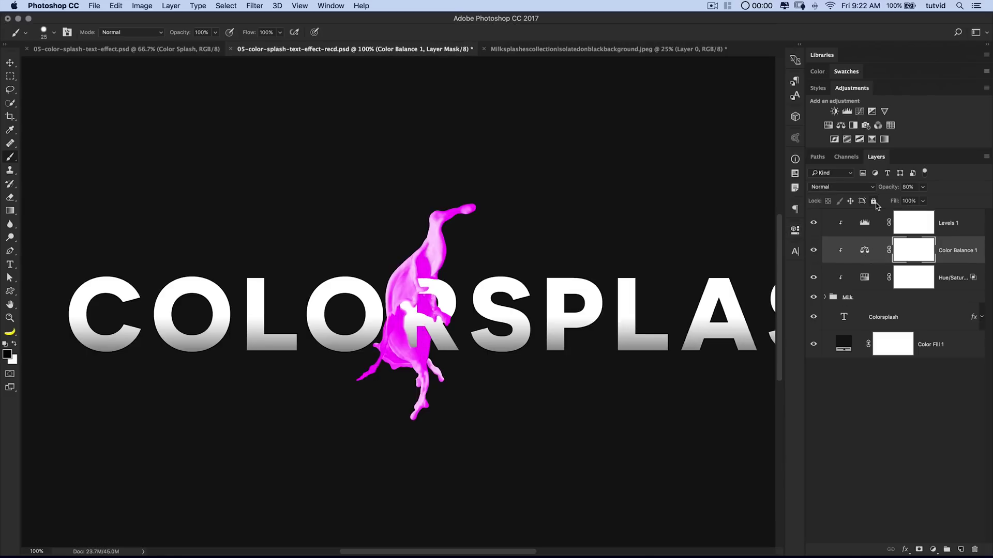
{"action": "mouse_move", "coordinate": [888, 190]}
{"action": "left_mouse_down"}
{"action": "mouse_move", "coordinate": [880, 189]}
{"action": "mouse_move", "coordinate": [893, 189]}
{"action": "left_mouse_up"}
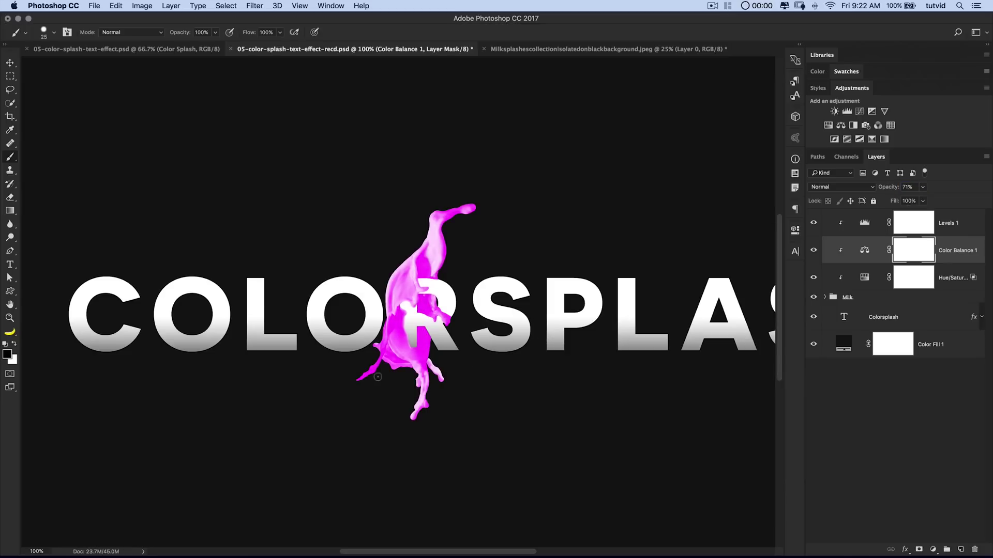
{"action": "left_click", "coordinate": [862, 281]}
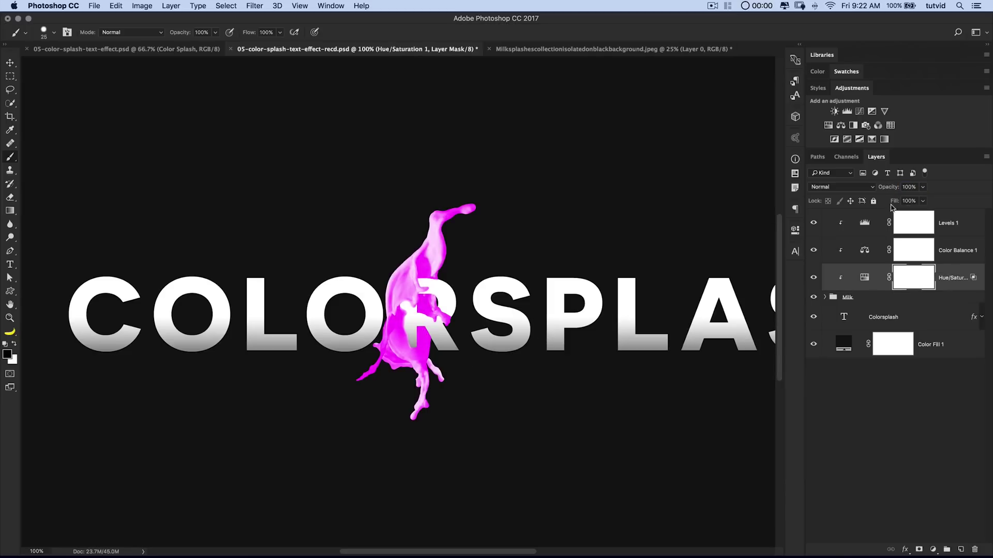
{"action": "mouse_move", "coordinate": [881, 190]}
{"action": "left_mouse_down"}
{"action": "mouse_move", "coordinate": [904, 193]}
{"action": "mouse_move", "coordinate": [887, 189]}
{"action": "left_mouse_up"}
Compare the splash with and without the Levels adjustment and with and without the Color Balance adjustment
{"action": "left_click", "coordinate": [816, 222]}
{"action": "left_click", "coordinate": [816, 222]}
{"action": "left_click", "coordinate": [871, 223]}
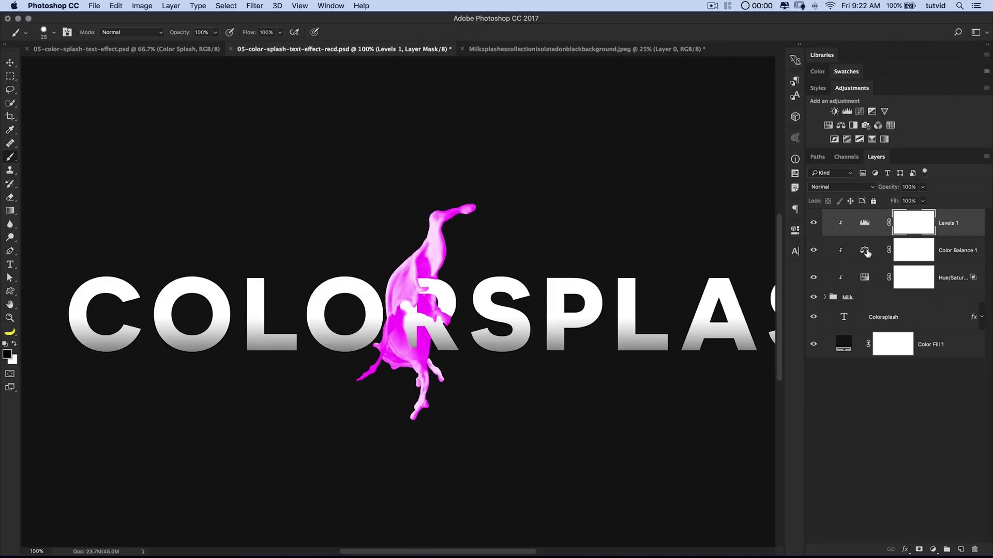
{"action": "left_click", "coordinate": [866, 251]}
{"action": "left_click", "coordinate": [816, 252]}
{"action": "left_click", "coordinate": [815, 252]}
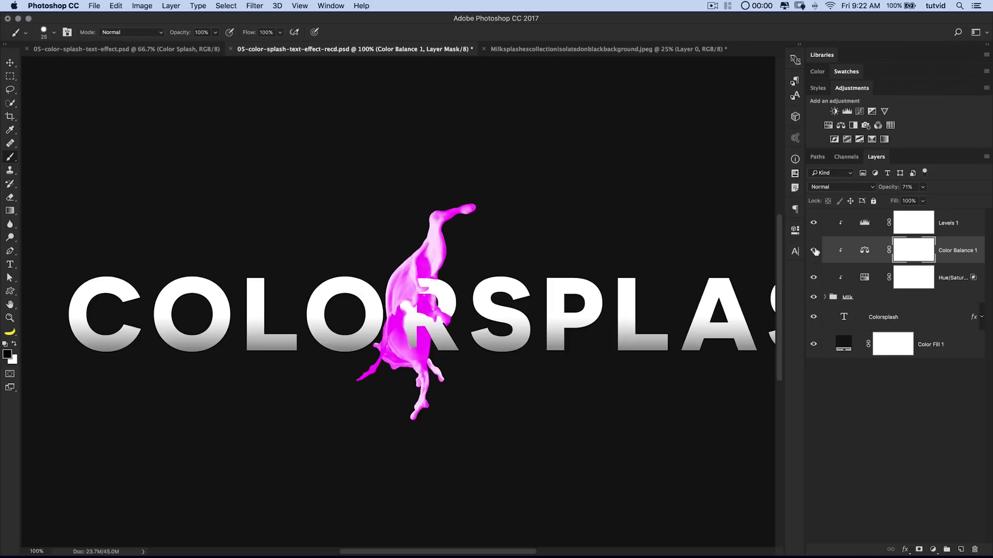
Try the Multiply blend mode on the Color Balance layer and return it to Normal
{"action": "left_click", "coordinate": [863, 189]}
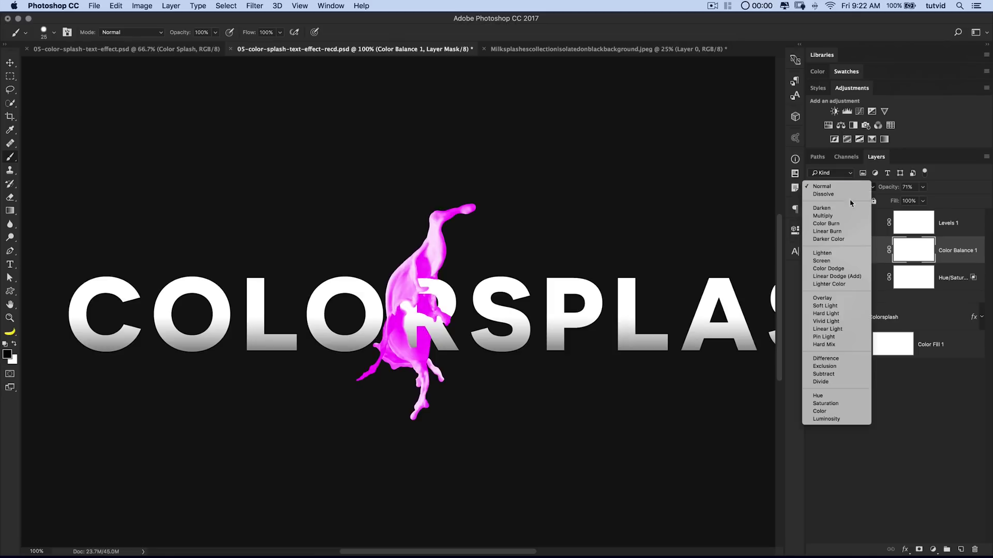
{"action": "left_click", "coordinate": [848, 216]}
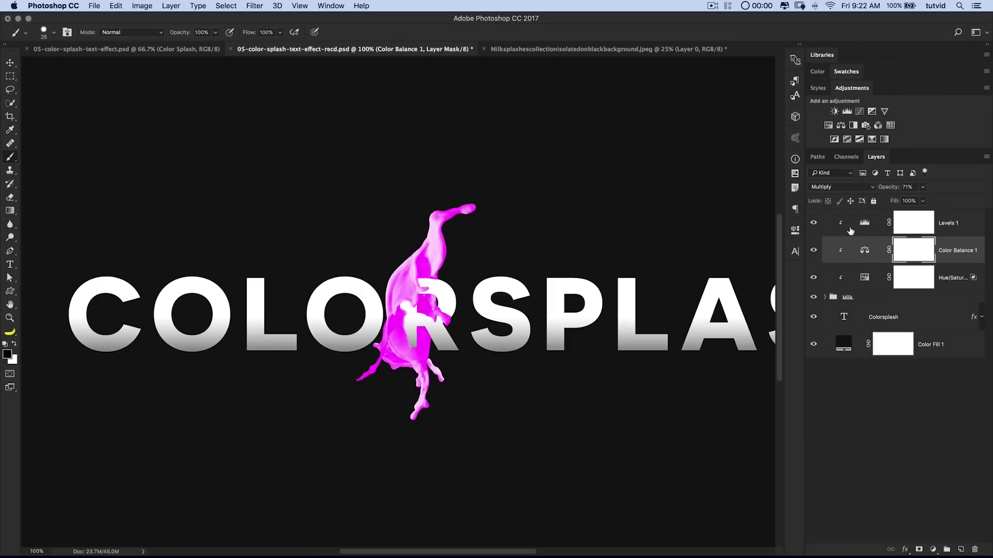
{"action": "left_click", "coordinate": [851, 189]}
{"action": "left_click", "coordinate": [827, 155]}
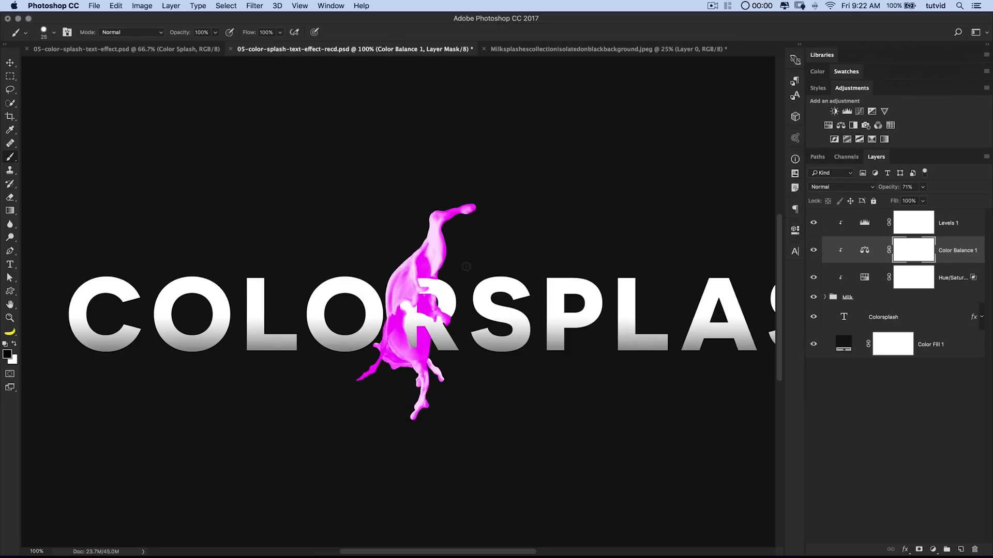
{"action": "left_click", "coordinate": [959, 275]}
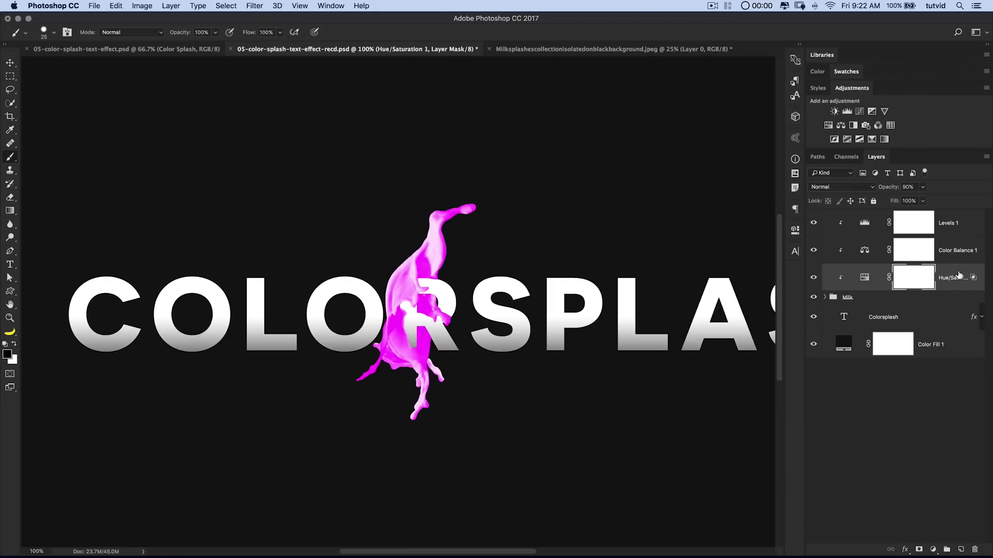
{"action": "left_click", "coordinate": [941, 253]}
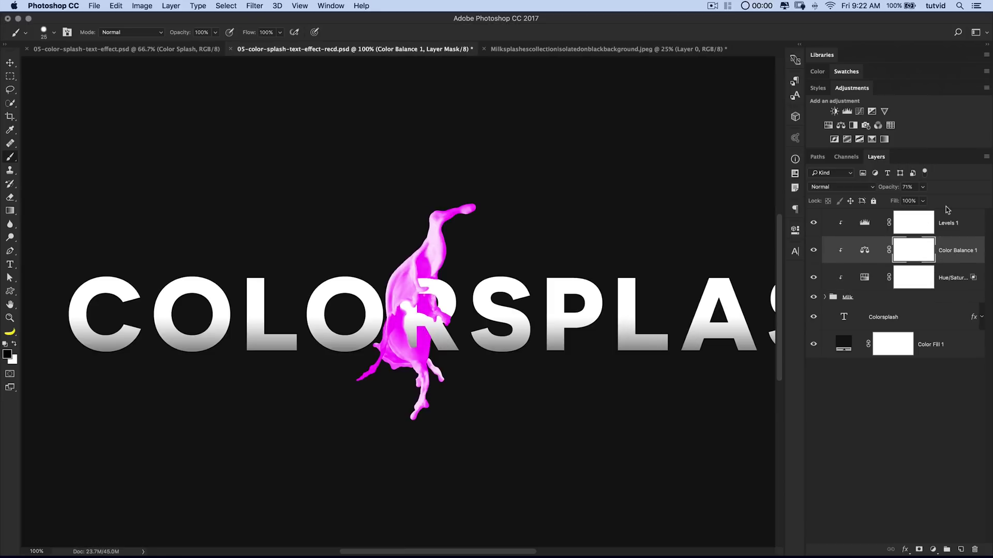
{"action": "left_click", "coordinate": [953, 231]}
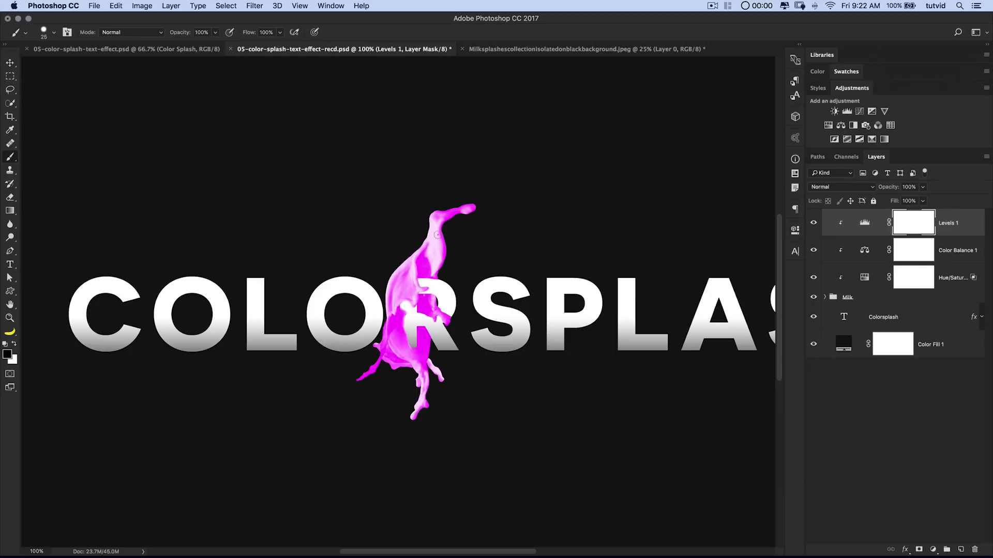
Create a new layer named "shadows" directly above the Colorsplash text layer, beneath the Milk group
{"action": "key", "text": "z"}
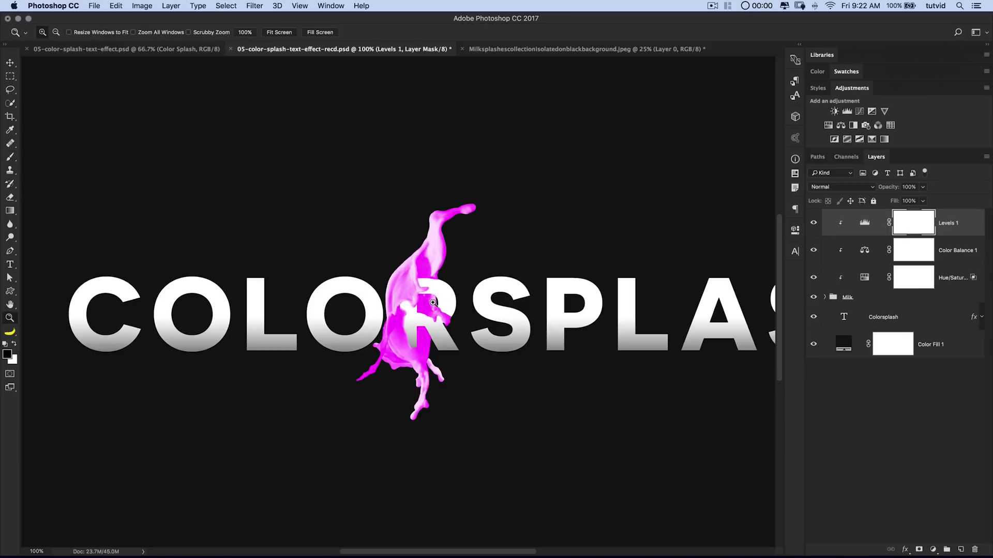
{"action": "left_click", "coordinate": [430, 284]}
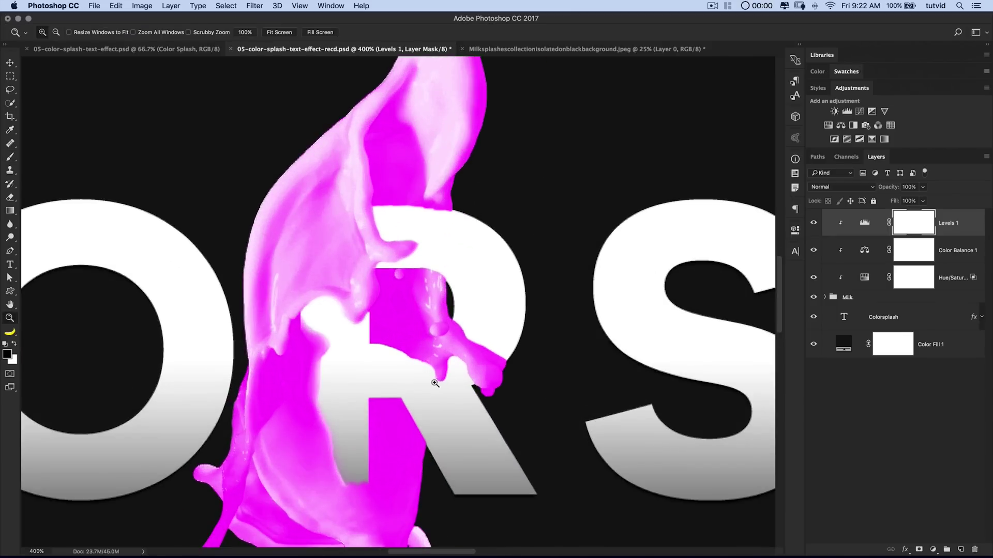
{"action": "left_click", "coordinate": [440, 401], "text": "alt"}
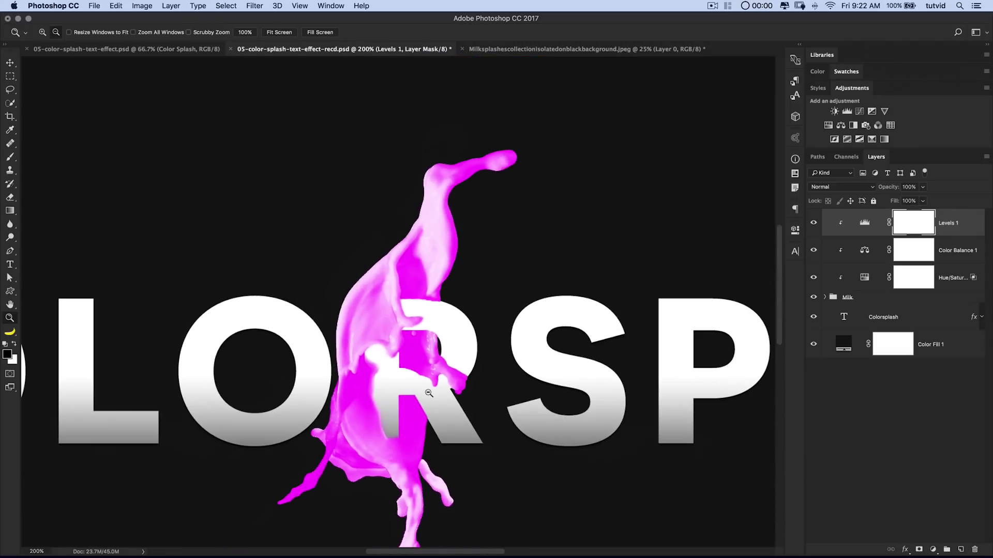
{"action": "left_click_drag", "start_coordinate": [409, 389], "coordinate": [426, 367]}
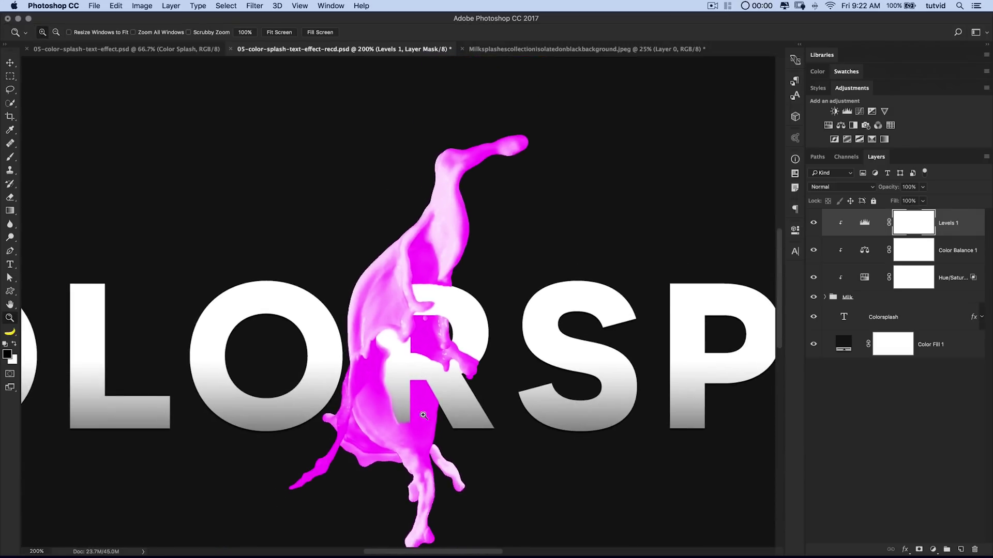
{"action": "left_click", "coordinate": [824, 297]}
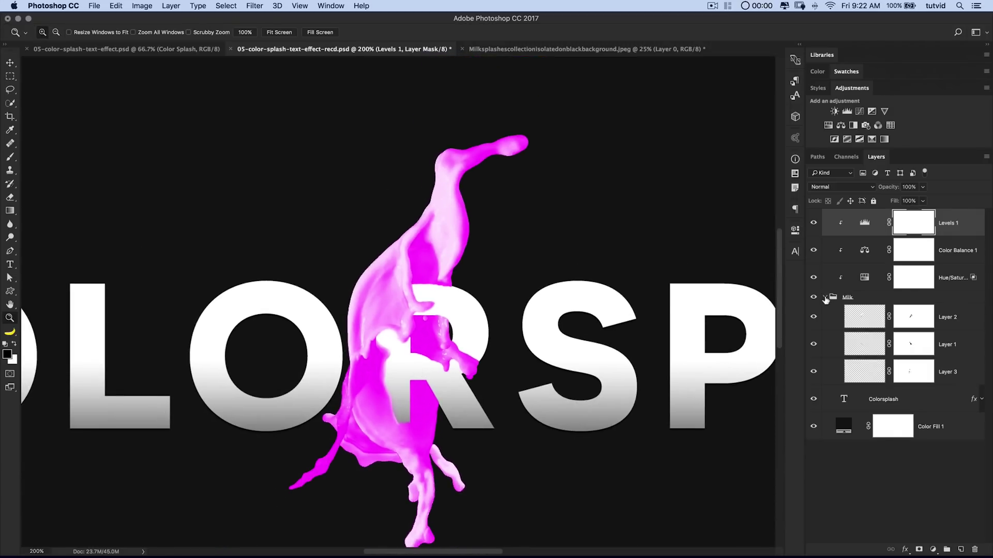
{"action": "left_click", "coordinate": [824, 297]}
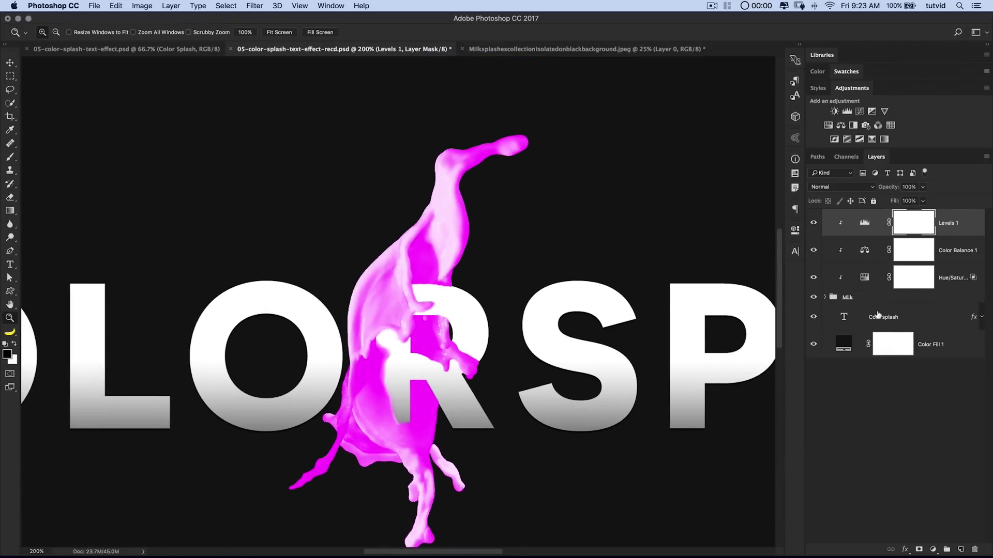
{"action": "left_click", "coordinate": [872, 321]}
{"action": "left_click", "coordinate": [960, 549]}
{"action": "double_click", "coordinate": [877, 318]}
{"action": "type", "text": "shadows"}
{"action": "key", "text": "Return"}
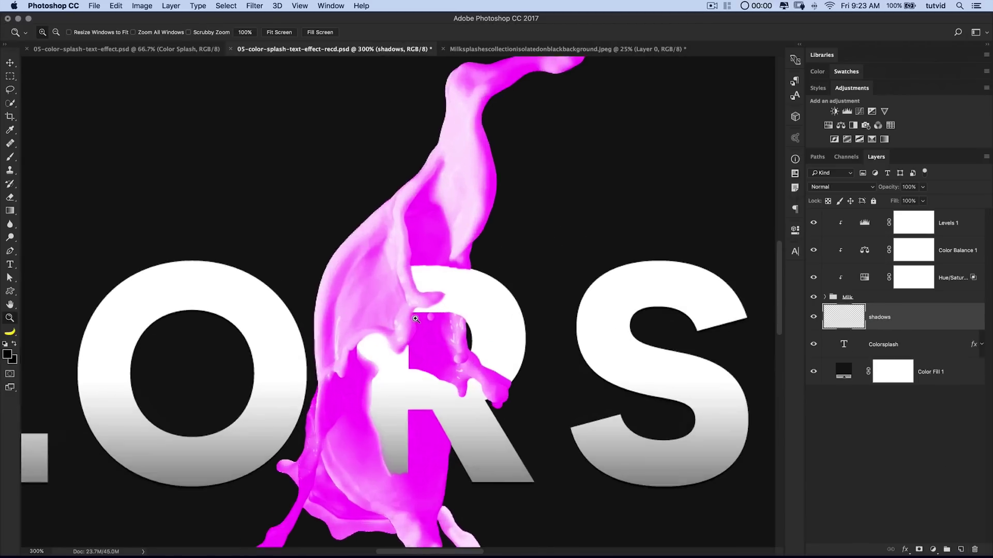
Set up a soft black brush with 10% opacity, 0% hardness and a size of 11 px for the shadows around the R
{"action": "left_click", "coordinate": [417, 320]}
{"action": "key", "text": "b"}
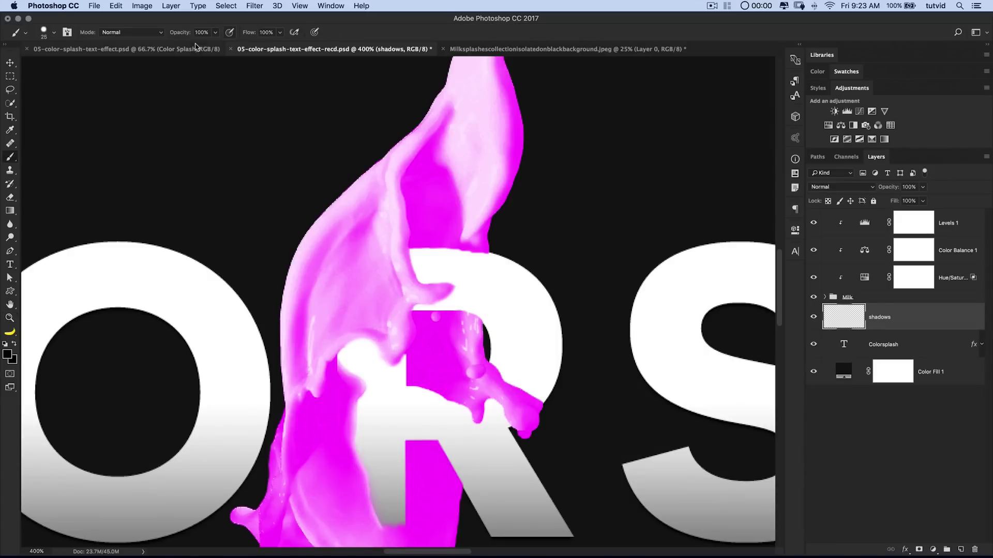
{"action": "left_click_drag", "start_coordinate": [213, 33], "coordinate": [171, 47]}
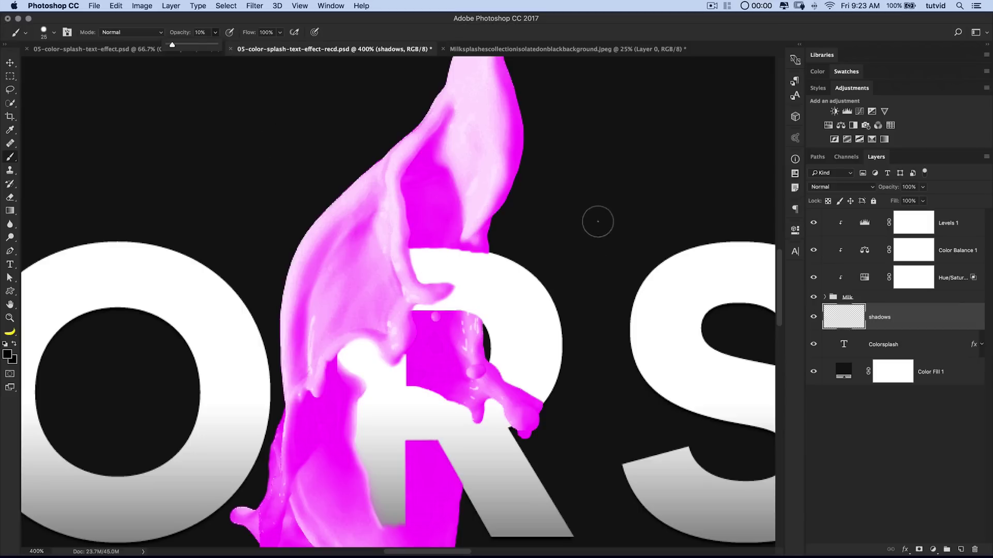
{"action": "right_click", "coordinate": [190, 130]}
{"action": "left_click_drag", "start_coordinate": [288, 175], "coordinate": [207, 161]}
{"action": "left_click", "coordinate": [925, 317]}
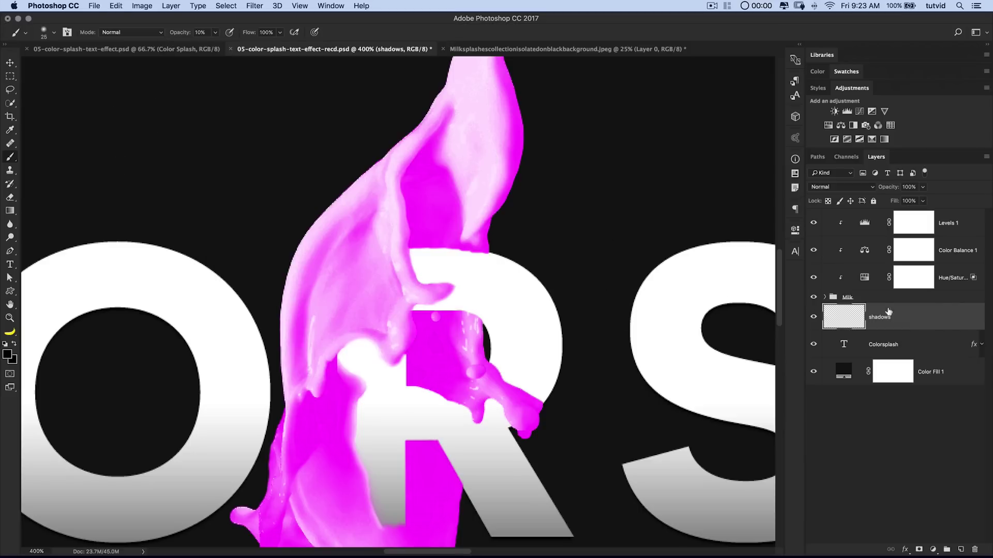
{"action": "right_click", "coordinate": [422, 266]}
{"action": "left_click_drag", "start_coordinate": [480, 293], "coordinate": [474, 293]}
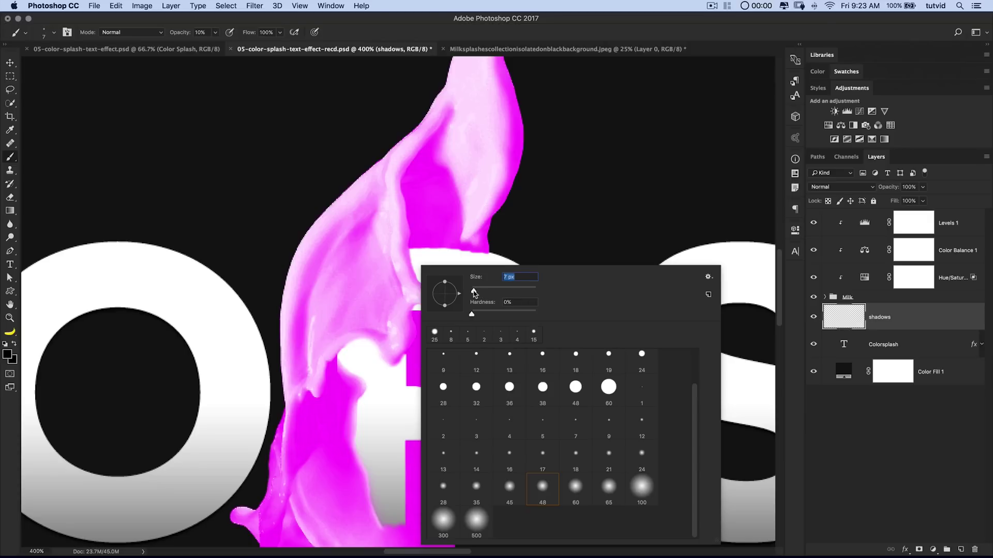
{"action": "left_click", "coordinate": [407, 256]}
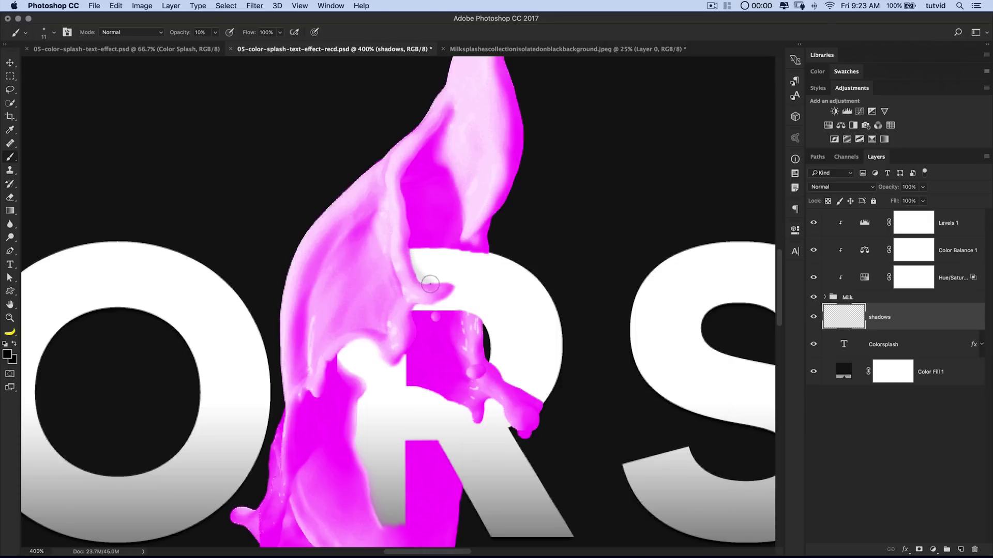
Paint soft black shadows on the R beneath the splash edges along its crossbar and stem, enlarging the brush to 25 px
{"action": "mouse_move", "coordinate": [407, 251]}
{"action": "left_mouse_down"}
{"action": "mouse_move", "coordinate": [414, 279]}
{"action": "mouse_move", "coordinate": [439, 287]}
{"action": "mouse_move", "coordinate": [415, 308]}
{"action": "mouse_move", "coordinate": [449, 295]}
{"action": "mouse_move", "coordinate": [452, 311]}
{"action": "mouse_move", "coordinate": [412, 308]}
{"action": "mouse_move", "coordinate": [449, 289]}
{"action": "left_mouse_up"}
{"action": "key", "text": "bracketright"}
{"action": "key", "text": "bracketright"}
{"action": "mouse_move", "coordinate": [355, 356]}
{"action": "left_mouse_down"}
{"action": "mouse_move", "coordinate": [360, 383]}
{"action": "mouse_move", "coordinate": [352, 346]}
{"action": "mouse_move", "coordinate": [338, 364]}
{"action": "mouse_move", "coordinate": [369, 346]}
{"action": "left_mouse_up"}
{"action": "key", "text": "bracketright"}
{"action": "mouse_move", "coordinate": [424, 402]}
{"action": "left_mouse_down"}
{"action": "mouse_move", "coordinate": [479, 422]}
{"action": "mouse_move", "coordinate": [463, 418]}
{"action": "mouse_move", "coordinate": [489, 405]}
{"action": "mouse_move", "coordinate": [520, 430]}
{"action": "mouse_move", "coordinate": [507, 413]}
{"action": "mouse_move", "coordinate": [453, 400]}
{"action": "mouse_move", "coordinate": [406, 366]}
{"action": "mouse_move", "coordinate": [461, 410]}
{"action": "mouse_move", "coordinate": [481, 361]}
{"action": "left_mouse_up"}
{"action": "left_click", "coordinate": [461, 410]}
{"action": "key", "text": "super+z"}
{"action": "left_click_drag", "start_coordinate": [350, 327], "coordinate": [384, 496]}
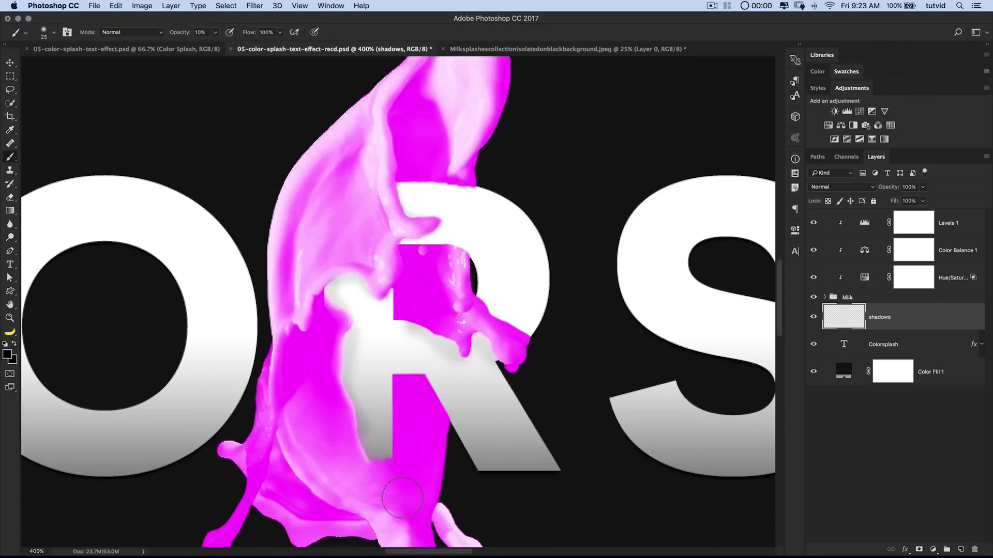
Build up the shadows on the R's leg, bowl and top edge where the splash overlaps the letter
{"action": "mouse_move", "coordinate": [406, 381]}
{"action": "left_mouse_down"}
{"action": "mouse_move", "coordinate": [450, 404]}
{"action": "mouse_move", "coordinate": [419, 379]}
{"action": "mouse_move", "coordinate": [451, 439]}
{"action": "mouse_move", "coordinate": [410, 362]}
{"action": "left_mouse_up"}
{"action": "mouse_move", "coordinate": [440, 288]}
{"action": "left_mouse_down"}
{"action": "mouse_move", "coordinate": [427, 288]}
{"action": "mouse_move", "coordinate": [428, 298]}
{"action": "left_mouse_up"}
{"action": "left_click_drag", "start_coordinate": [432, 202], "coordinate": [476, 225]}
{"action": "left_click_drag", "start_coordinate": [448, 165], "coordinate": [461, 160]}
{"action": "key", "text": "super+z"}
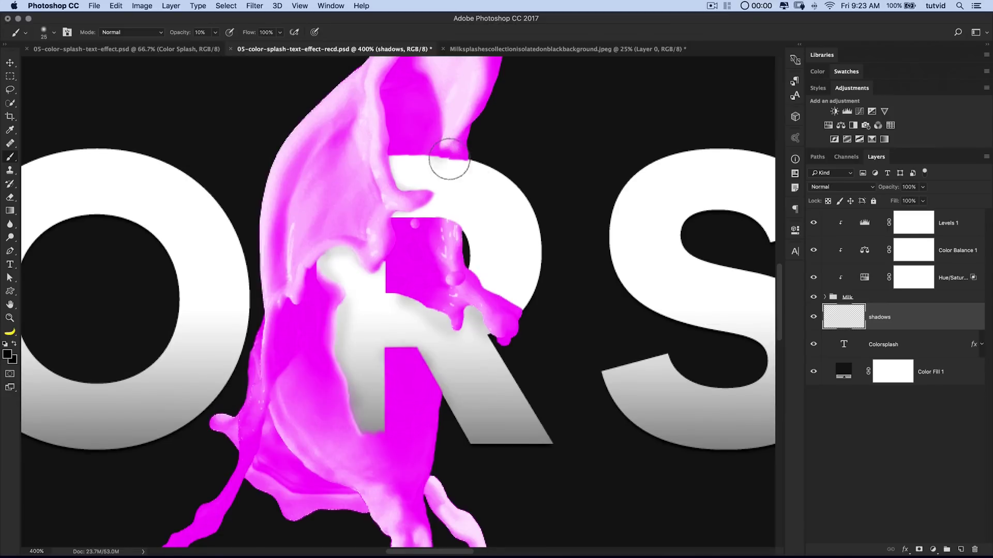
{"action": "left_click_drag", "start_coordinate": [459, 160], "coordinate": [427, 159]}
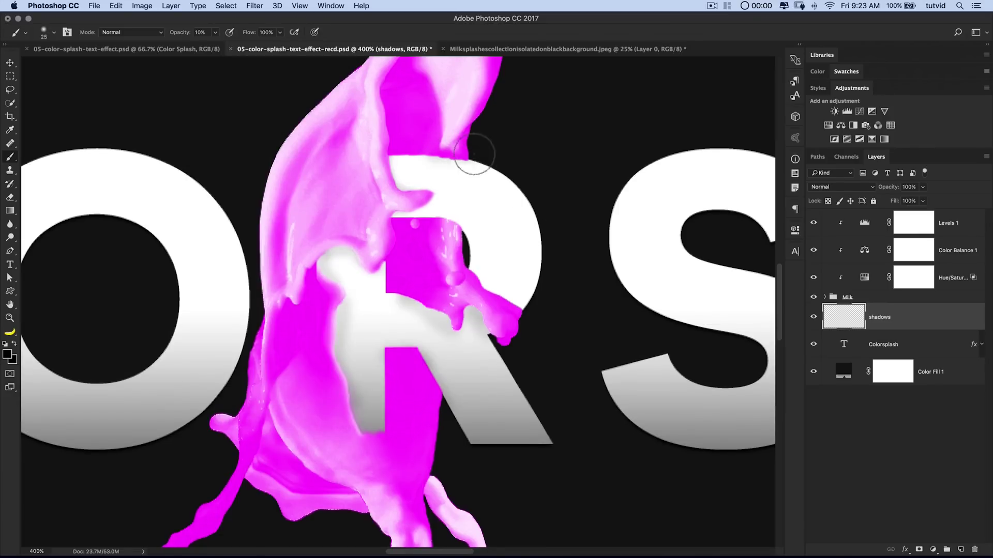
Apply a Gaussian Blur with a radius of 5 pixels to the shadows layer
{"action": "key", "text": "super+plus"}
{"action": "key", "text": "super+minus"}
{"action": "key", "text": "super+minus"}
{"action": "key", "text": "super+minus"}
{"action": "key", "text": "super+minus"}
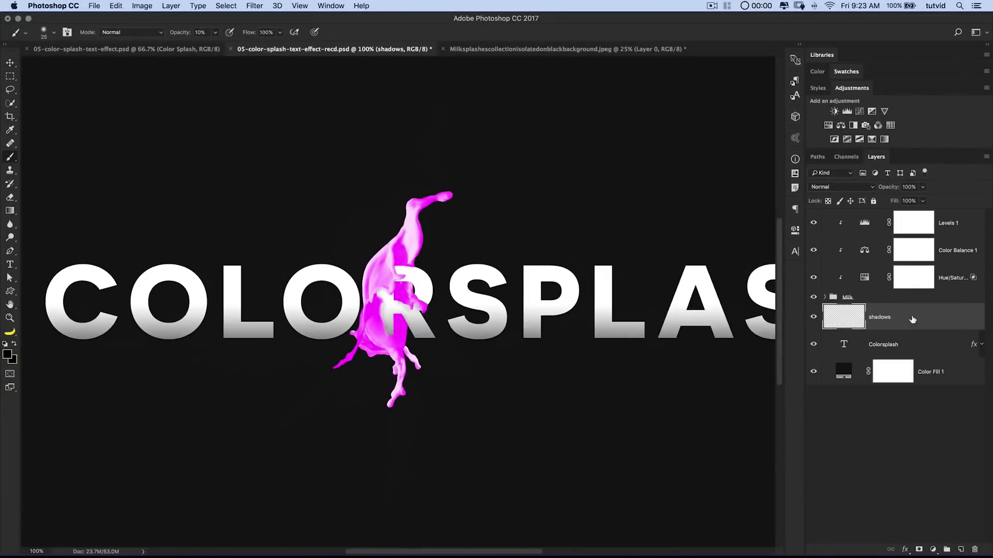
{"action": "left_click", "coordinate": [254, 6]}
{"action": "mouse_move", "coordinate": [289, 129]}
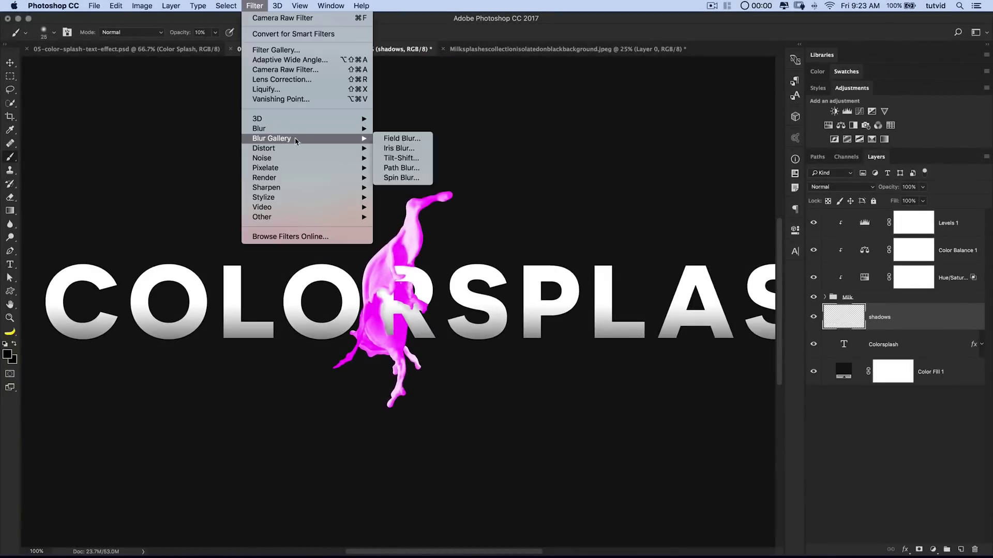
{"action": "left_click", "coordinate": [403, 168]}
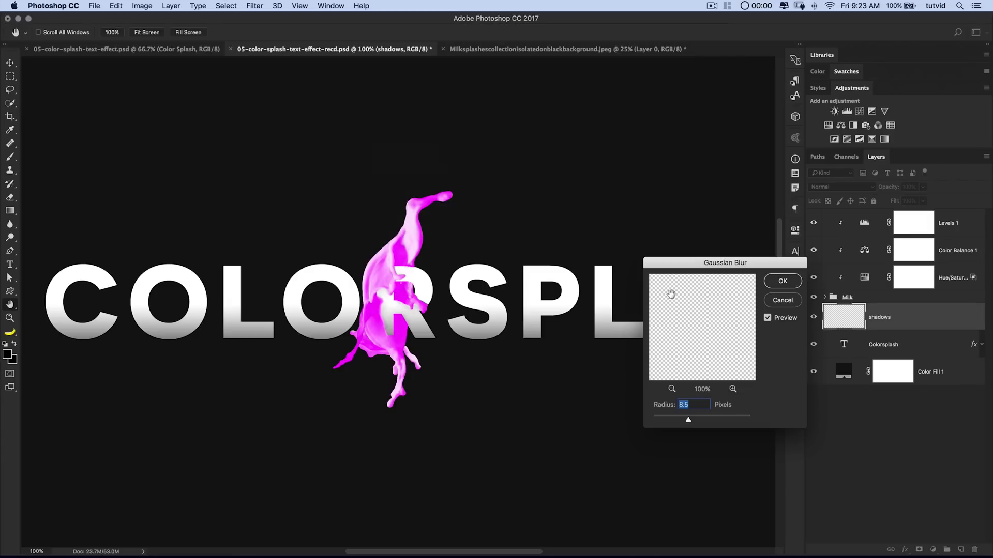
{"action": "type", "text": "3"}
{"action": "left_click_drag", "start_coordinate": [683, 405], "coordinate": [640, 405]}
{"action": "type", "text": "5"}
{"action": "left_click", "coordinate": [783, 282]}
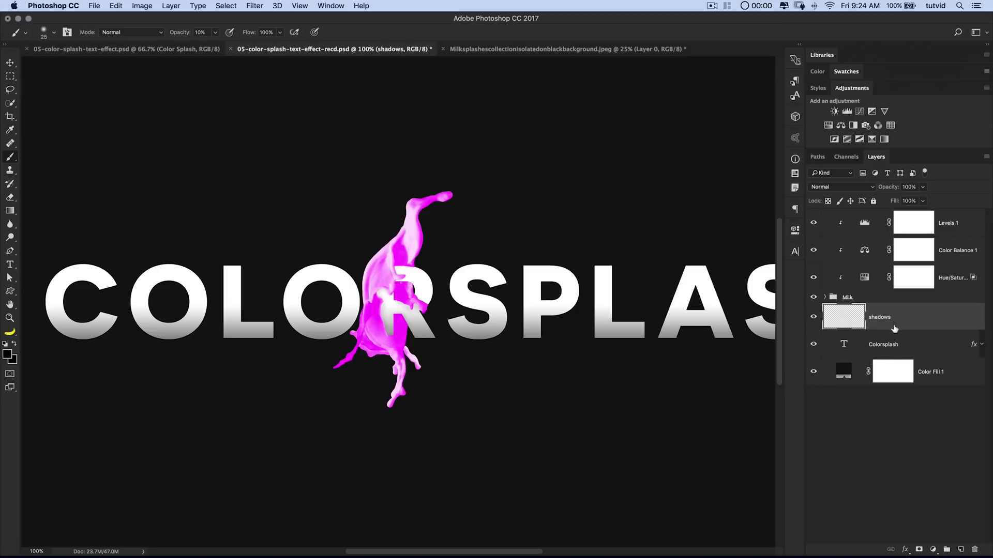
Mask the shadows layer to the outline of the Colorsplash text and compare the artwork with and without the shadows
{"action": "left_click", "coordinate": [841, 345], "text": "super"}
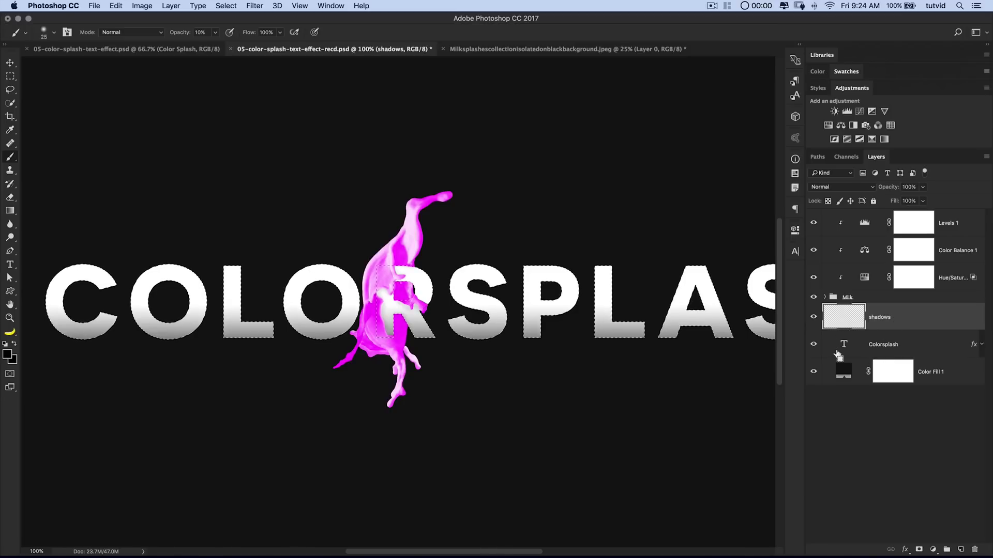
{"action": "left_click", "coordinate": [919, 550]}
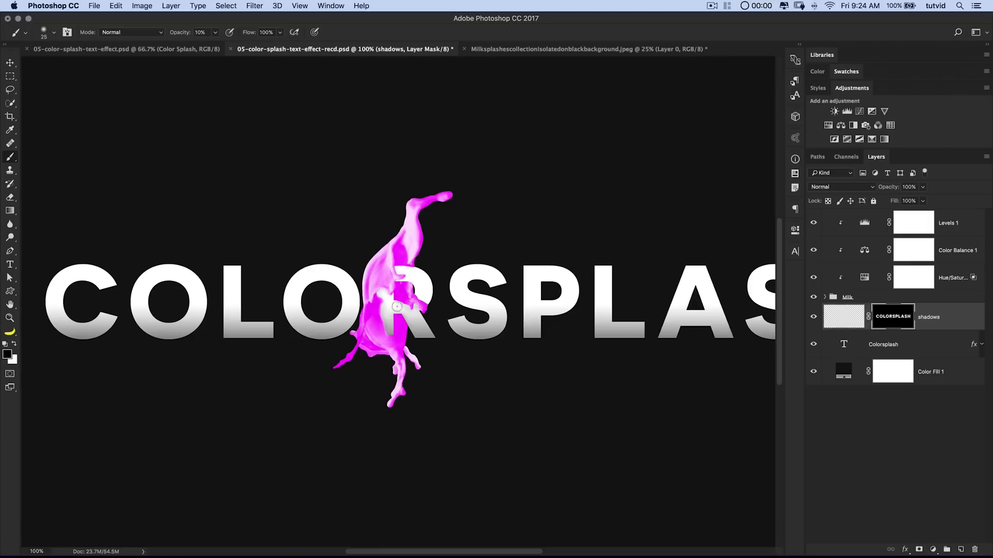
{"action": "left_click", "coordinate": [814, 320]}
{"action": "left_click", "coordinate": [815, 319]}
Duplicate the Colorsplash text layer and mask the copy to reveal only a rectangular area around the letters COLO
{"action": "mouse_move", "coordinate": [371, 348]}
{"action": "left_mouse_down"}
{"action": "mouse_move", "coordinate": [524, 372]}
{"action": "mouse_move", "coordinate": [521, 339]}
{"action": "left_mouse_up"}
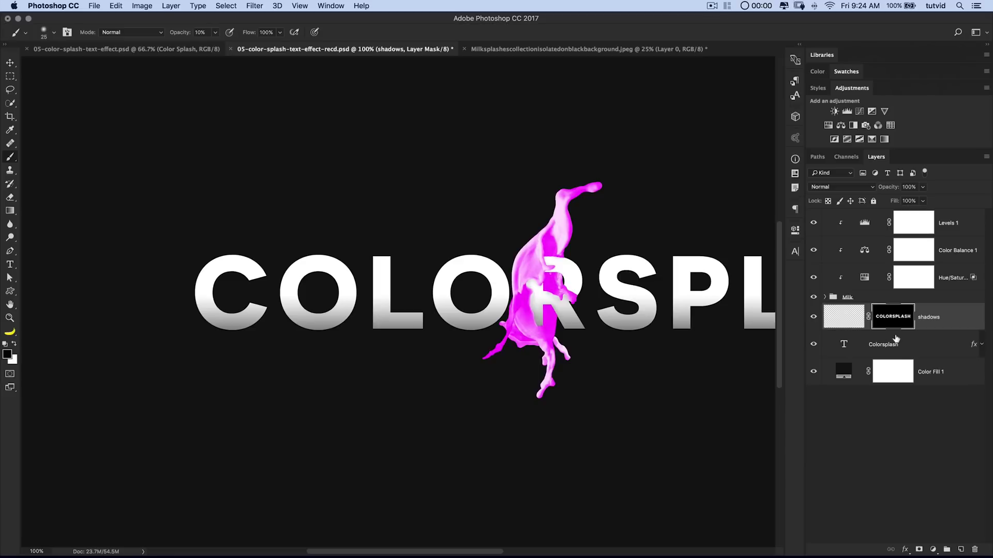
{"action": "left_click", "coordinate": [846, 343]}
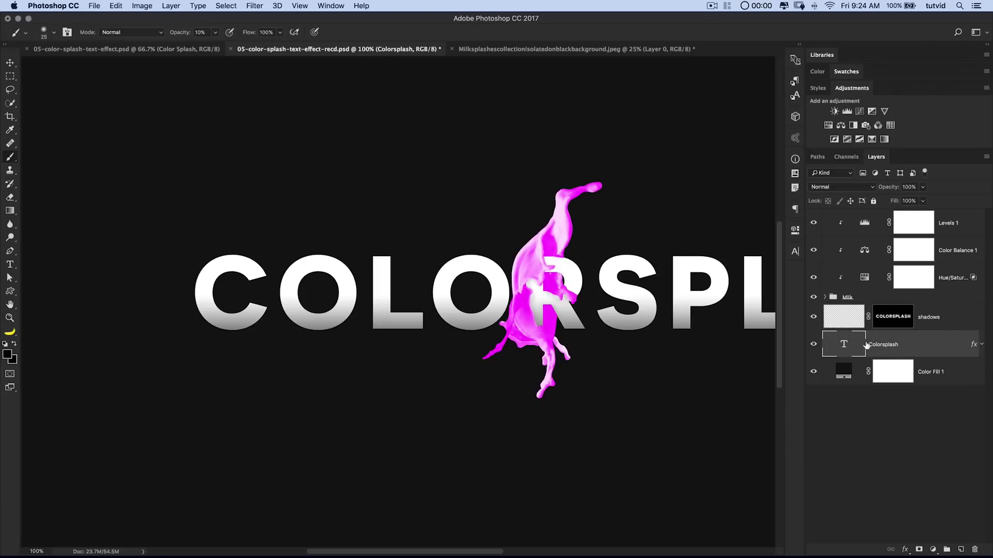
{"action": "key", "text": "ctrl+j"}
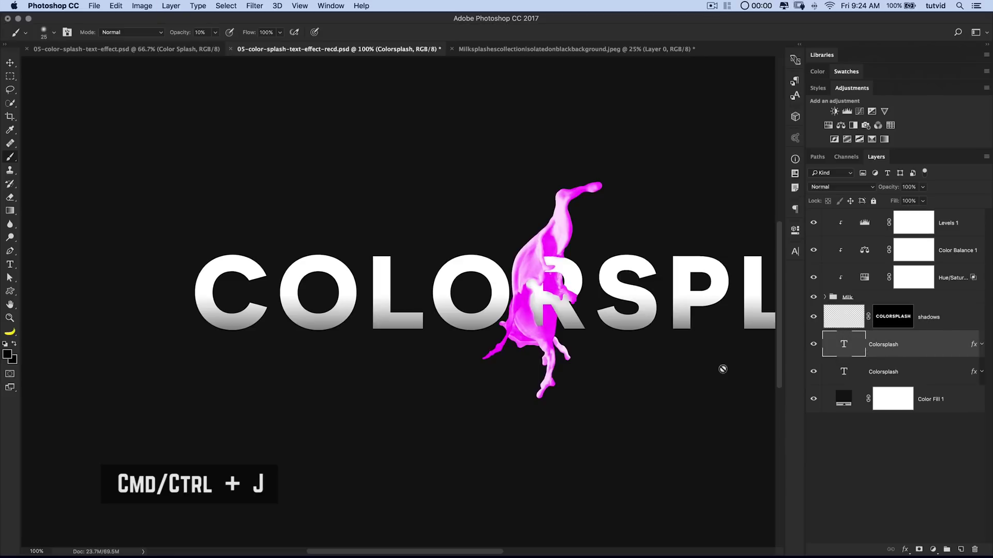
{"action": "left_click", "coordinate": [9, 76]}
{"action": "left_click_drag", "start_coordinate": [168, 202], "coordinate": [512, 419]}
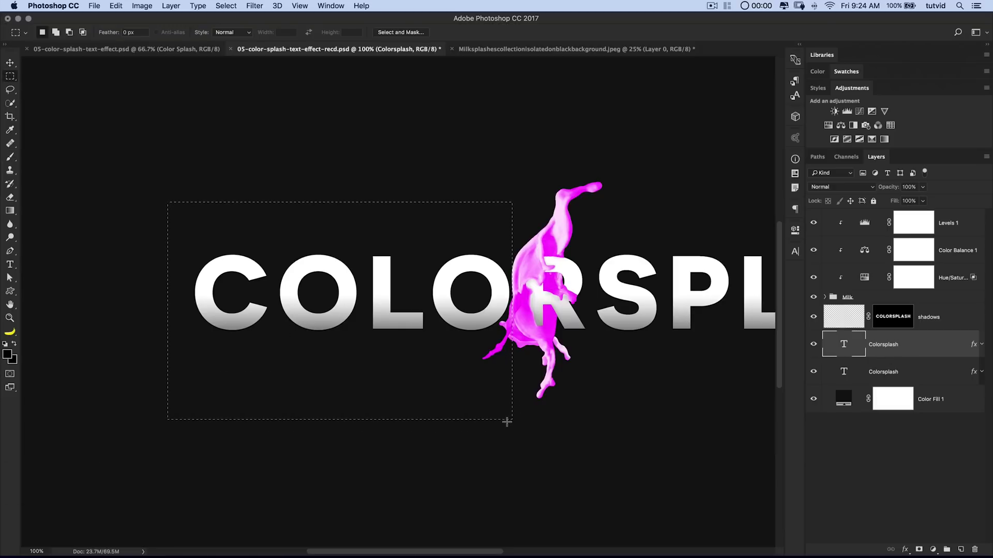
{"action": "left_click", "coordinate": [172, 6]}
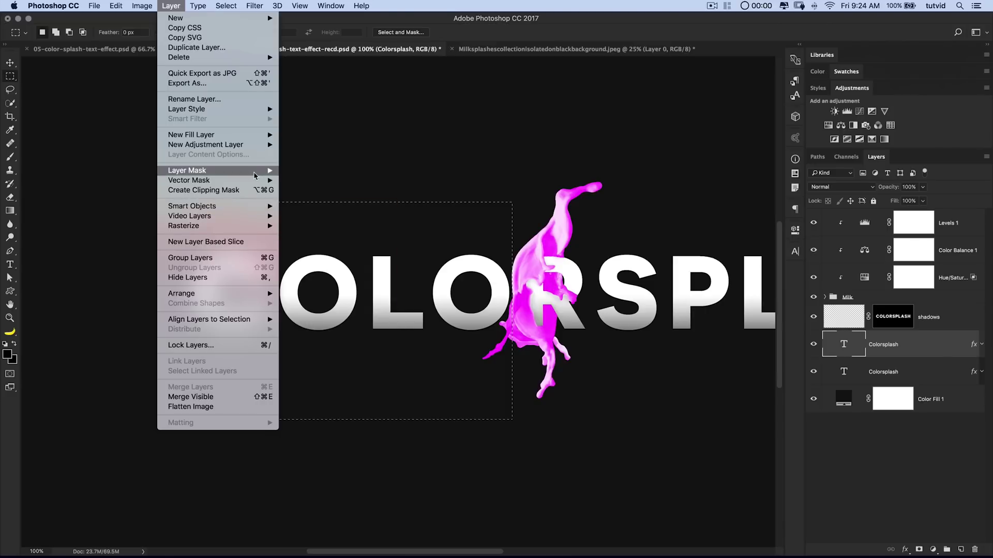
{"action": "mouse_move", "coordinate": [256, 174]}
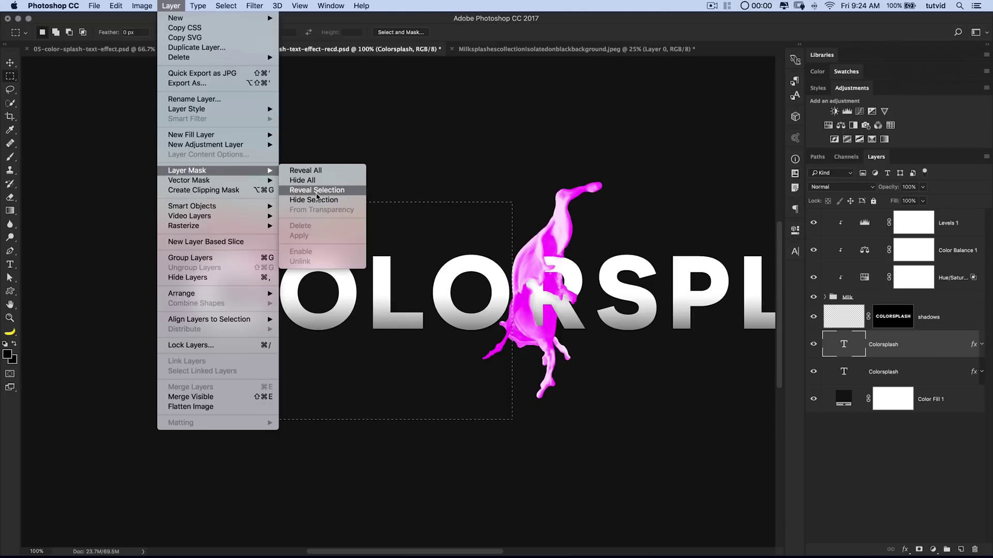
{"action": "left_click", "coordinate": [317, 191]}
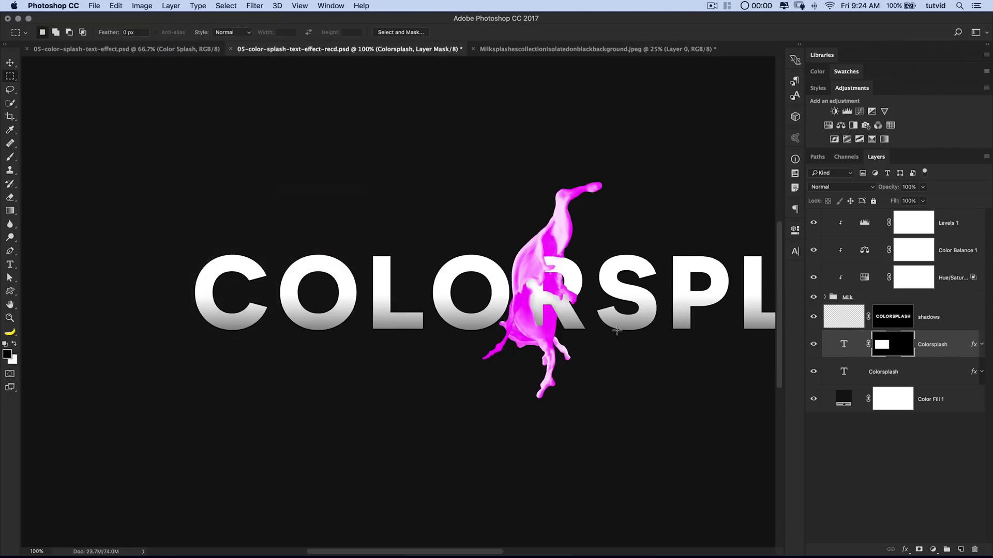
Delete the Drop Shadow effect from the masked Colorsplash copy and compare the text with and without that layer
{"action": "left_click_drag", "start_coordinate": [619, 332], "coordinate": [507, 315]}
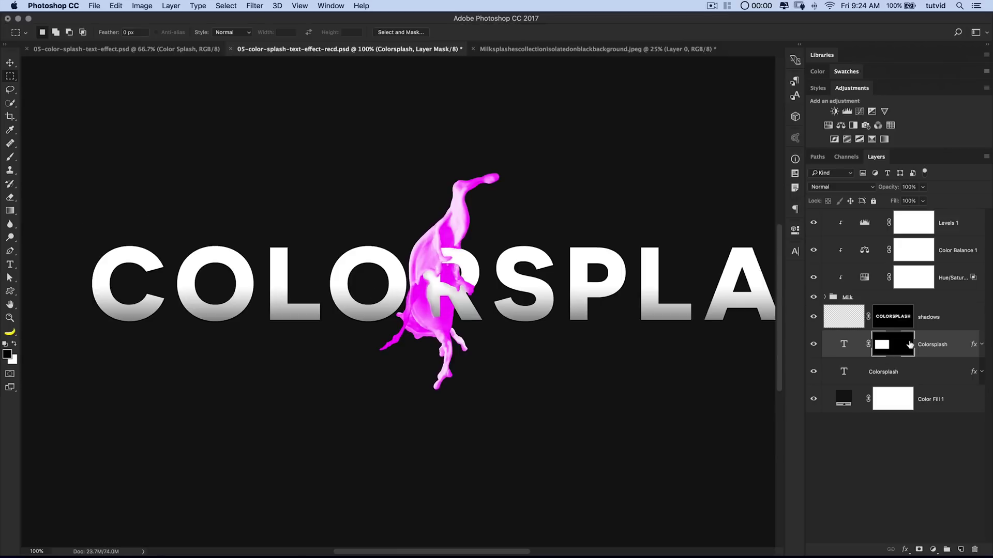
{"action": "left_click", "coordinate": [981, 346]}
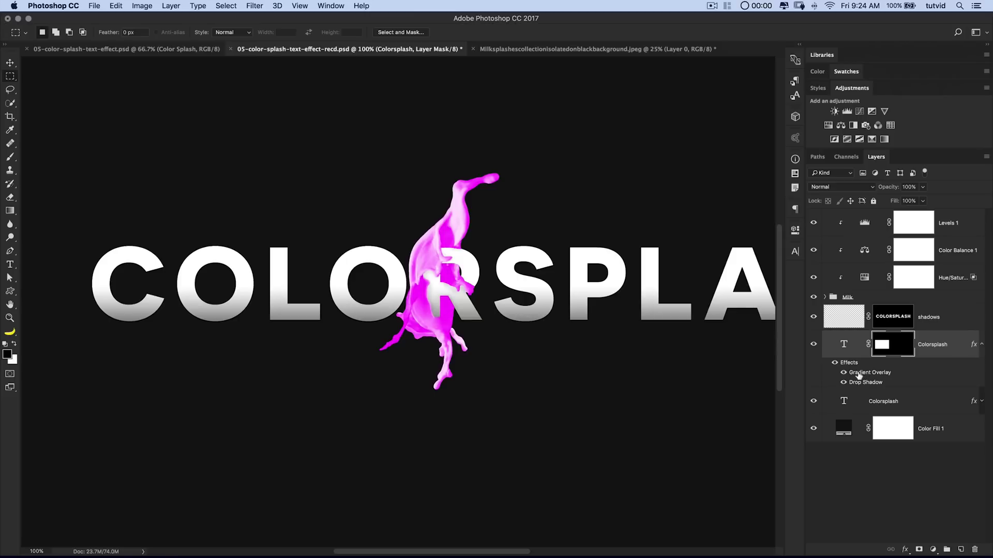
{"action": "left_click_drag", "start_coordinate": [861, 384], "coordinate": [974, 549]}
{"action": "left_click", "coordinate": [876, 396]}
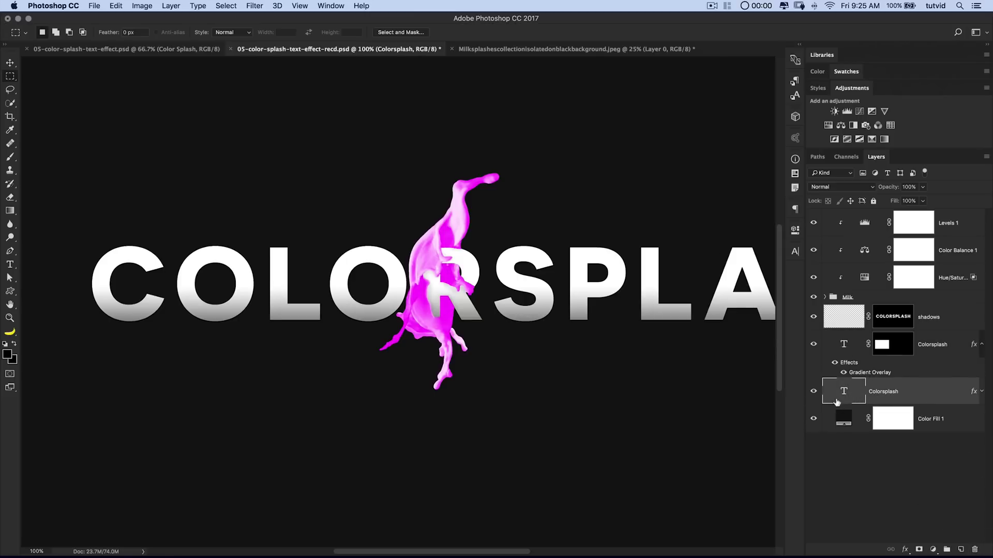
{"action": "left_click", "coordinate": [813, 345]}
{"action": "left_click", "coordinate": [815, 345]}
Open the Layer Style settings of the masked Colorsplash copy and enable a Color Overlay
{"action": "left_click", "coordinate": [889, 350]}
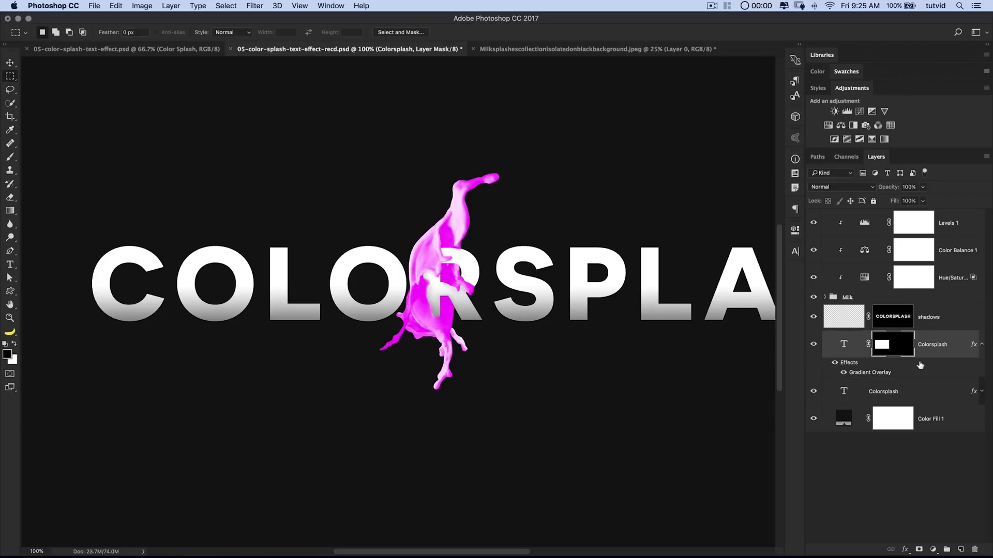
{"action": "left_click", "coordinate": [982, 346]}
{"action": "left_click", "coordinate": [982, 346]}
{"action": "double_click", "coordinate": [975, 345]}
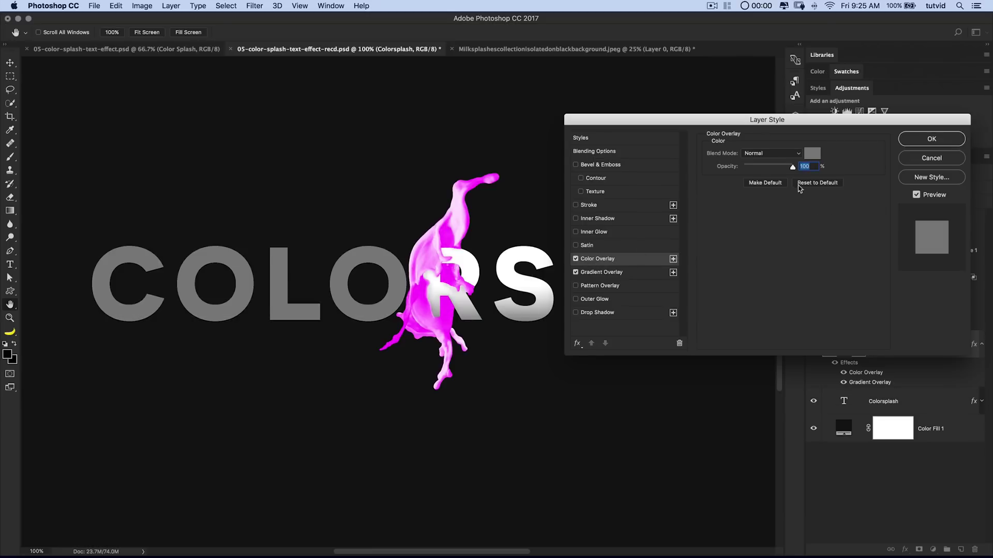
Sample the magenta ff69ff from the splash next to the R as the Color Overlay color
{"action": "left_click", "coordinate": [814, 157]}
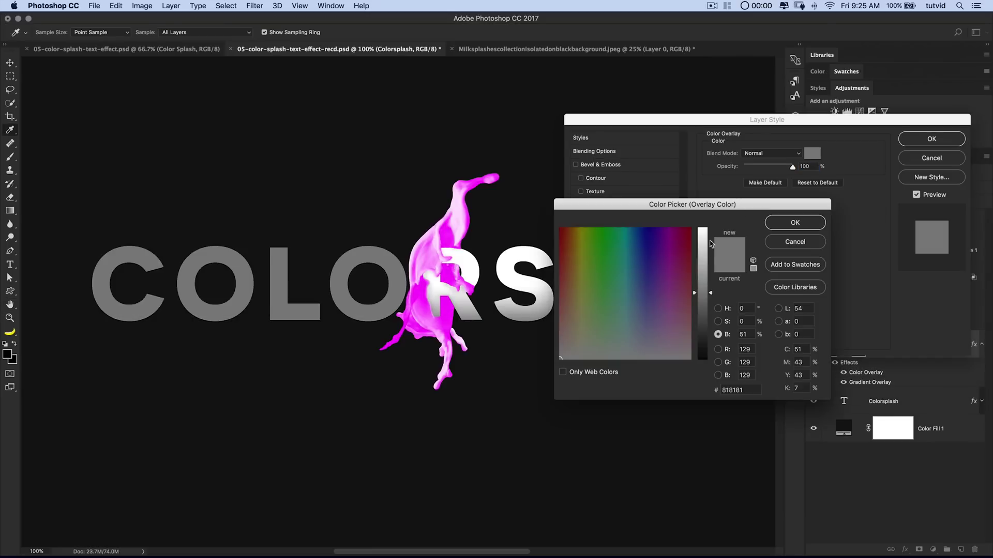
{"action": "left_click", "coordinate": [420, 294]}
{"action": "left_click", "coordinate": [424, 309]}
{"action": "left_click", "coordinate": [420, 307]}
{"action": "left_click", "coordinate": [422, 302]}
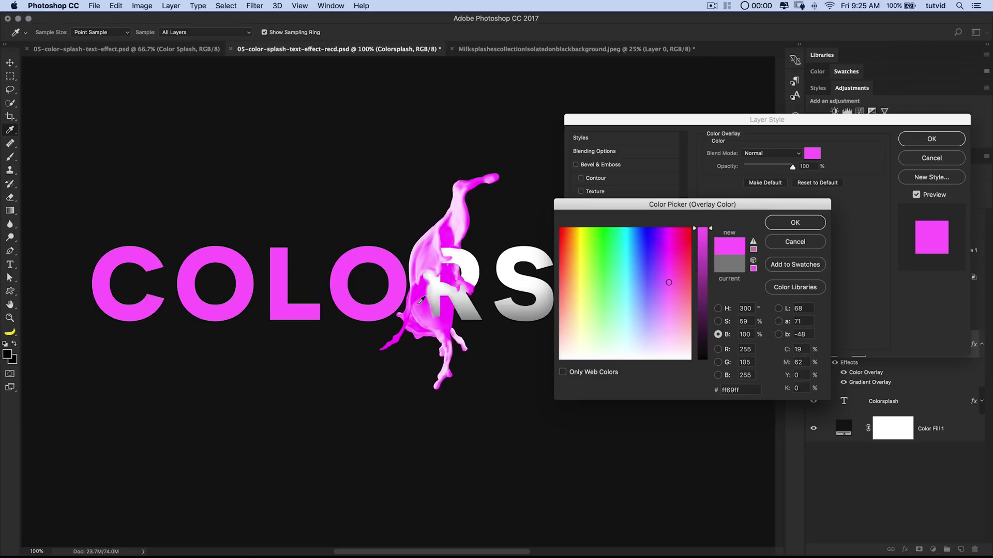
Try darker, less saturated overlay magentas such as ce46ce, and resample a bright magenta from the splash
{"action": "left_click_drag", "start_coordinate": [704, 242], "coordinate": [704, 255]}
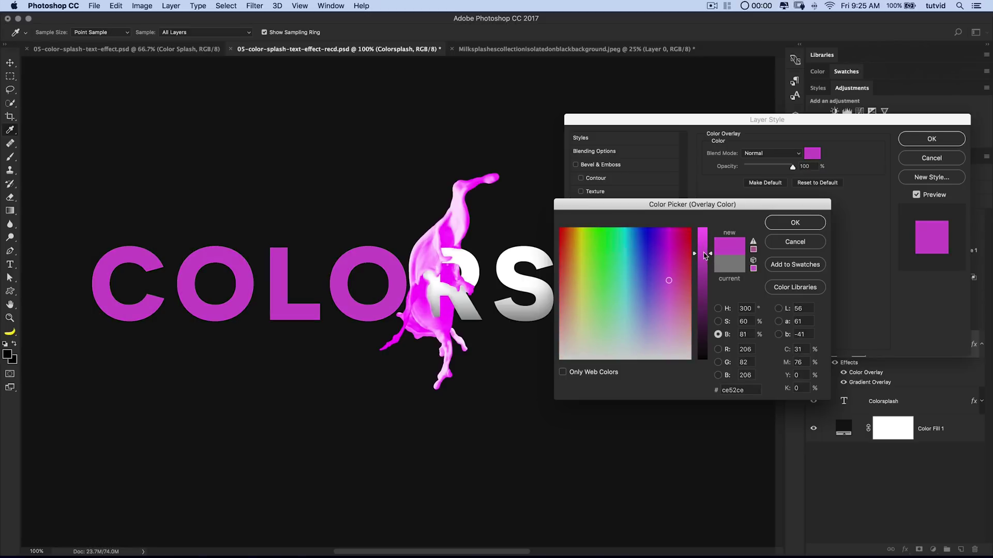
{"action": "left_click", "coordinate": [719, 321]}
{"action": "left_click", "coordinate": [700, 253]}
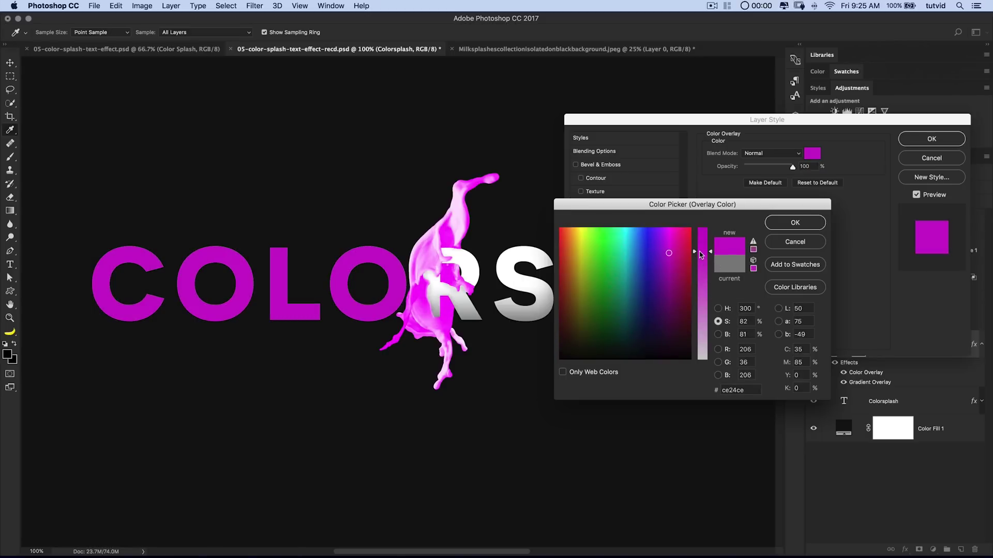
{"action": "left_click_drag", "start_coordinate": [701, 254], "coordinate": [709, 272]}
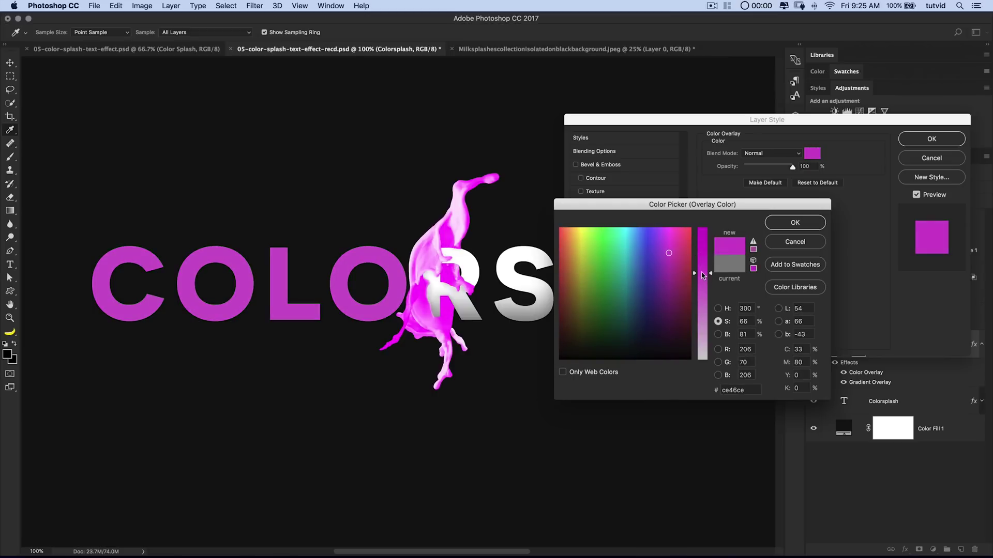
{"action": "left_click", "coordinate": [425, 294]}
{"action": "left_click", "coordinate": [777, 226]}
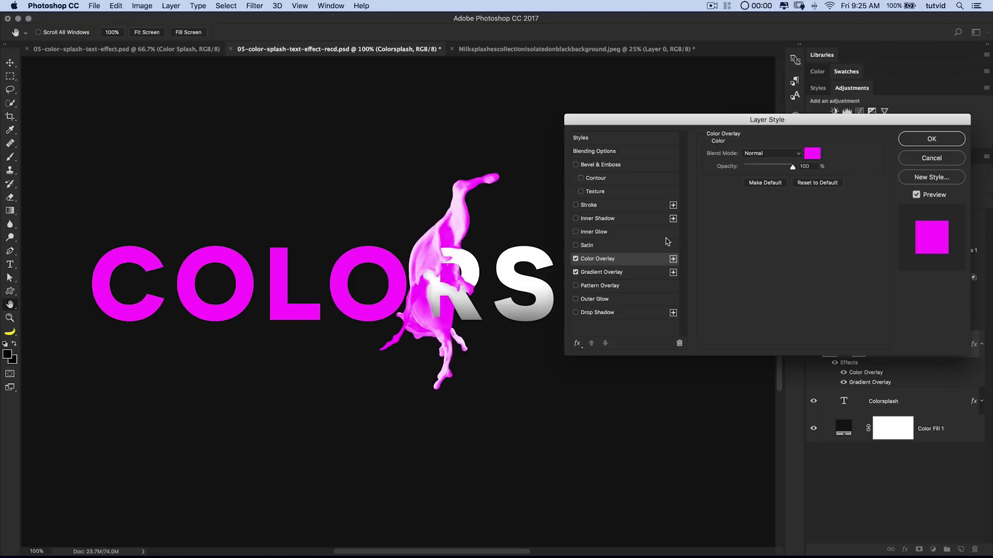
Try the Soft Light blend mode on the Color Overlay and return it to Normal
{"action": "left_click", "coordinate": [756, 155]}
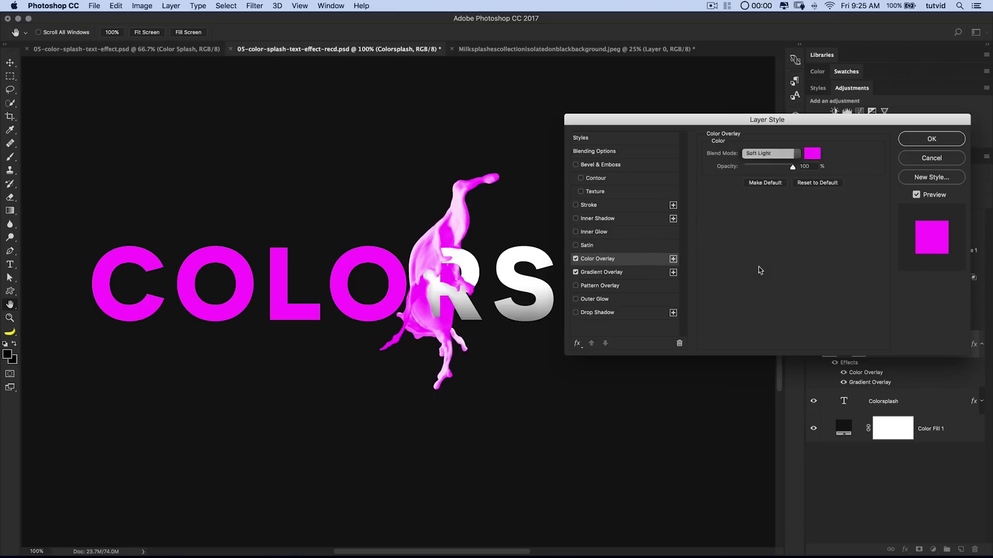
{"action": "left_click", "coordinate": [764, 273]}
{"action": "left_click", "coordinate": [760, 154]}
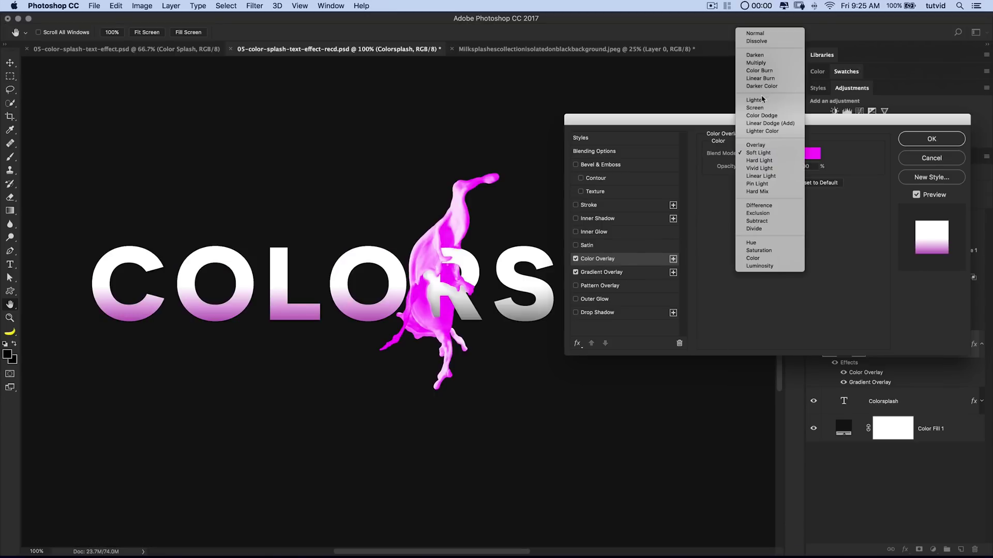
{"action": "left_click", "coordinate": [754, 33]}
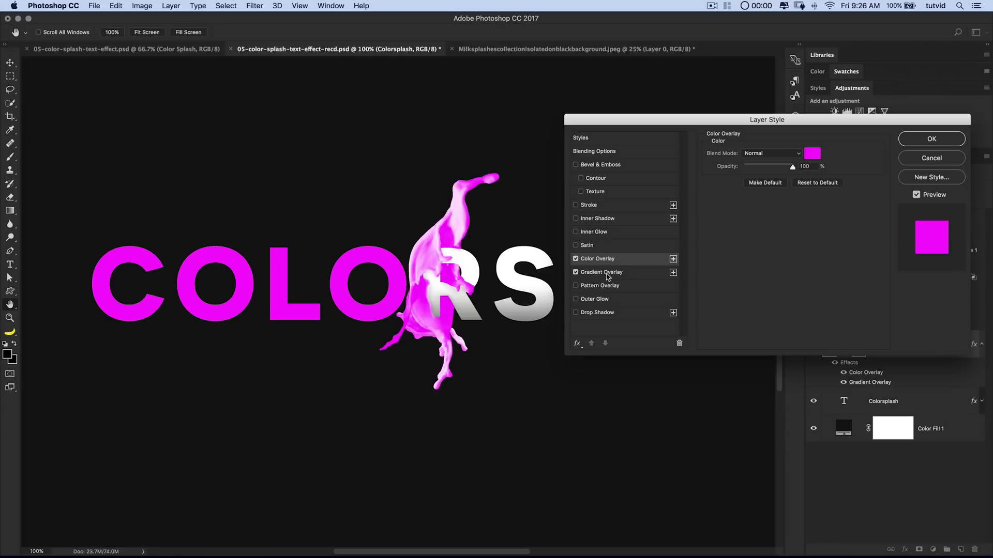
Turn off the Color Overlay and set the Gradient Overlay's white stop to the magenta ff32ff sampled from the splash
{"action": "left_click", "coordinate": [576, 259]}
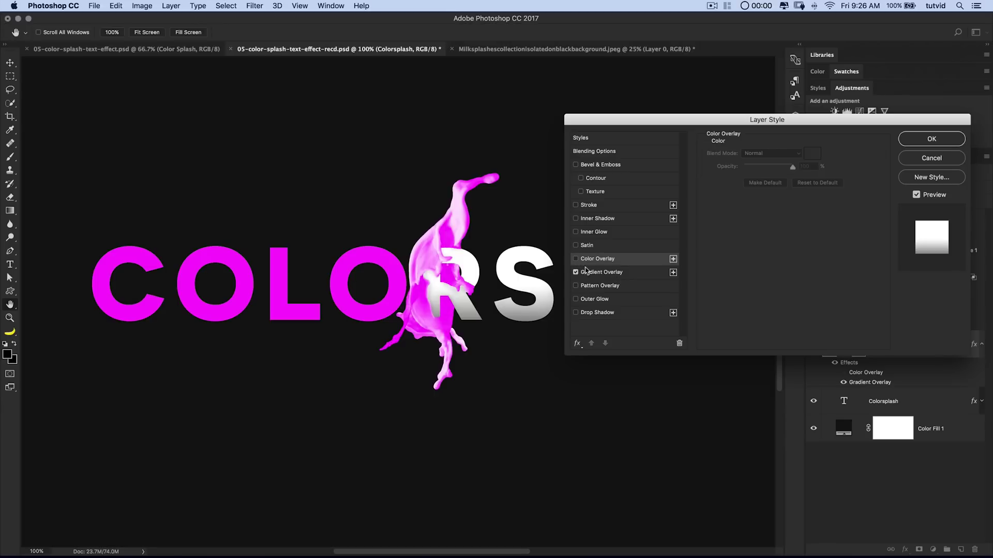
{"action": "left_click", "coordinate": [589, 272]}
{"action": "left_click", "coordinate": [771, 179]}
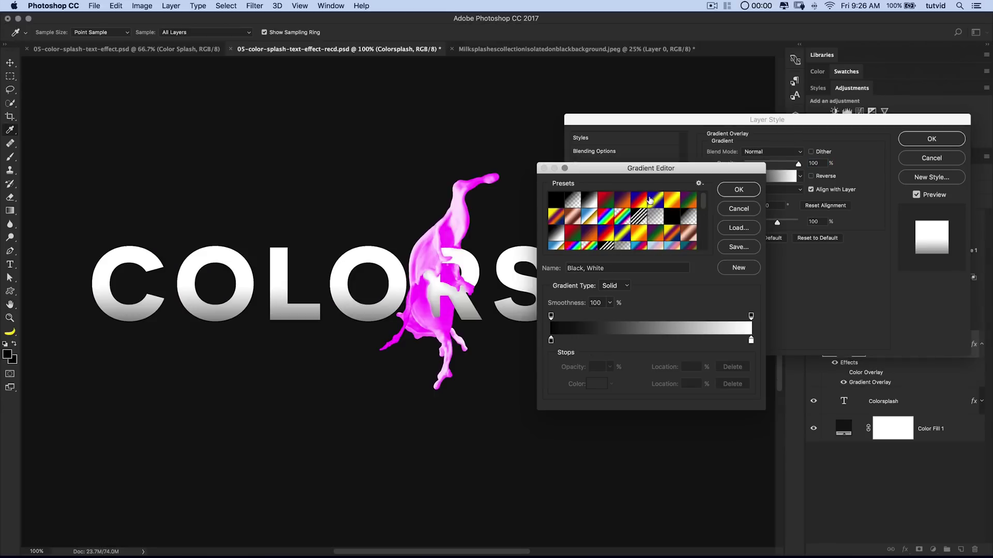
{"action": "left_click_drag", "start_coordinate": [656, 176], "coordinate": [689, 147]}
{"action": "double_click", "coordinate": [785, 312]}
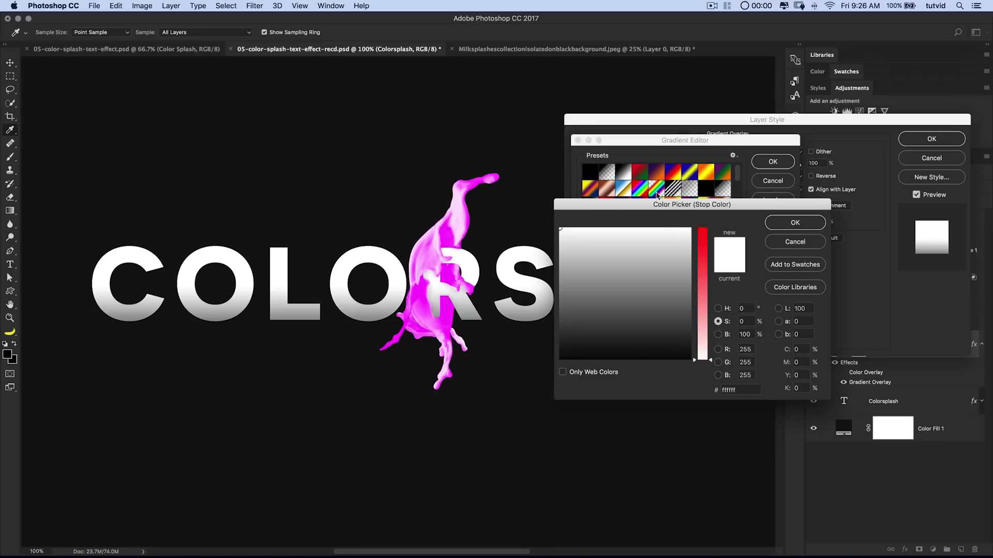
{"action": "left_click", "coordinate": [423, 300]}
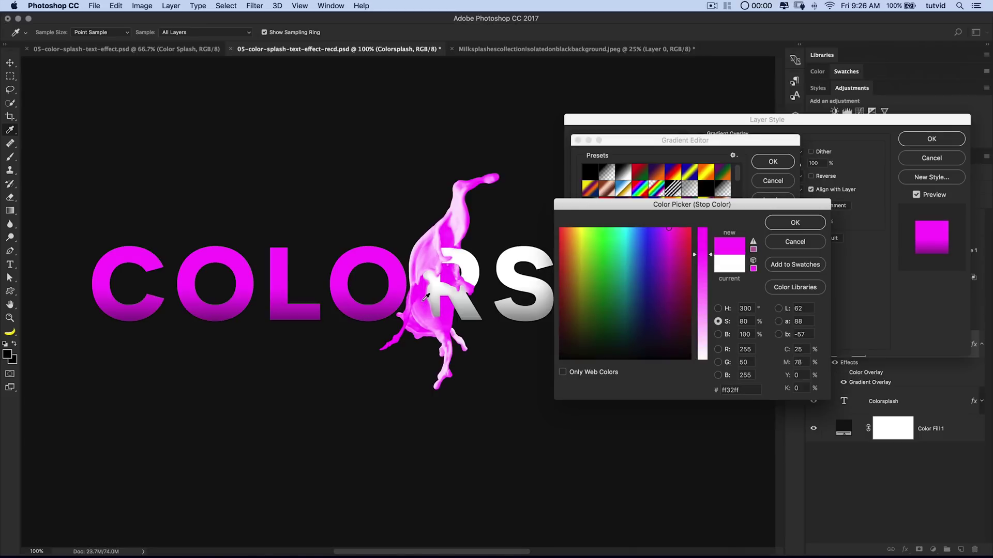
{"action": "left_click", "coordinate": [795, 222]}
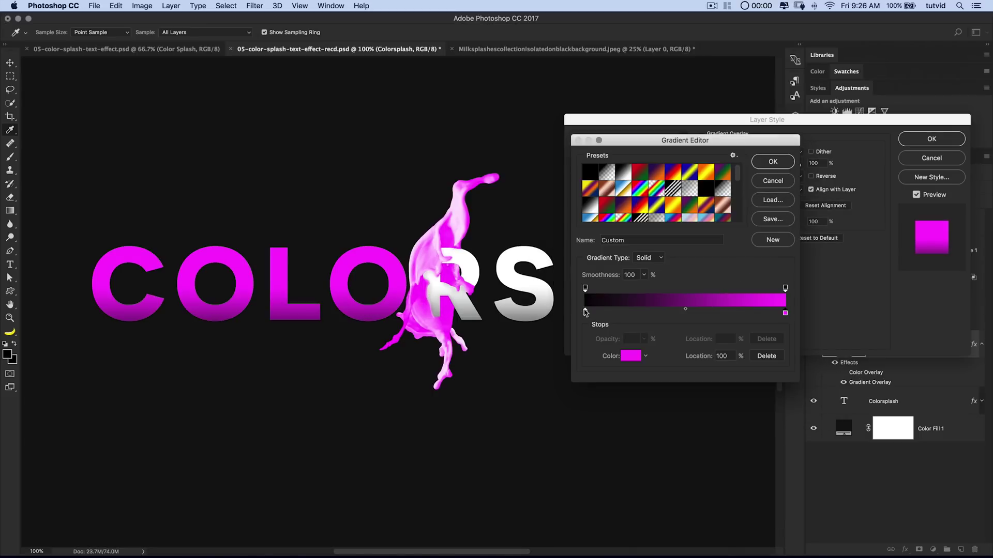
Accept the black-to-magenta gradient and apply the Gradient Overlay to the masked COLO text layer
{"action": "left_click", "coordinate": [772, 162]}
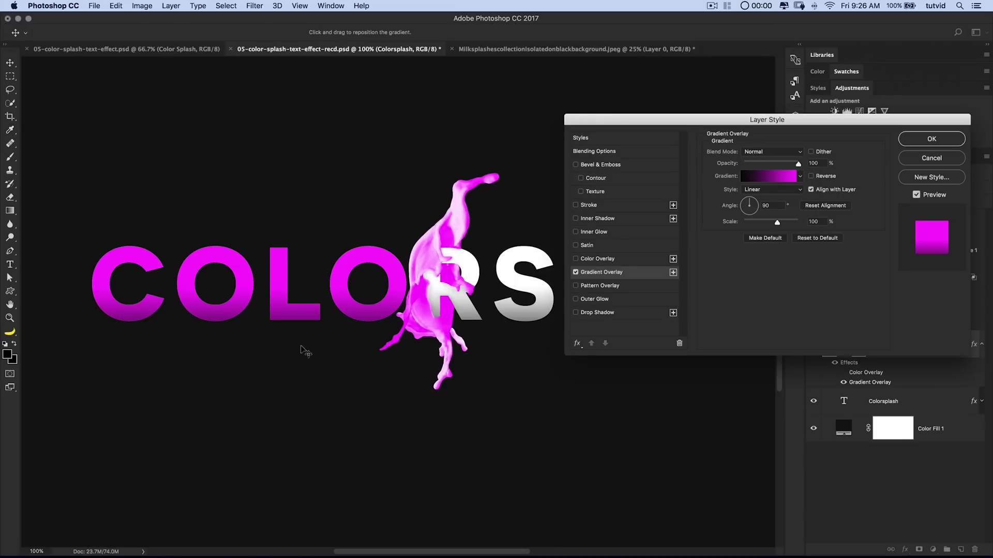
{"action": "left_click", "coordinate": [930, 140]}
{"action": "key", "text": "m"}
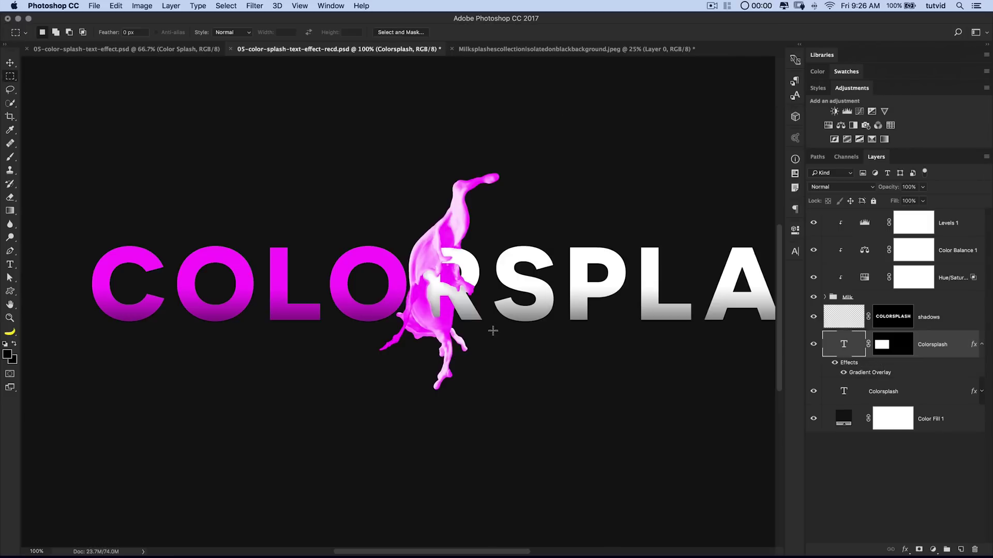
Inspect the outer and inner edges of the magenta COLO letters at several magnifications
{"action": "key", "text": "super+minus"}
{"action": "key", "text": "super+minus"}
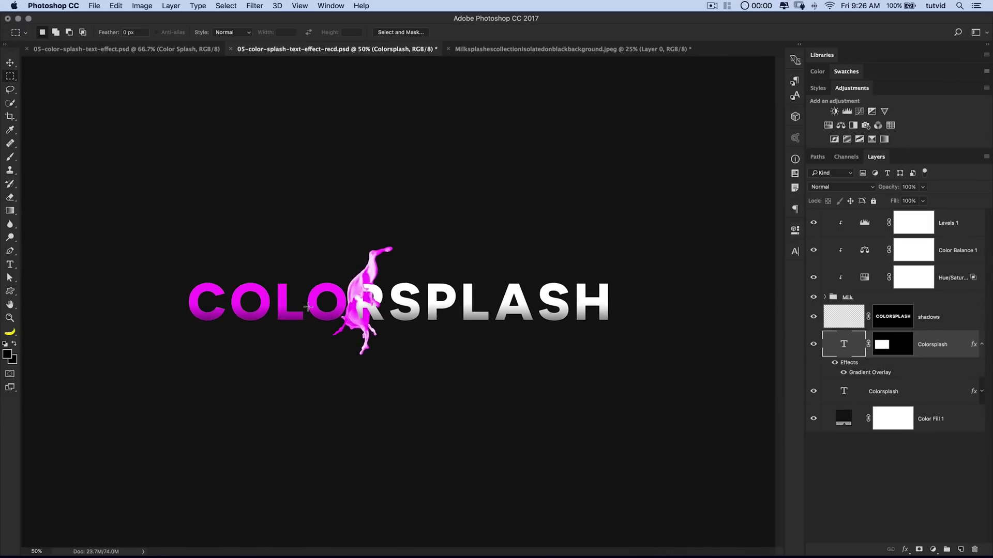
{"action": "key", "text": "z"}
{"action": "left_click", "coordinate": [355, 309]}
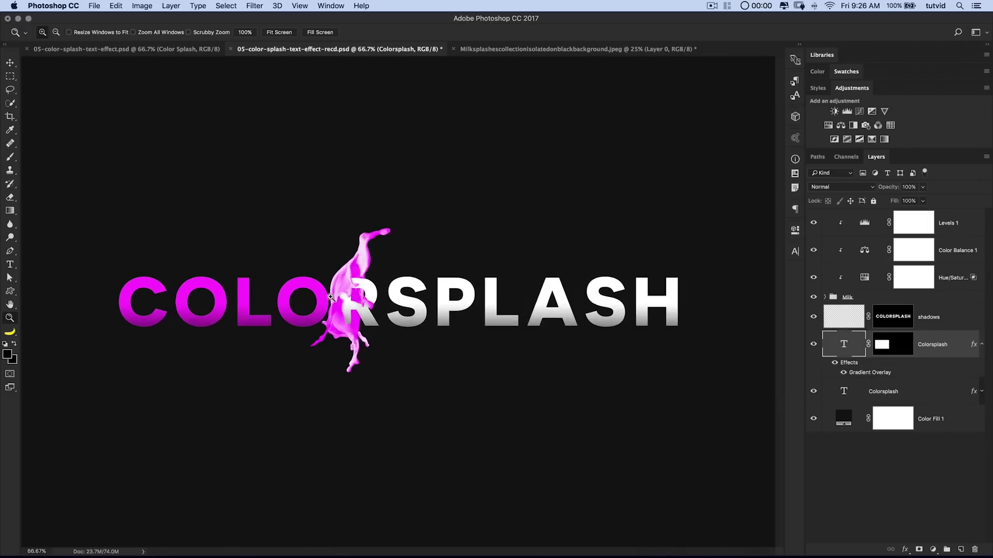
{"action": "left_click", "coordinate": [355, 308]}
{"action": "left_click", "coordinate": [356, 308]}
{"action": "left_click_drag", "start_coordinate": [380, 307], "coordinate": [655, 331]}
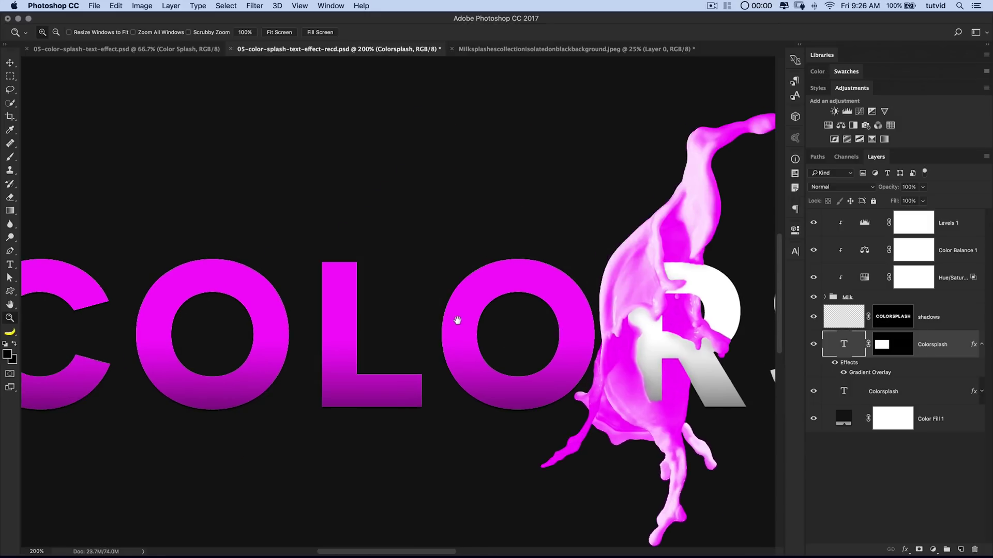
{"action": "left_click", "coordinate": [482, 330]}
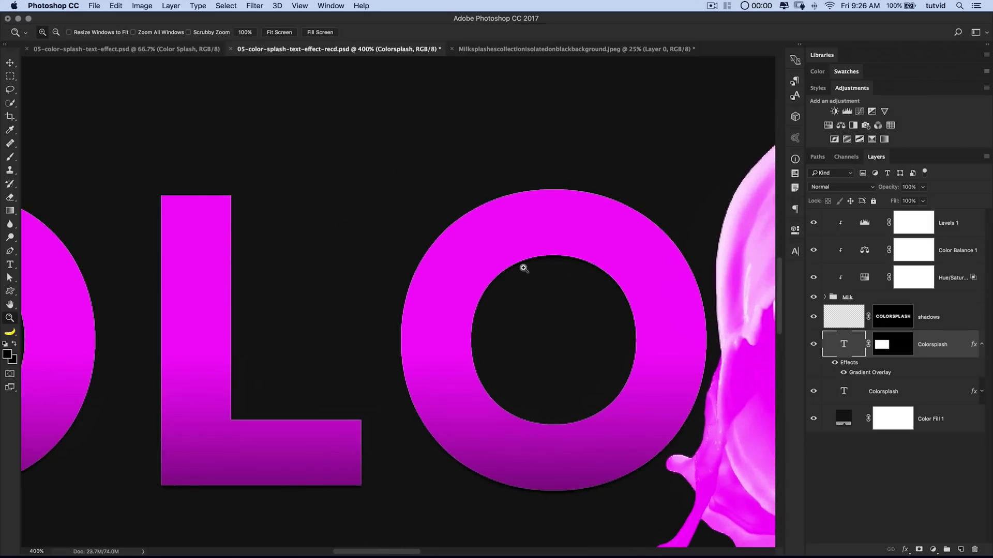
{"action": "key", "text": "super+0"}
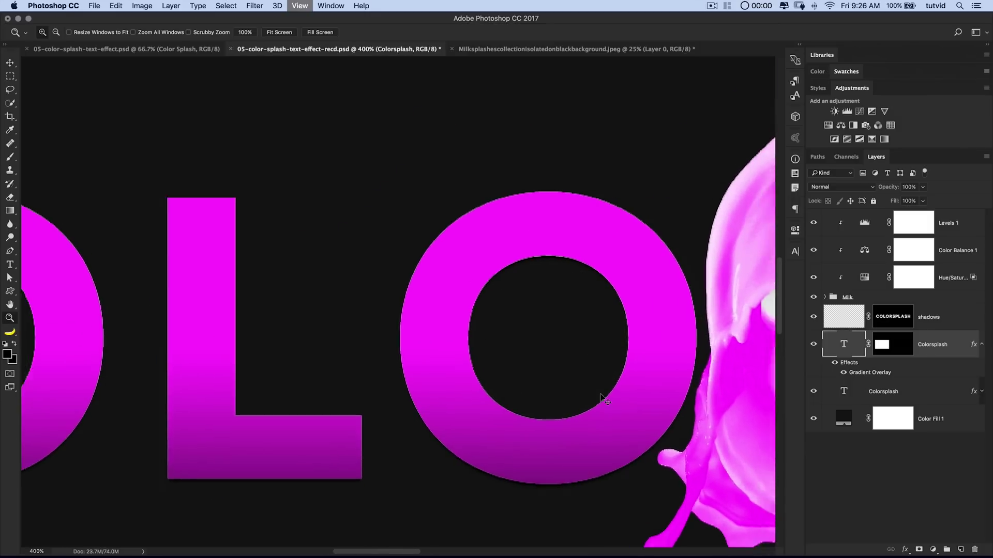
{"action": "left_click", "coordinate": [231, 313]}
{"action": "left_click", "coordinate": [231, 312]}
{"action": "left_click_drag", "start_coordinate": [266, 301], "coordinate": [421, 314]}
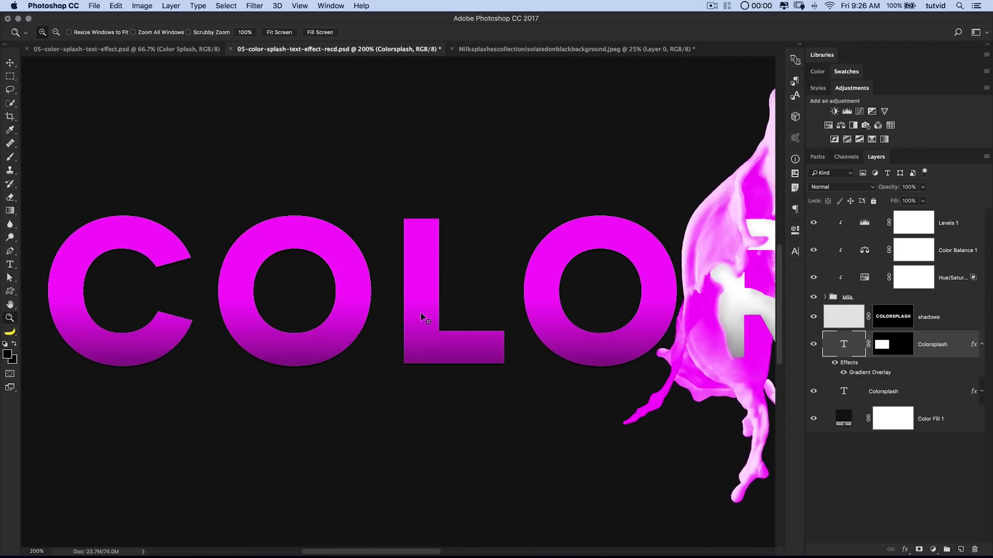
{"action": "key", "text": "super+minus"}
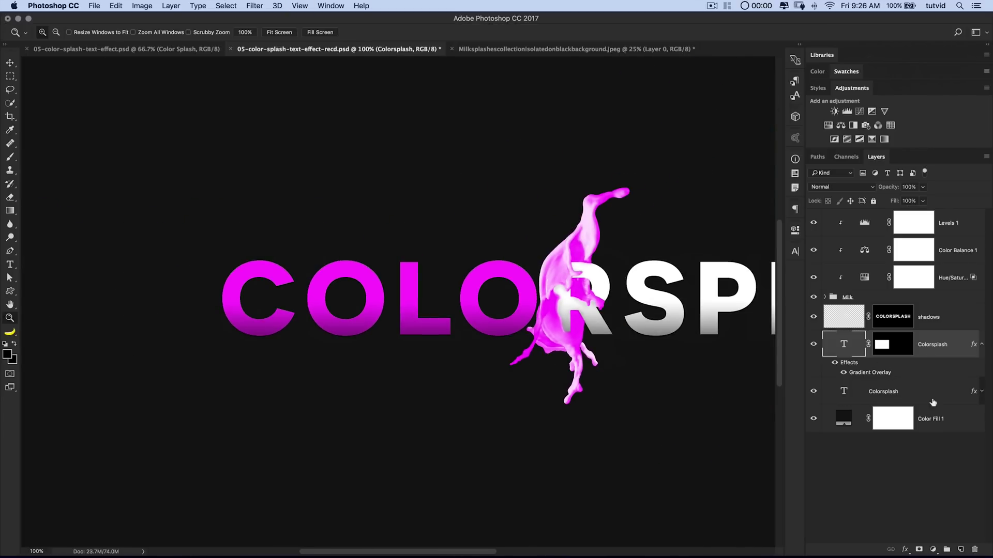
Copy the Drop Shadow effect from the lower Colorsplash text layer to the masked Colorsplash layer above it
{"action": "left_click", "coordinate": [982, 392]}
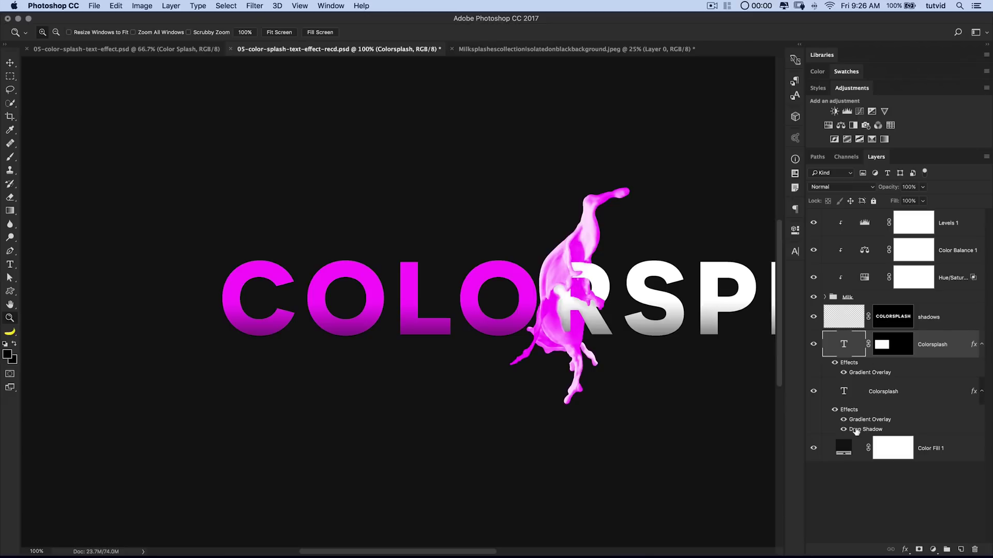
{"action": "key", "text": "alt"}
{"action": "left_click_drag", "start_coordinate": [864, 431], "coordinate": [865, 370]}
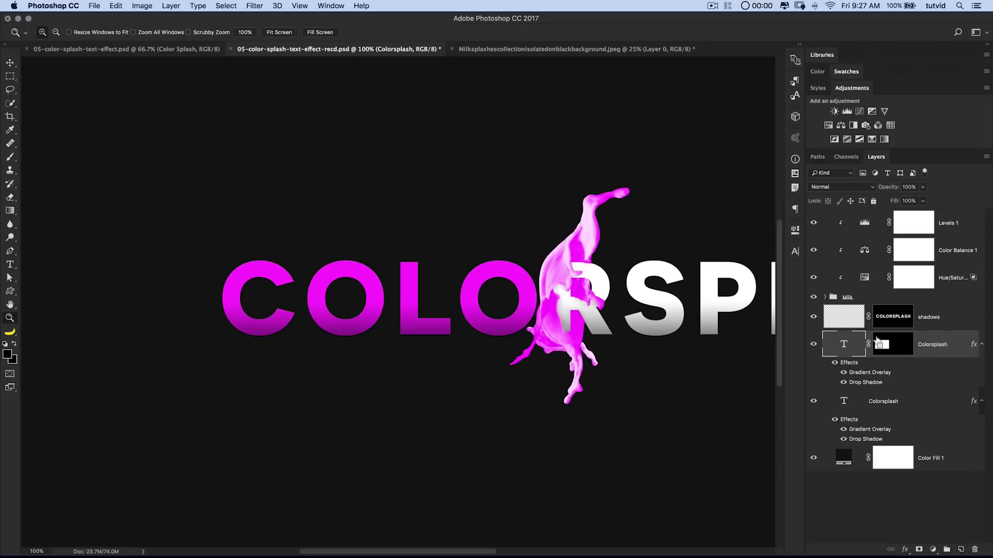
Load the upper Colorsplash layer's mask as a selection and hide that area on the lower Colorsplash layer with a layer mask
{"action": "left_click", "coordinate": [886, 350], "text": "super"}
{"action": "left_click", "coordinate": [981, 345]}
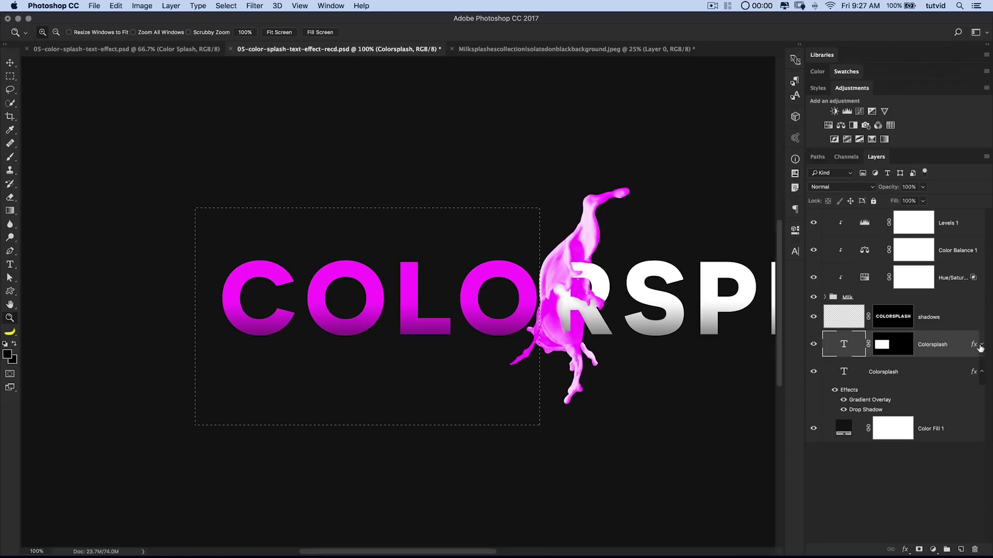
{"action": "left_click", "coordinate": [929, 376]}
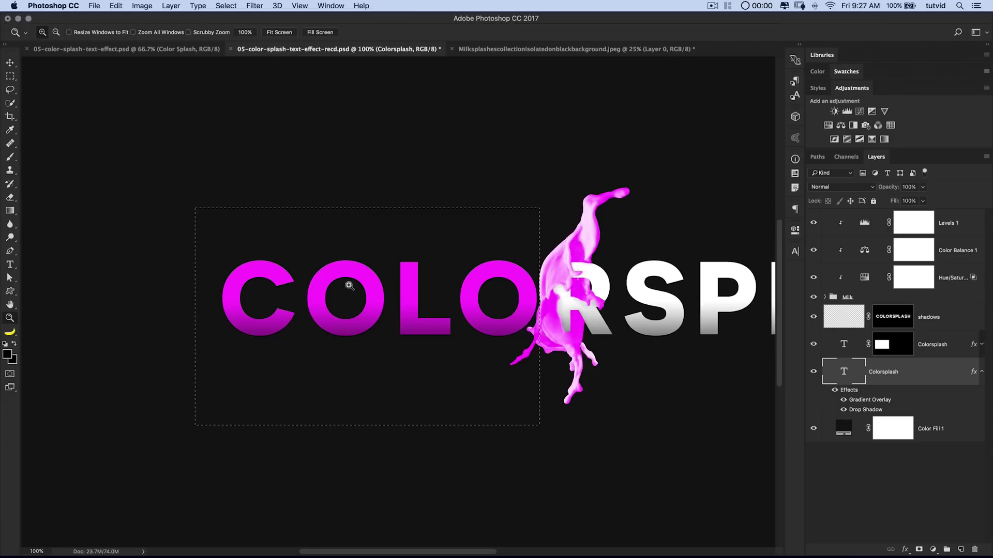
{"action": "left_click", "coordinate": [981, 372]}
{"action": "key", "text": "alt"}
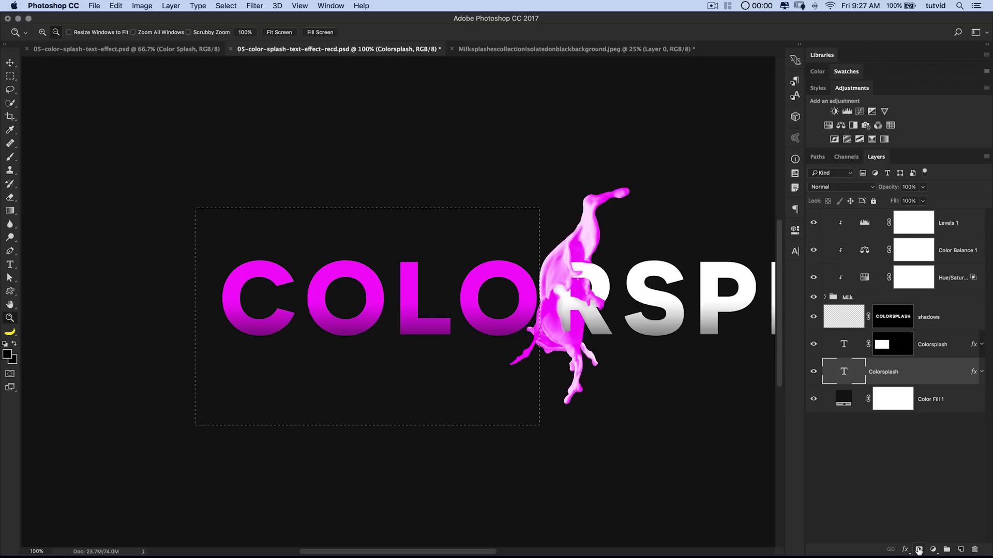
{"action": "left_click", "coordinate": [171, 6]}
{"action": "mouse_move", "coordinate": [251, 171]}
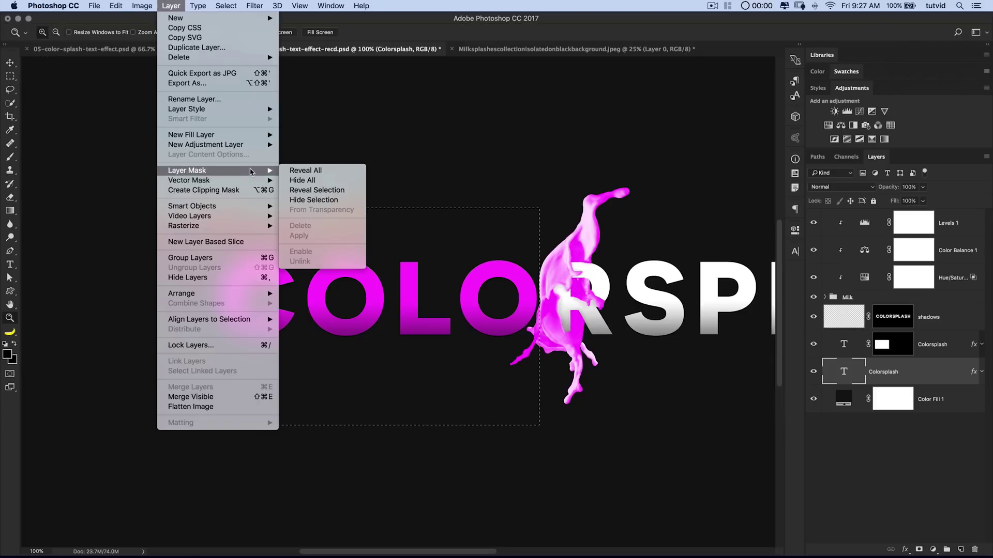
{"action": "left_click", "coordinate": [311, 200]}
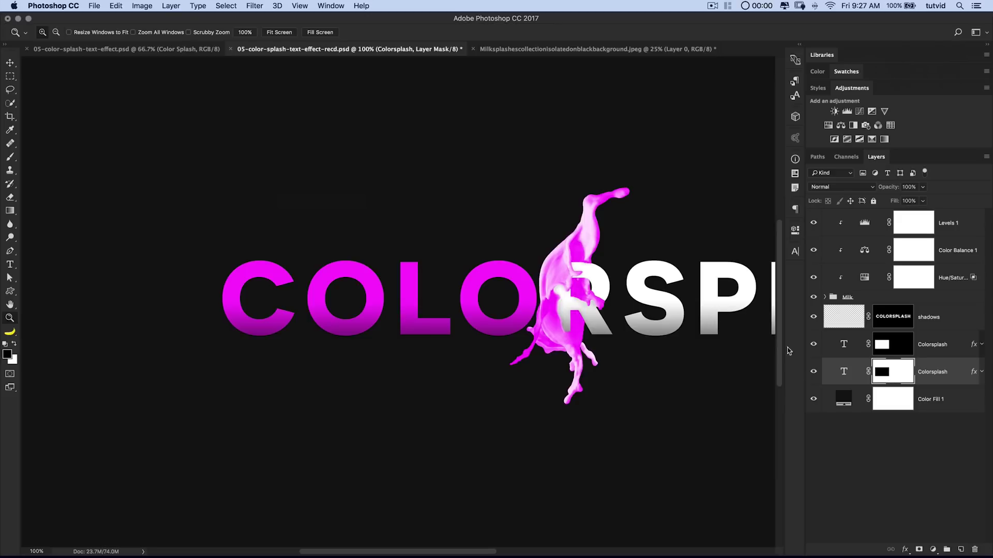
Check the COLO letter edges by toggling the upper text layer's visibility and disabling and re-enabling the lower layer's mask
{"action": "left_click", "coordinate": [813, 345]}
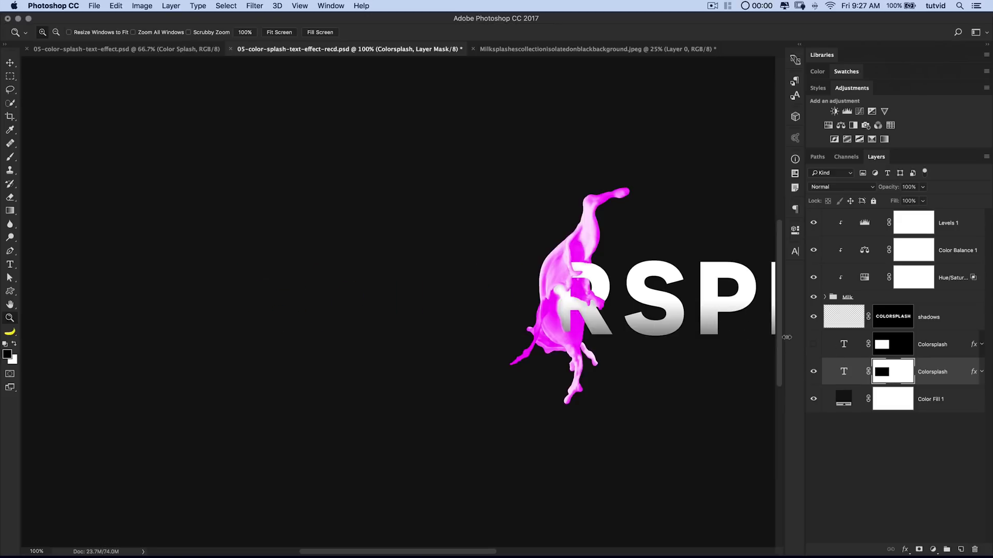
{"action": "left_click", "coordinate": [813, 345]}
{"action": "left_click", "coordinate": [507, 291]}
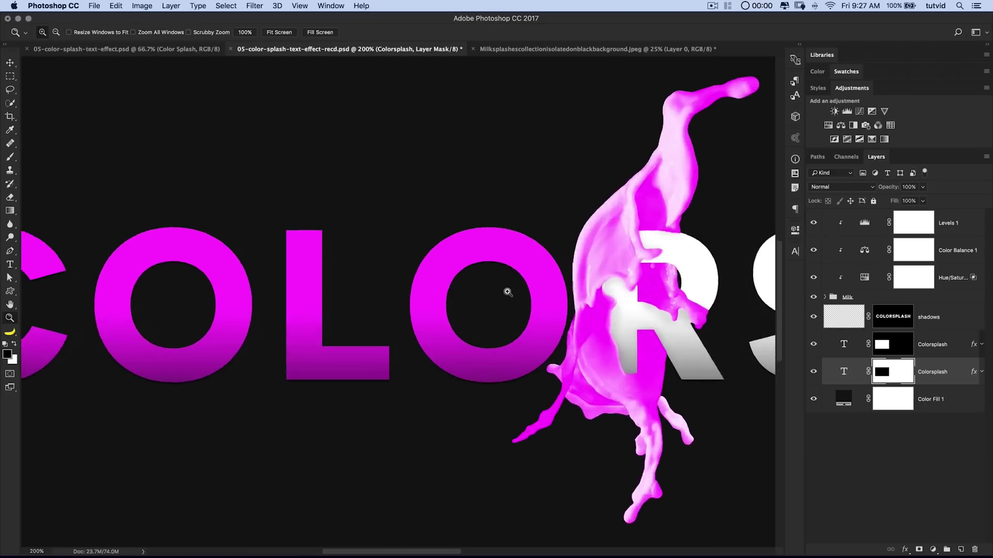
{"action": "left_click", "coordinate": [507, 291]}
{"action": "left_click", "coordinate": [509, 290]}
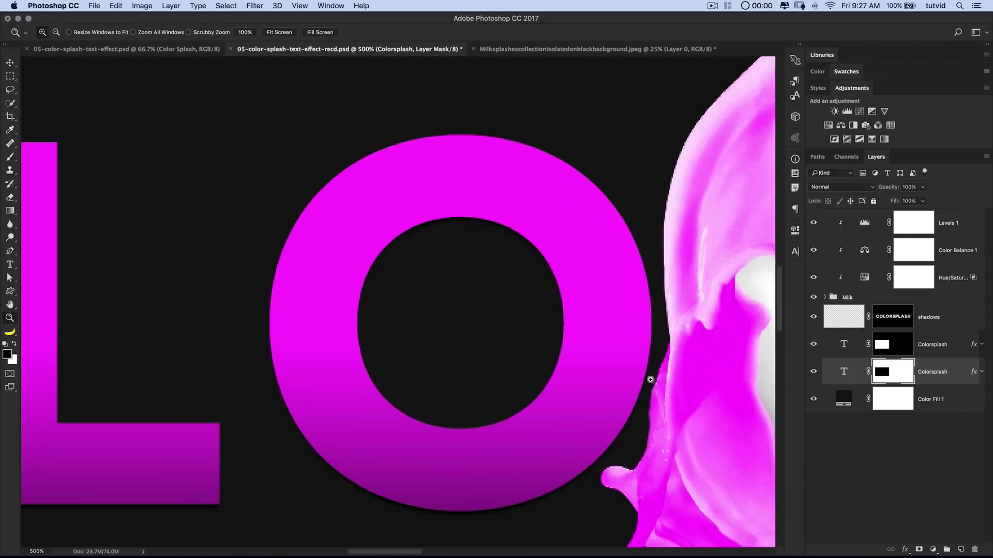
{"action": "left_click", "coordinate": [897, 375], "text": "shift"}
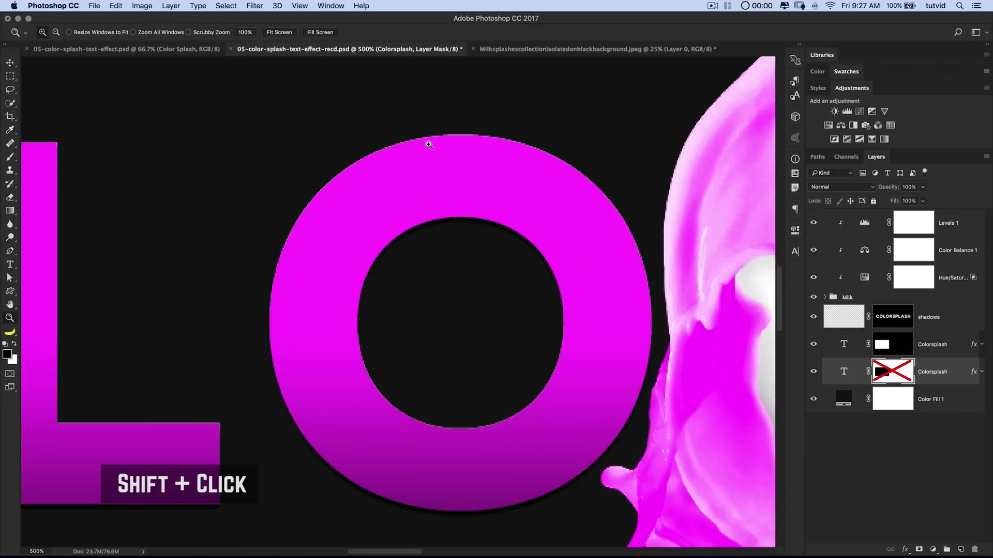
{"action": "left_click", "coordinate": [892, 371], "text": "shift"}
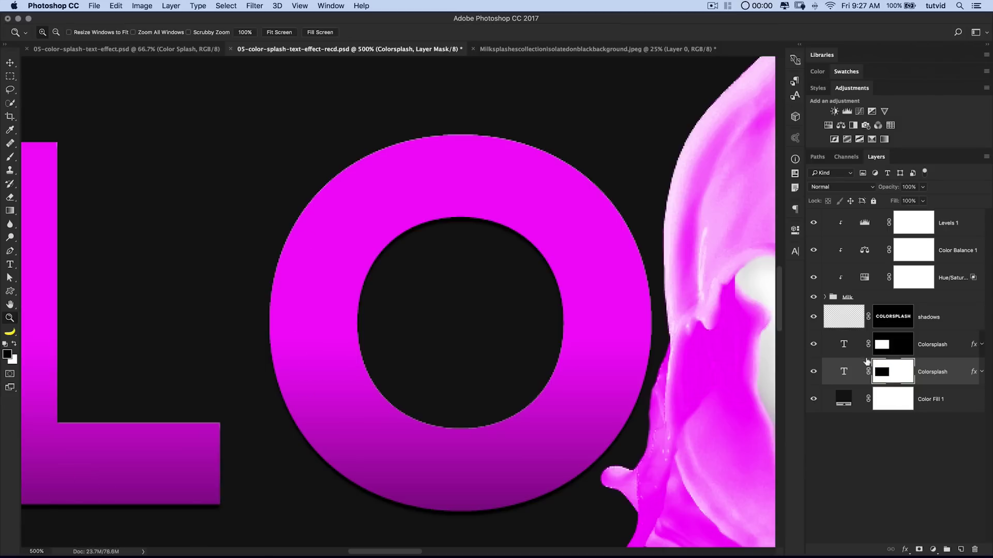
{"action": "key", "text": "super+minus"}
{"action": "key", "text": "super+minus"}
{"action": "key", "text": "super+minus"}
{"action": "key", "text": "super+minus"}
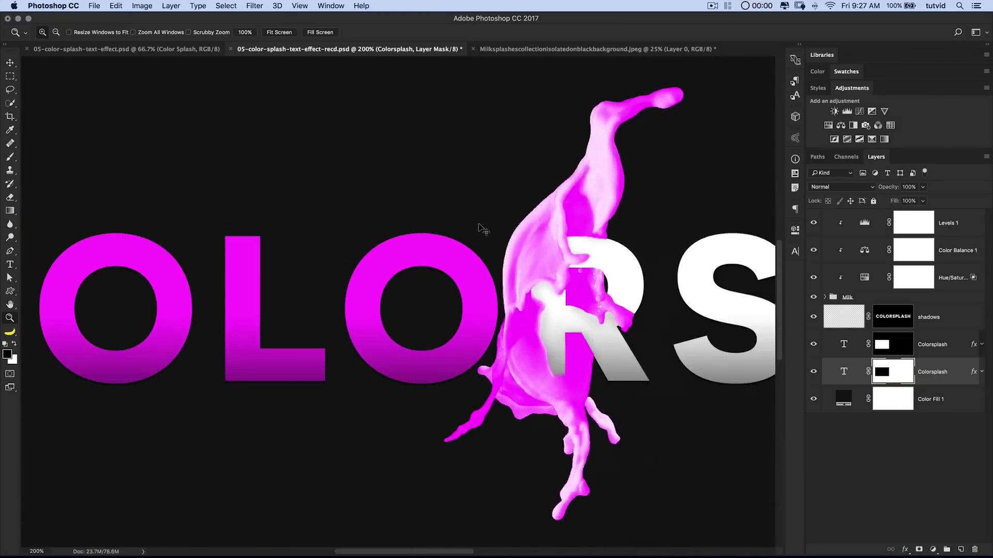
{"action": "key", "text": "super+minus"}
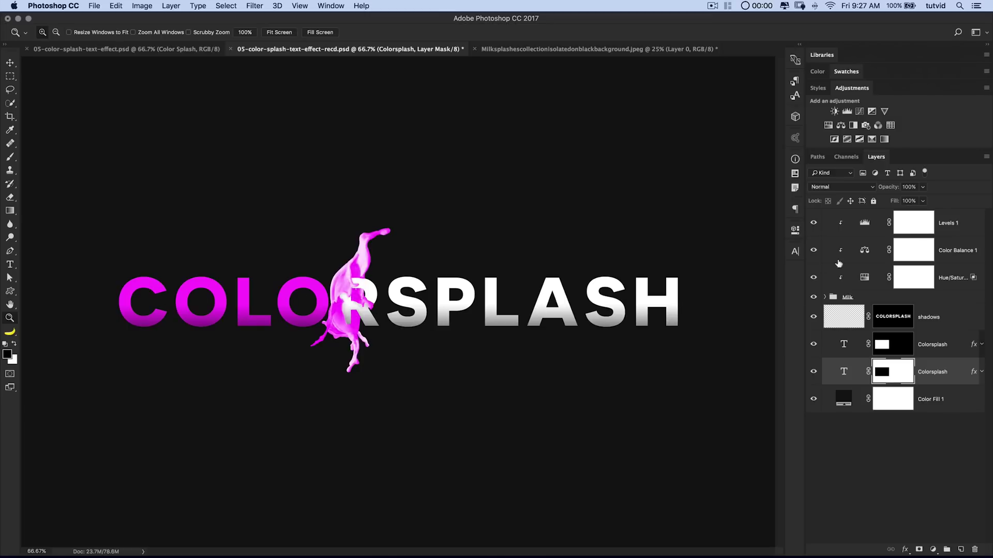
Reduce the Color Balance 1 layer's opacity to 89% and select the Levels 1 layer
{"action": "left_click", "coordinate": [875, 247]}
{"action": "left_click_drag", "start_coordinate": [894, 191], "coordinate": [907, 190]}
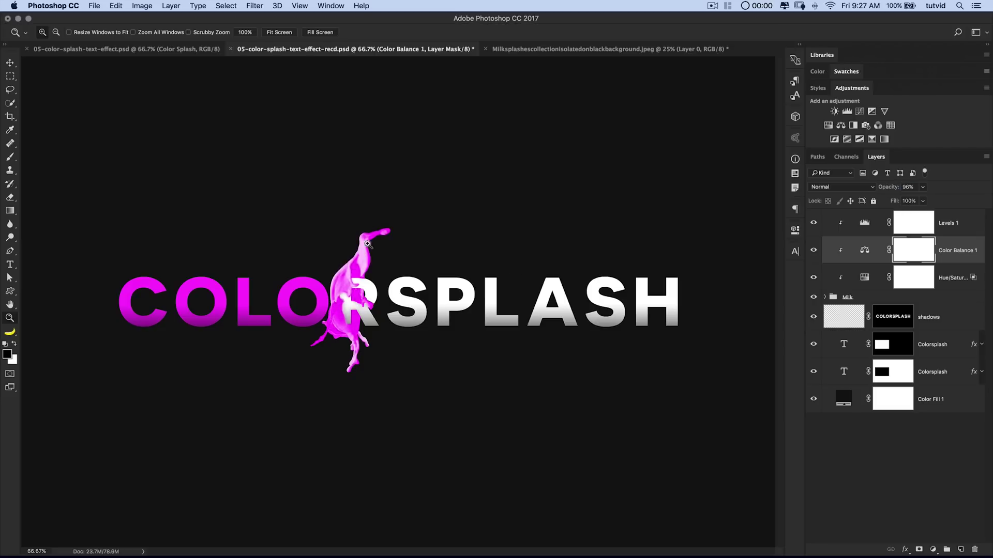
{"action": "left_click_drag", "start_coordinate": [892, 190], "coordinate": [890, 189]}
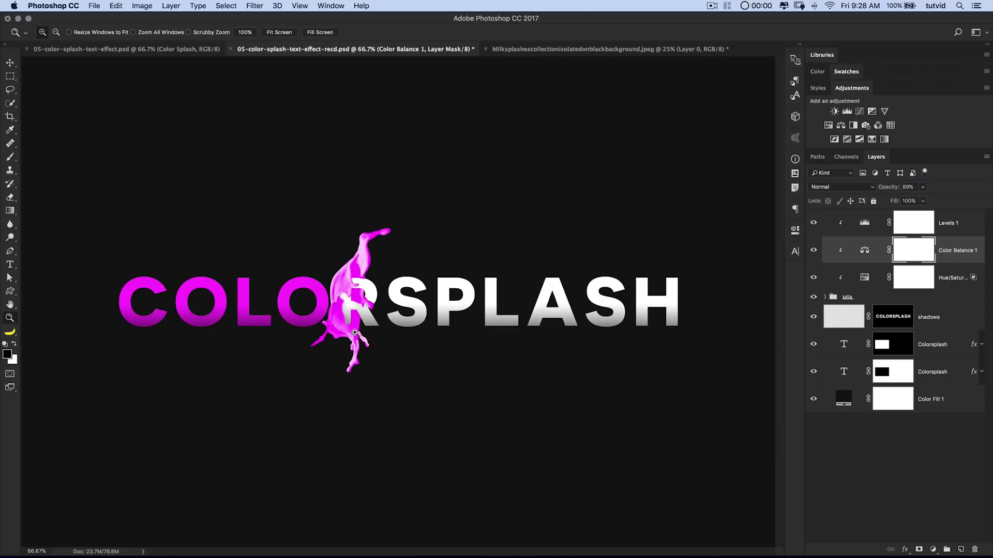
{"action": "left_click", "coordinate": [871, 231]}
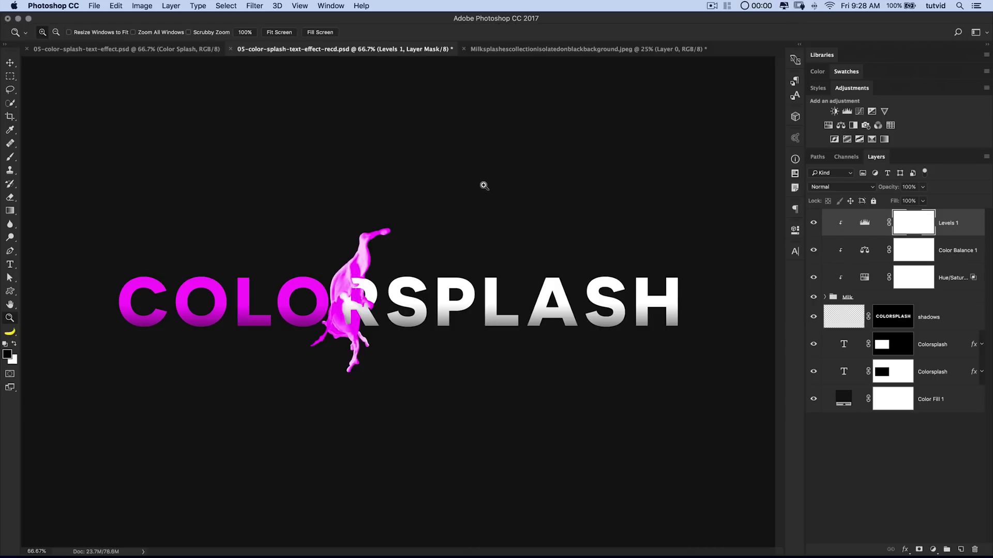
Compare the magenta artwork with the orange version in 05-color-splash-text-effect.psd and return to the working document
{"action": "left_click", "coordinate": [162, 51]}
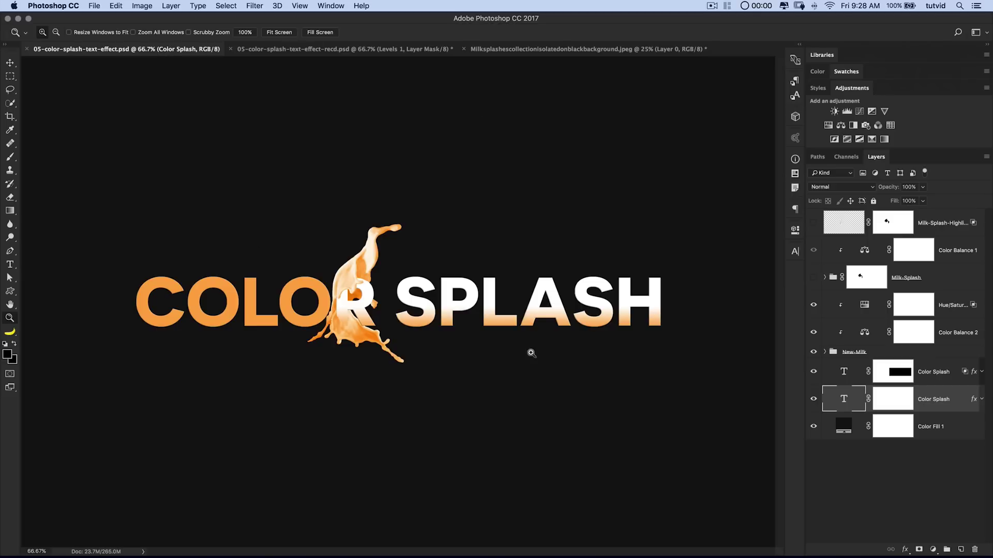
{"action": "left_click", "coordinate": [365, 50]}
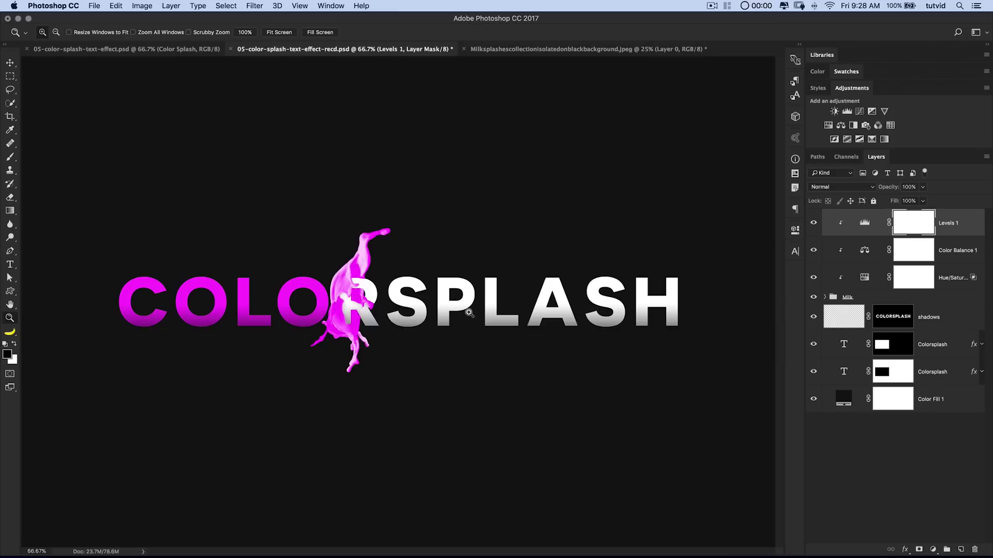